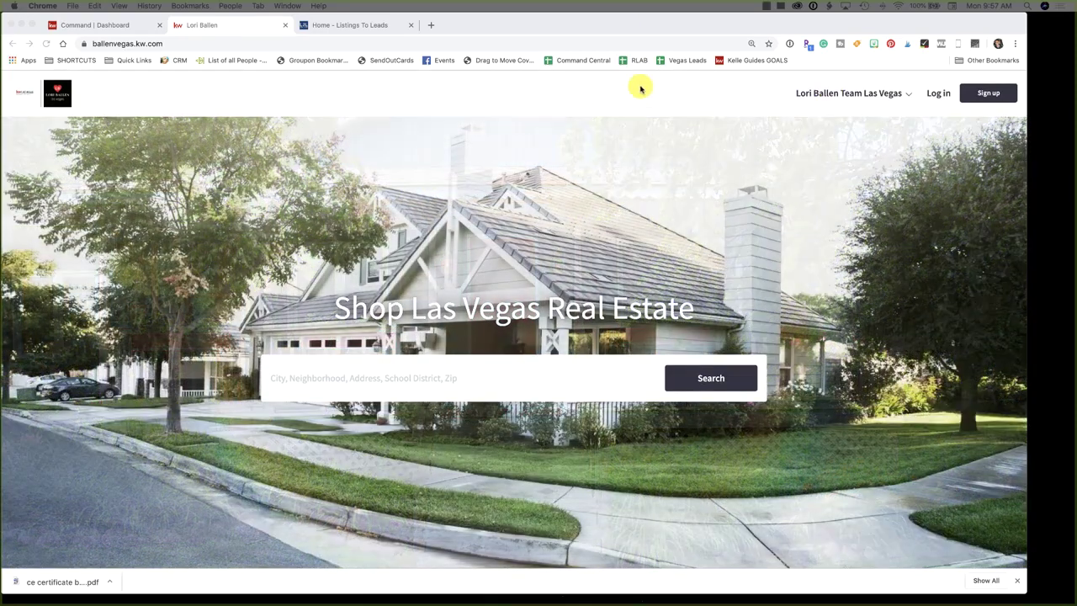
Open the 'Lori Ballen Team Las Vegas' menu to list the team site's pages.
click(852, 97)
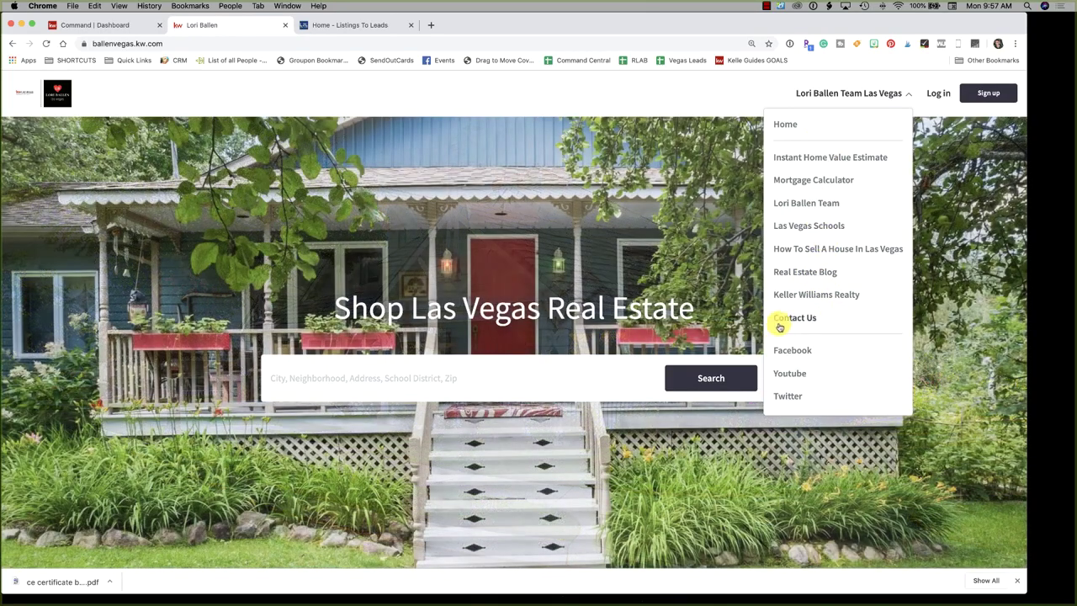
Go to the Instant Home Value Estimate page and scroll through its content.
click(803, 158)
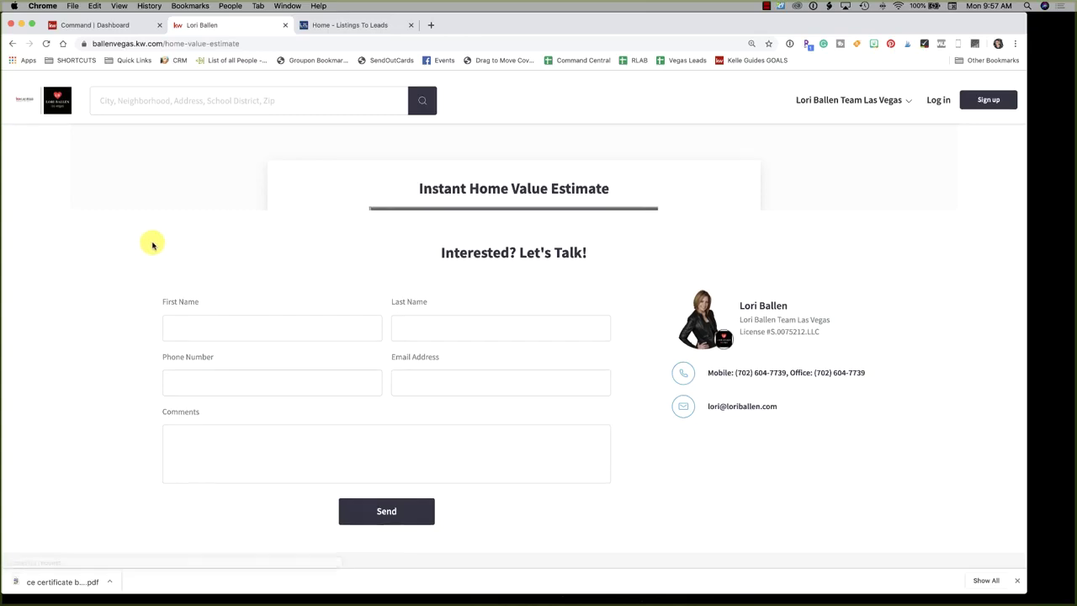
scroll(286, 197, down, 5)
scroll(163, 247, up, 4)
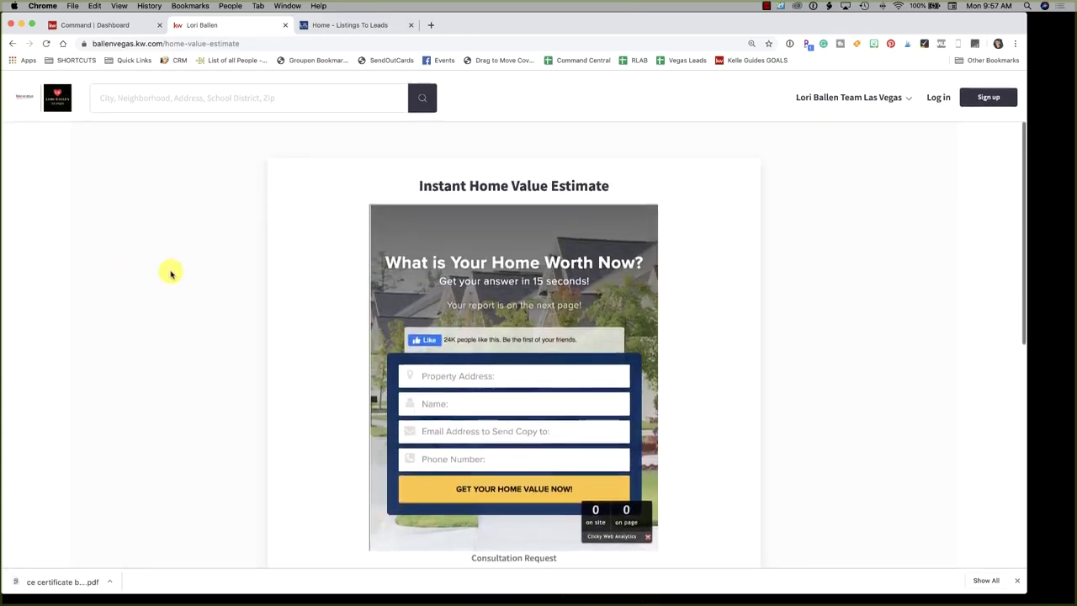
scroll(199, 283, down, 4)
scroll(200, 283, up, 4)
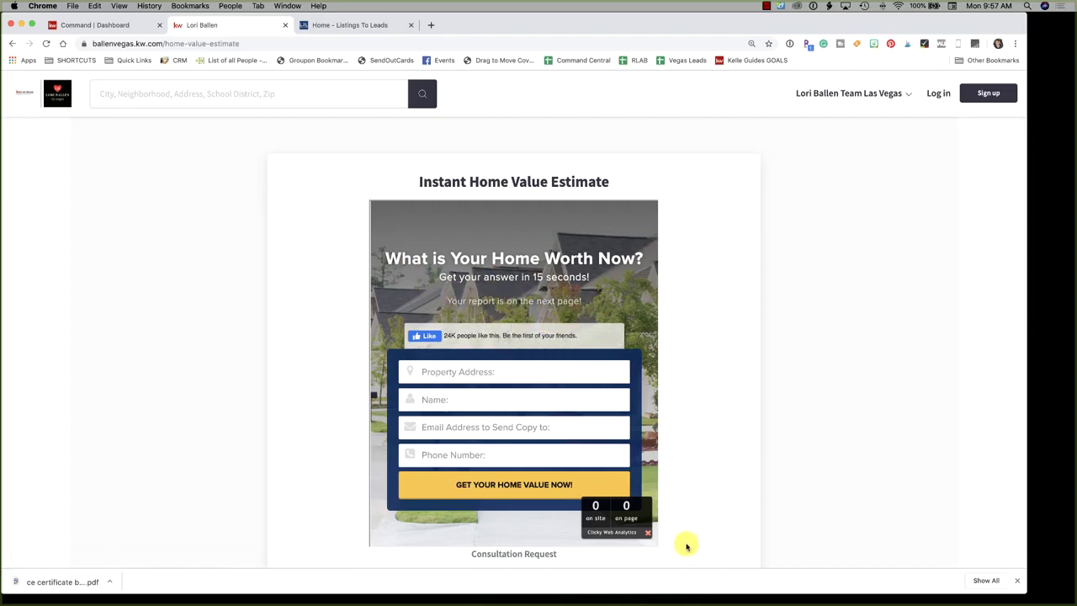
scroll(546, 447, down, 3)
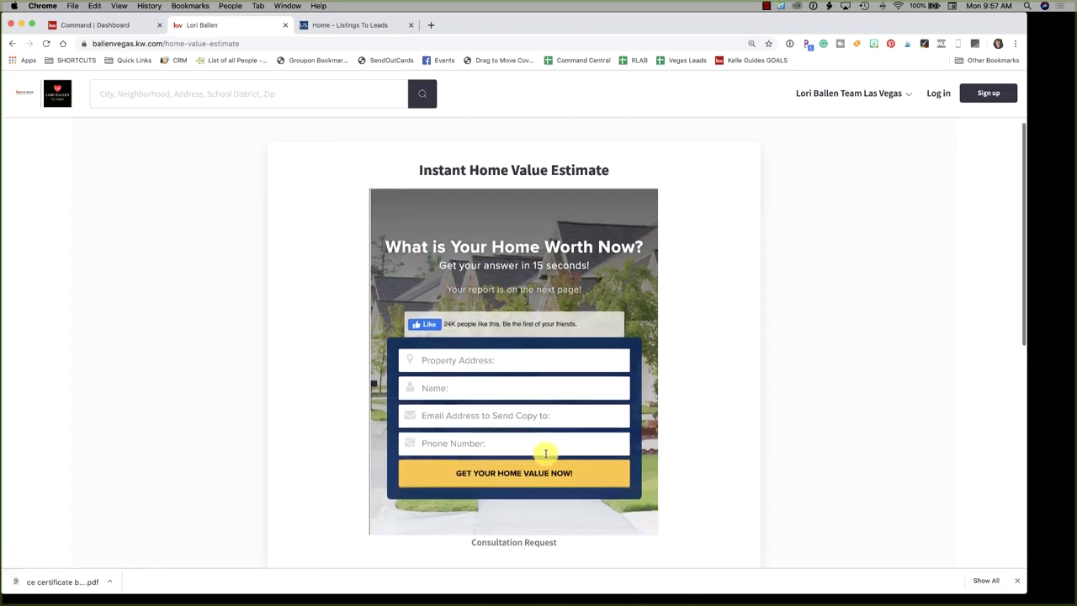
scroll(570, 404, down, 2)
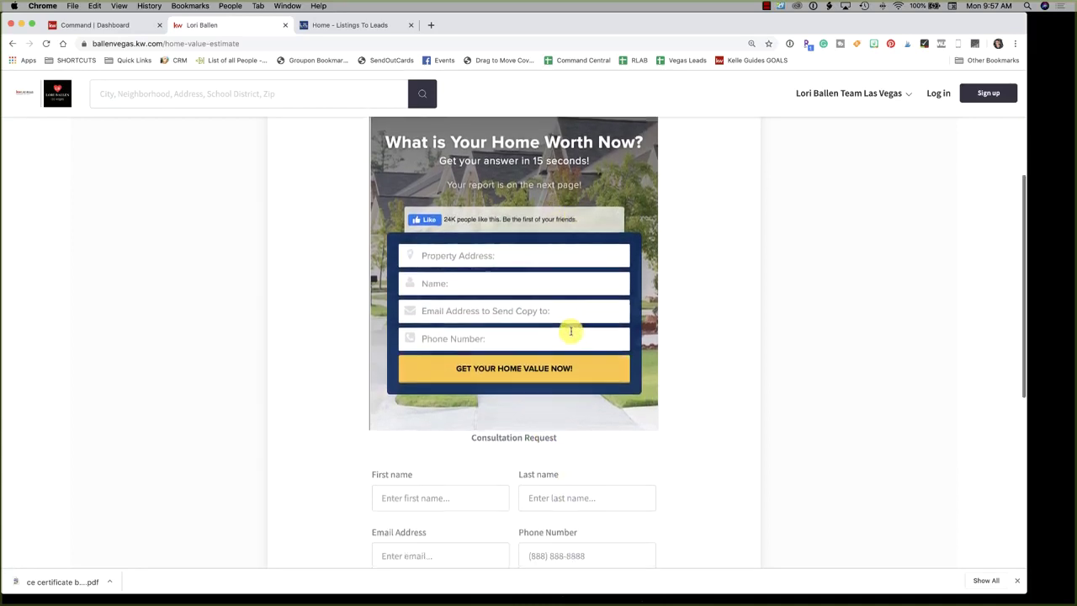
scroll(392, 343, up, 3)
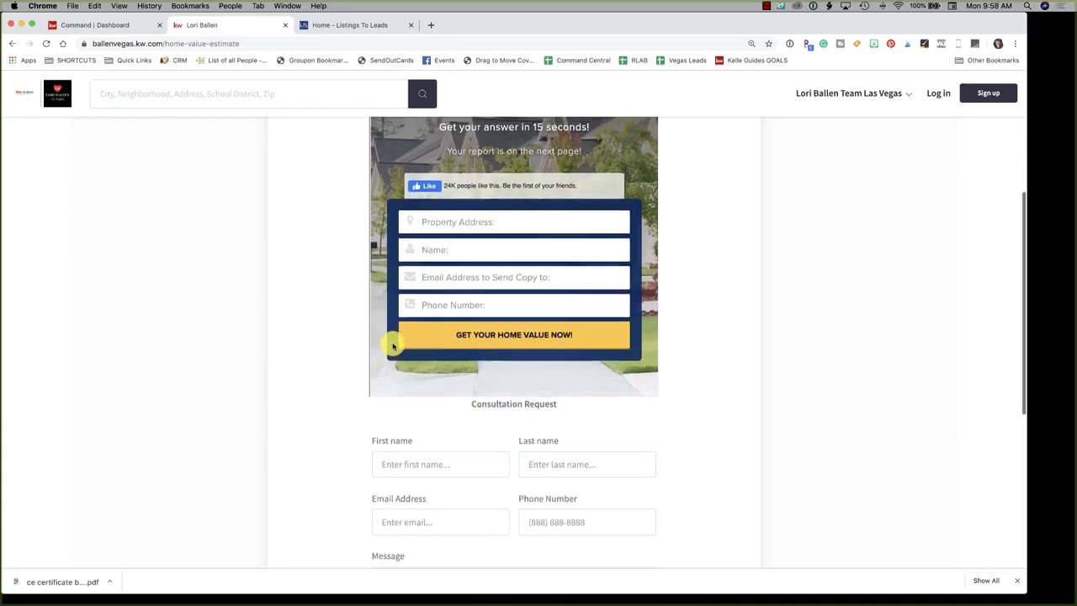
scroll(394, 345, up, 1)
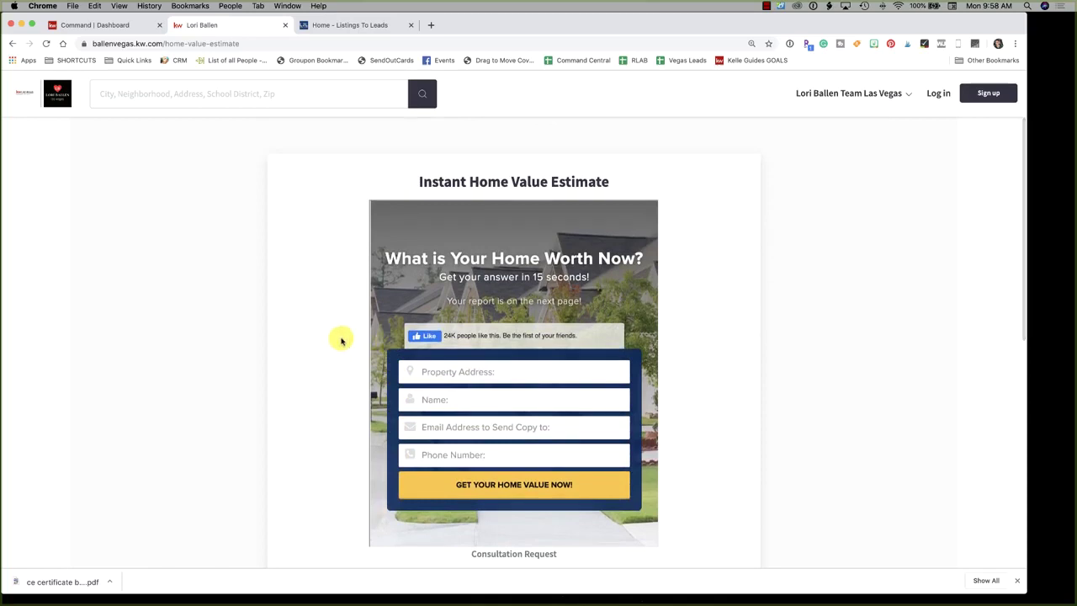
scroll(235, 339, up, 1)
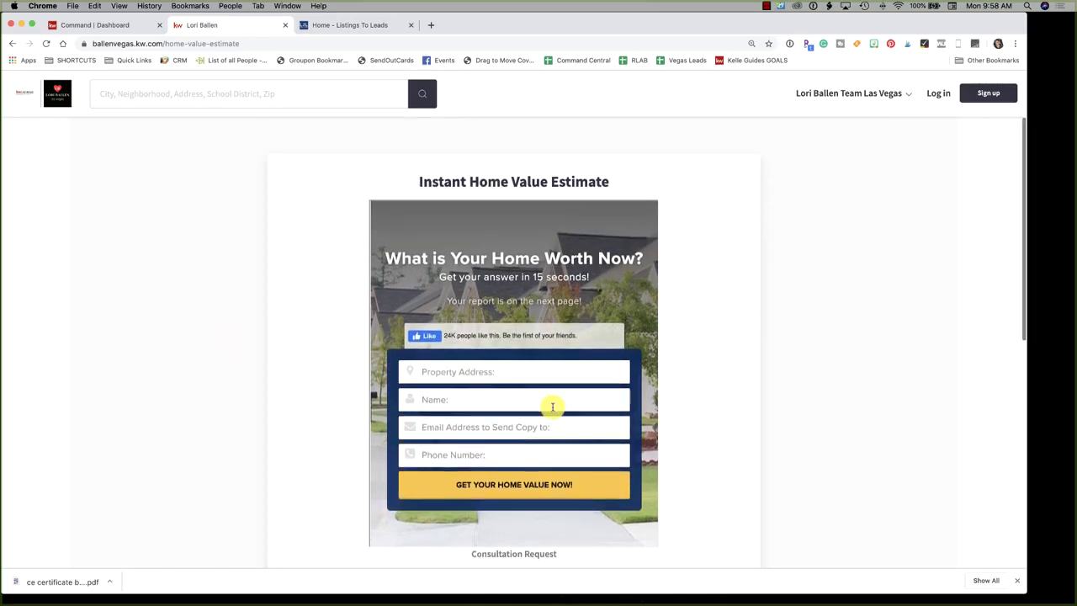
Test the home-worth form's Property Address, Name, email and Phone Number fields.
click(478, 371)
scroll(480, 370, down, 2)
click(467, 333)
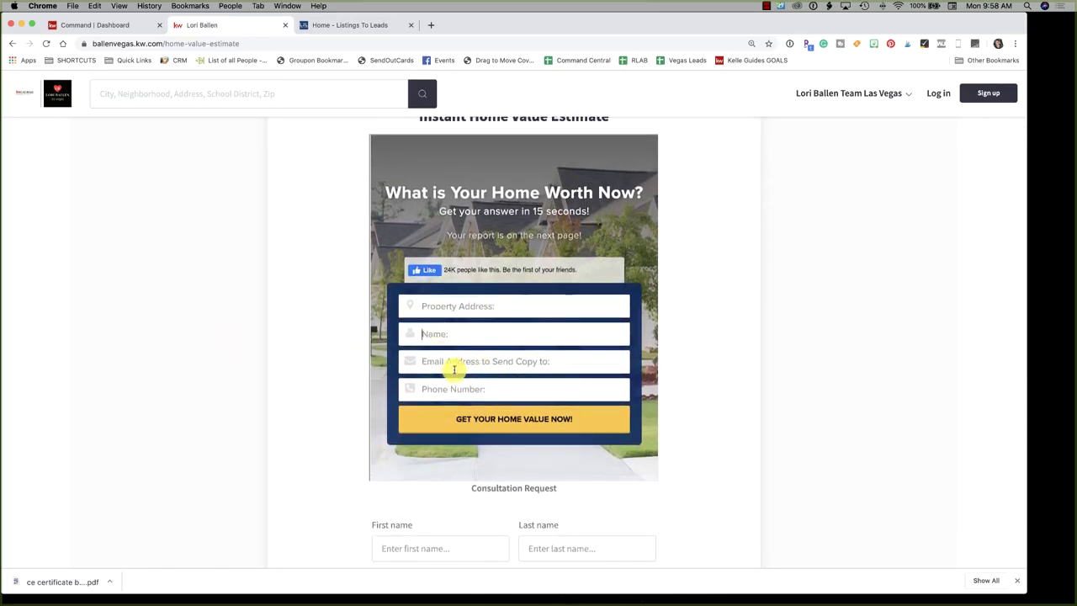
click(454, 361)
click(458, 389)
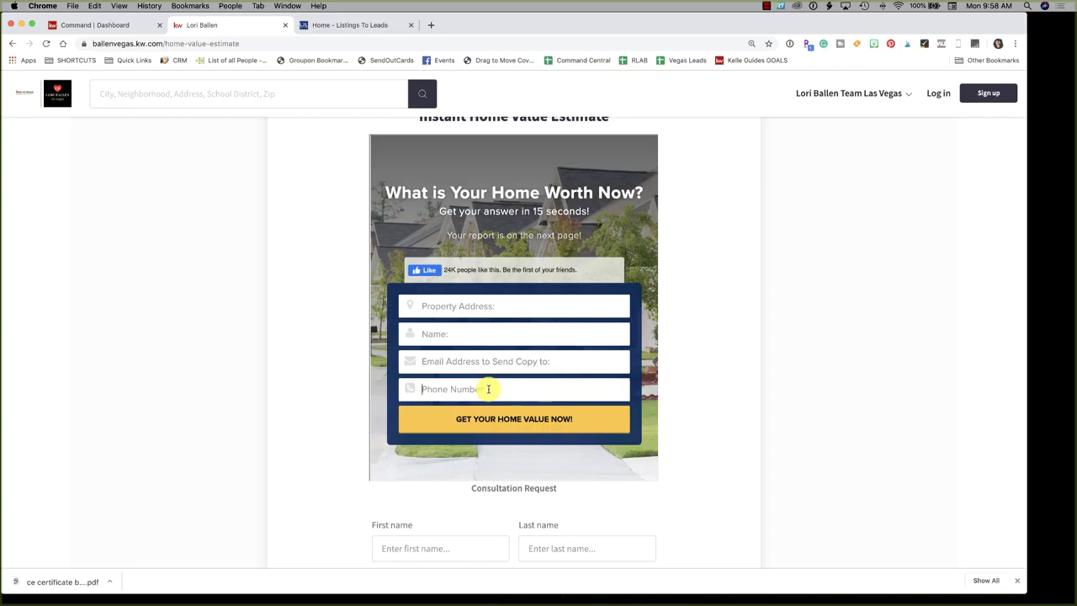
click(459, 307)
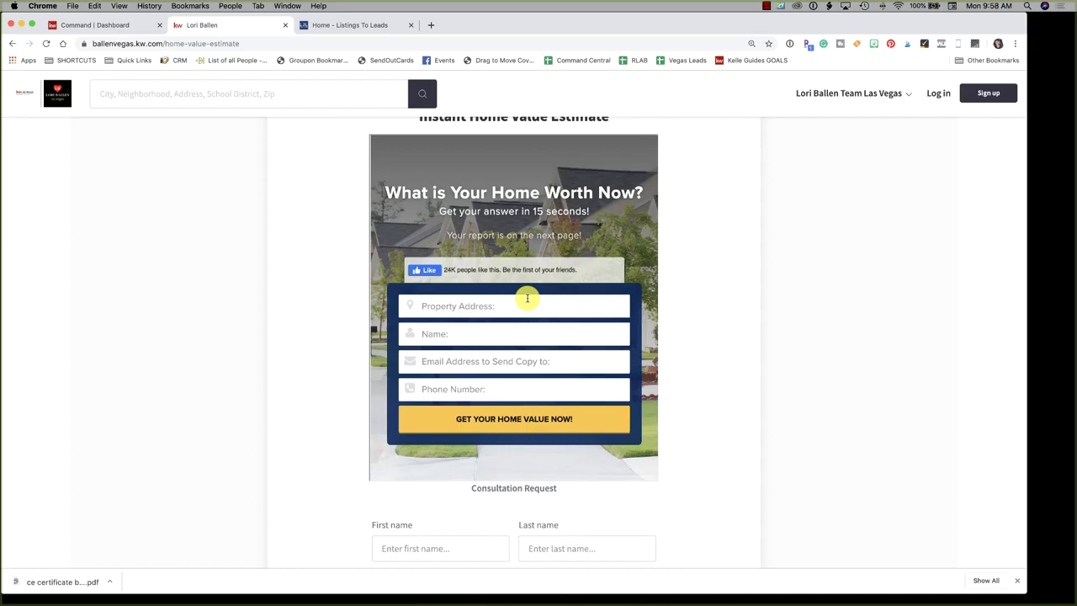
scroll(527, 298, up, 1)
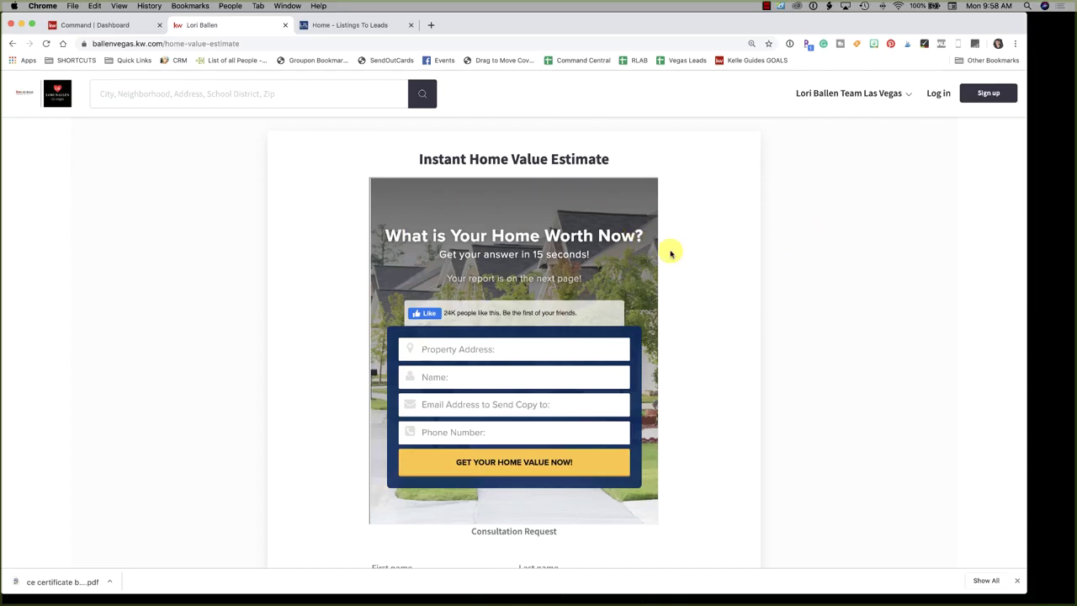
scroll(665, 223, down, 3)
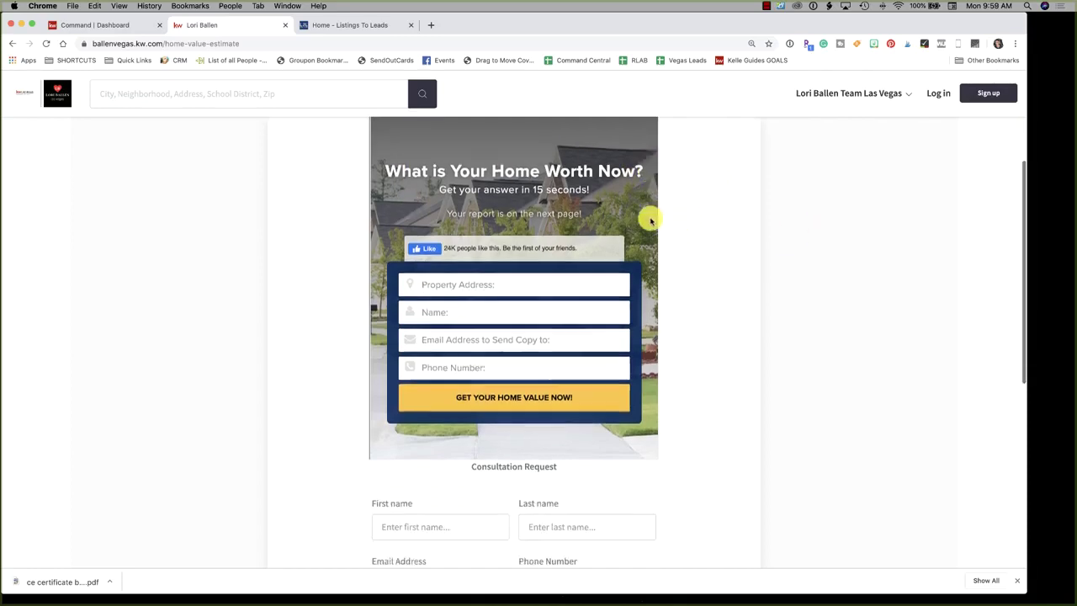
scroll(648, 218, down, 5)
scroll(645, 216, up, 3)
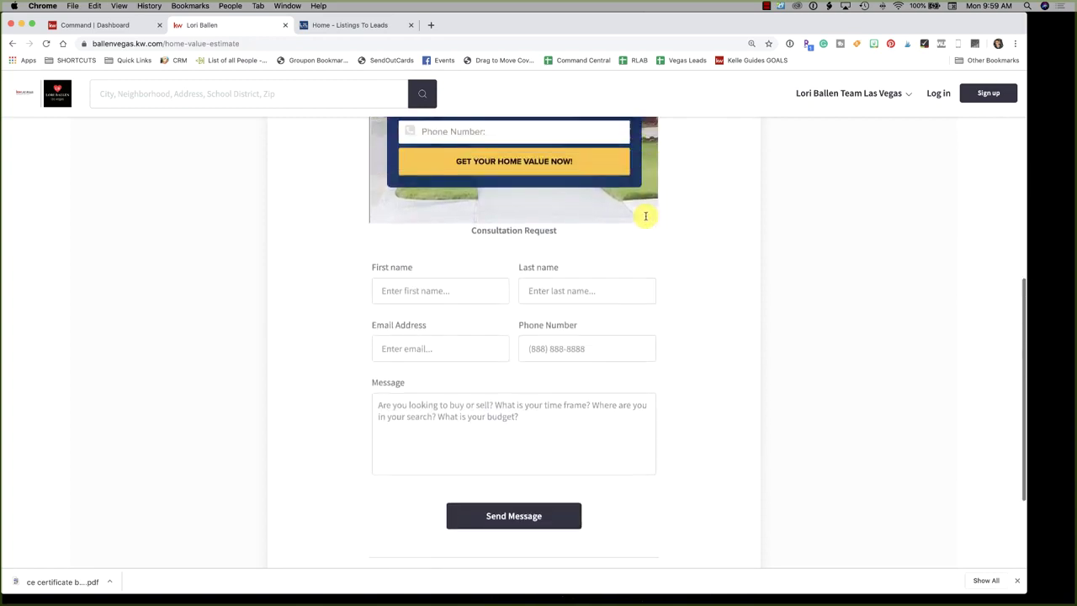
scroll(646, 217, up, 6)
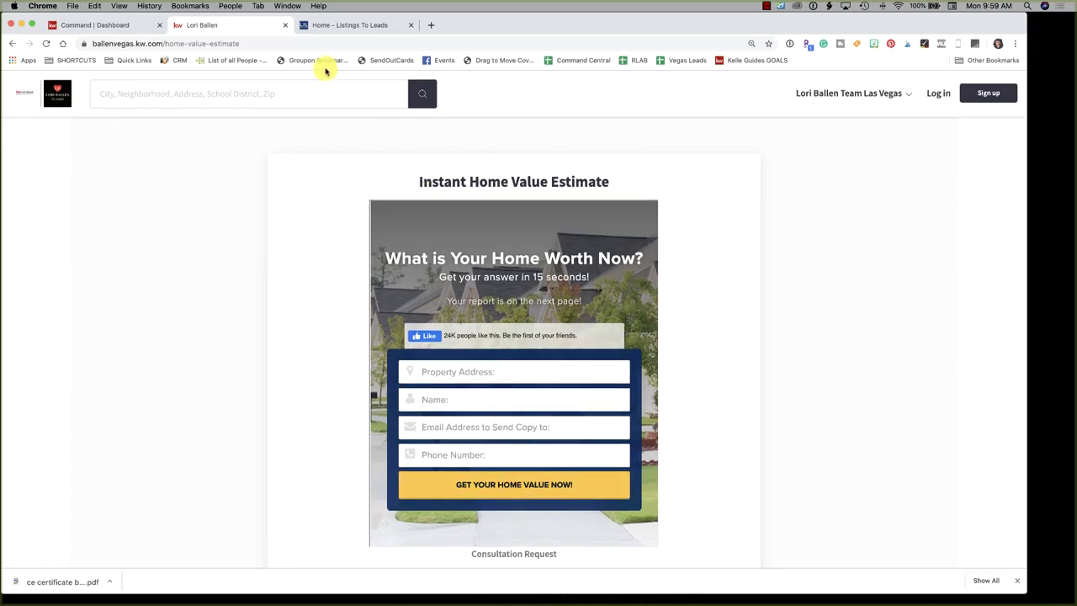
Open the Landing Pages list in Listings to Leads and browse the 'Display Landing Pages by Type' options.
click(344, 25)
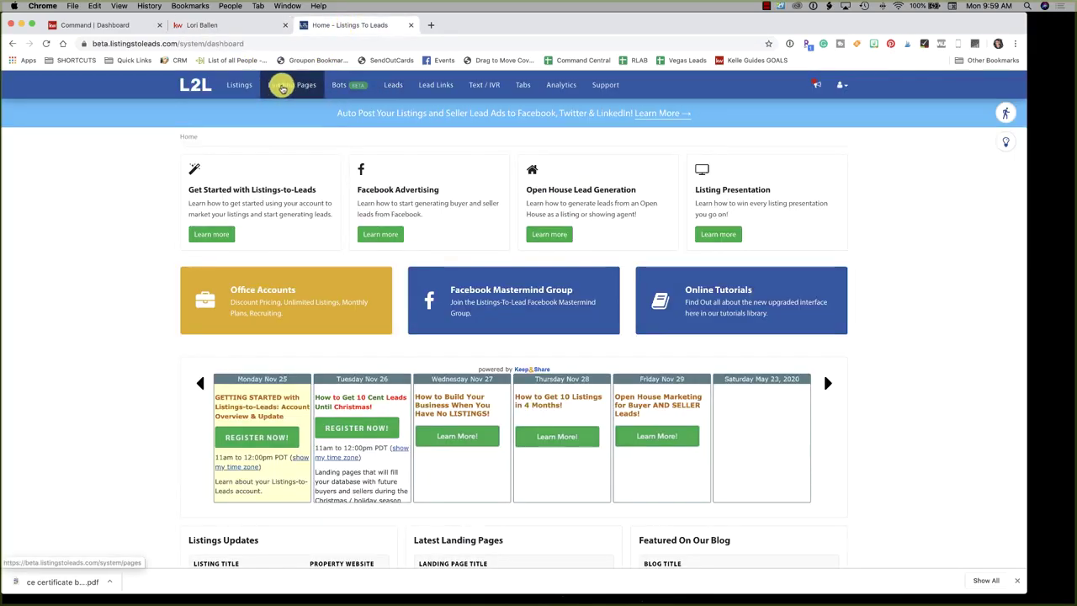
click(295, 90)
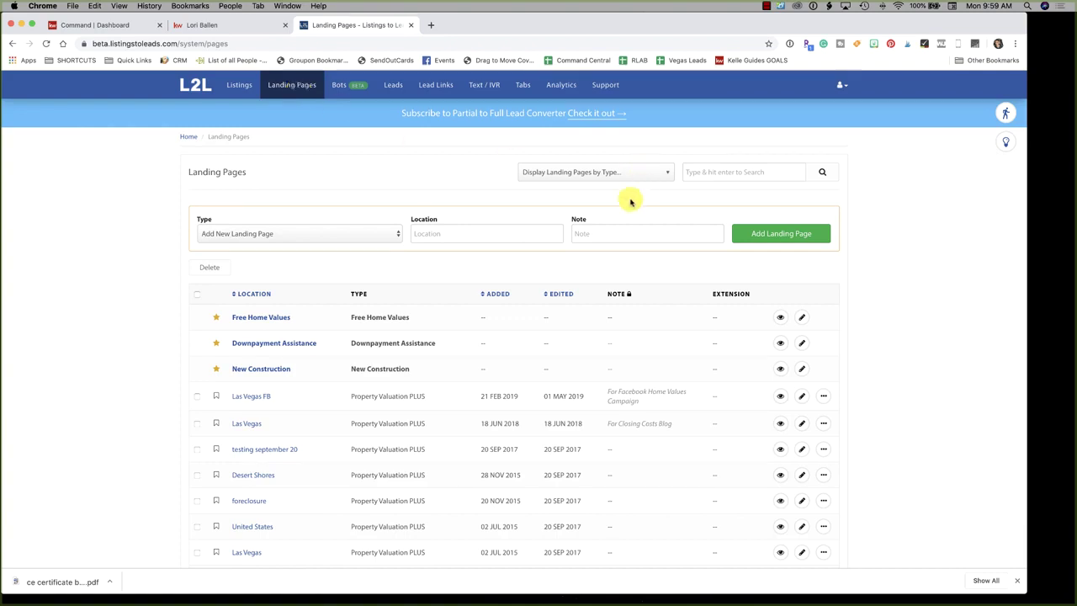
click(618, 175)
scroll(620, 227, down, 10)
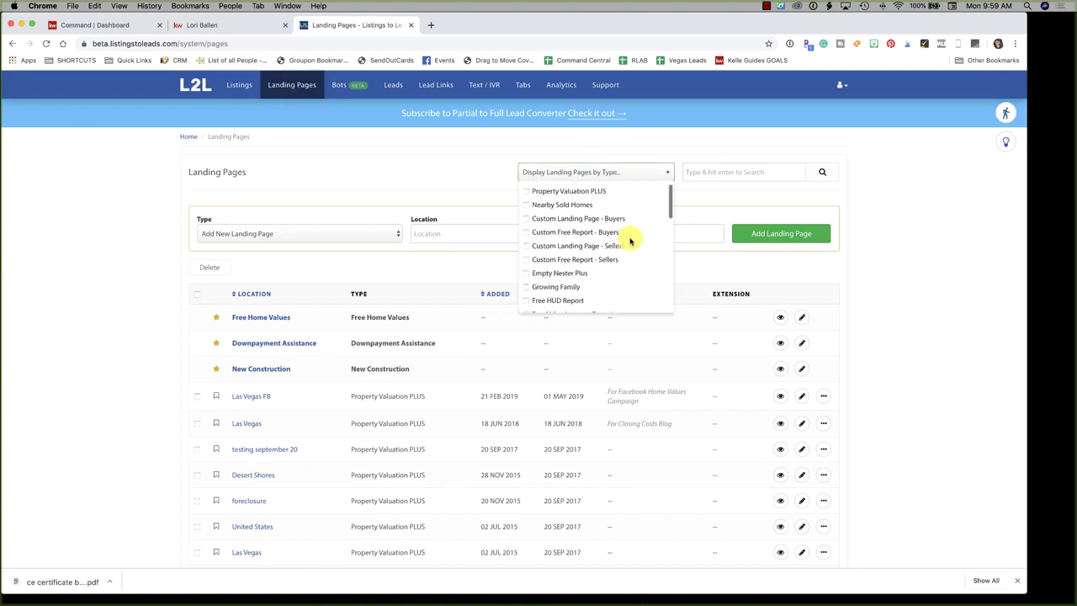
scroll(620, 241, down, 8)
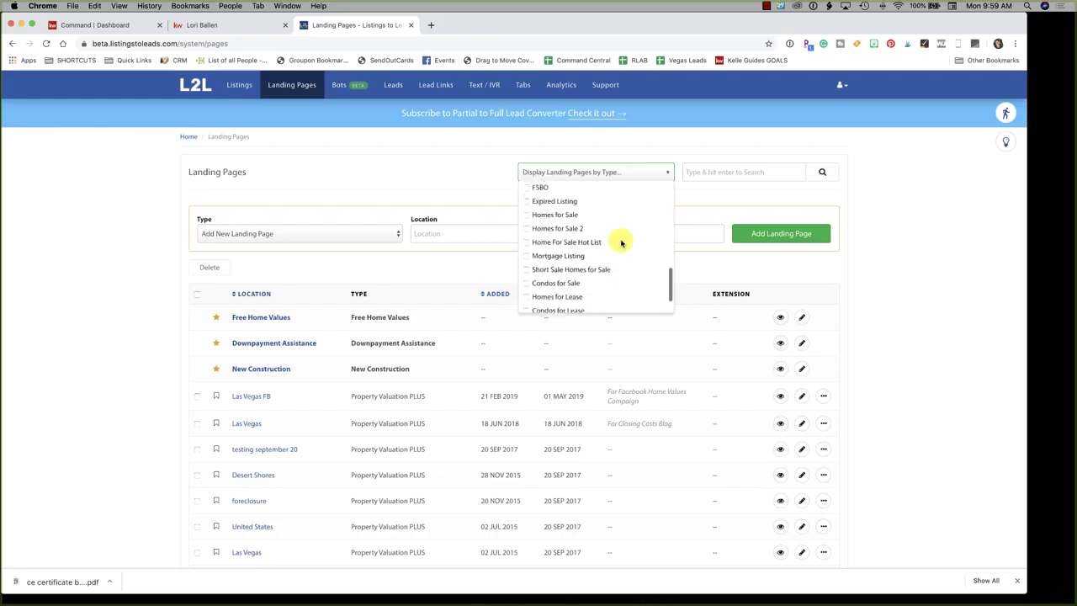
scroll(589, 233, up, 2)
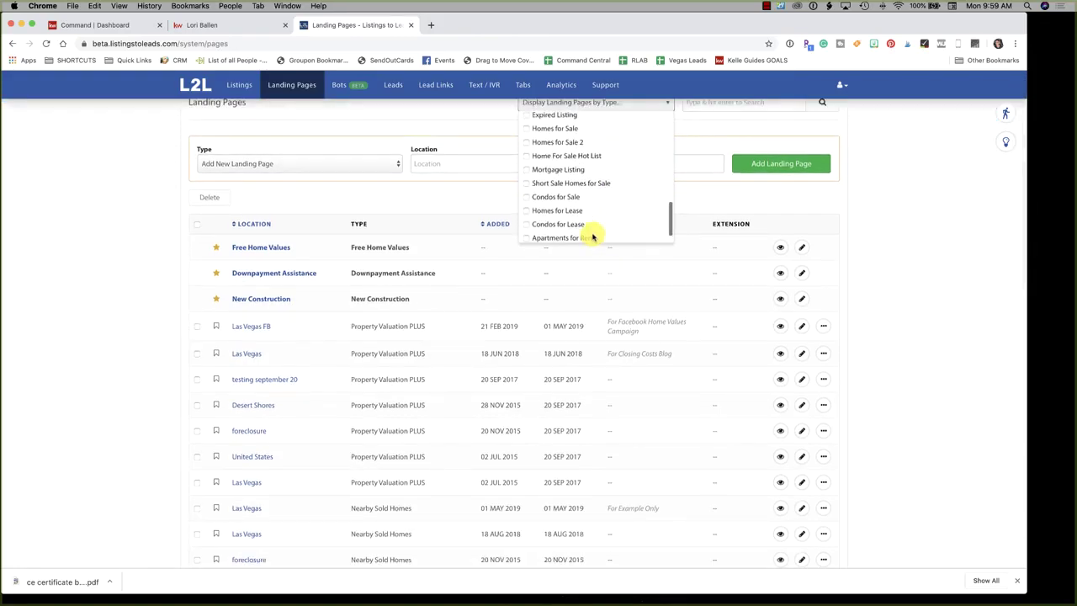
scroll(589, 233, down, 2)
scroll(878, 240, up, 2)
scroll(587, 269, up, 10)
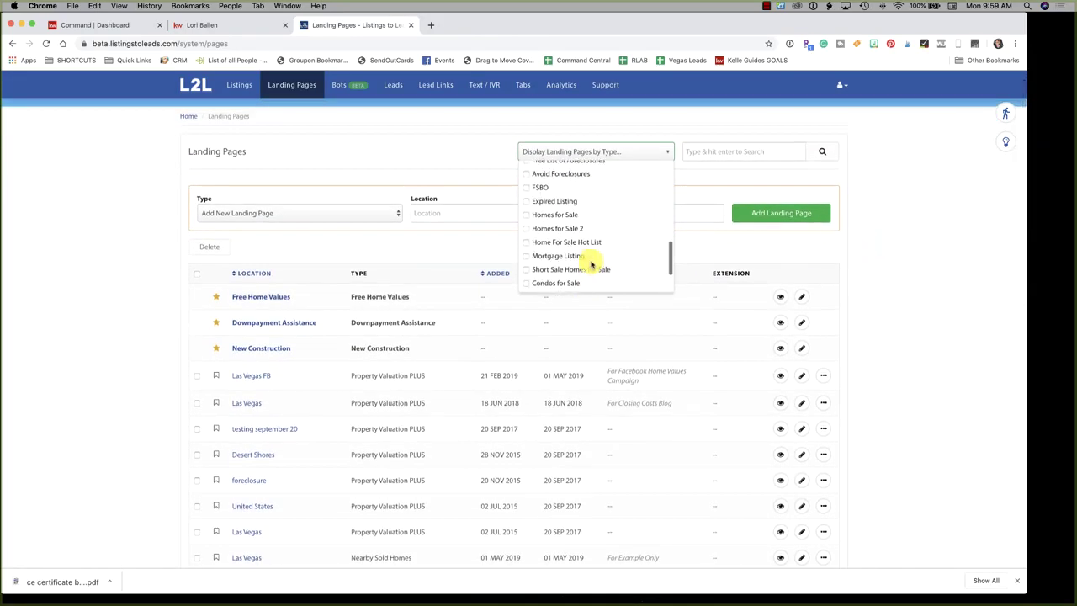
scroll(588, 261, up, 3)
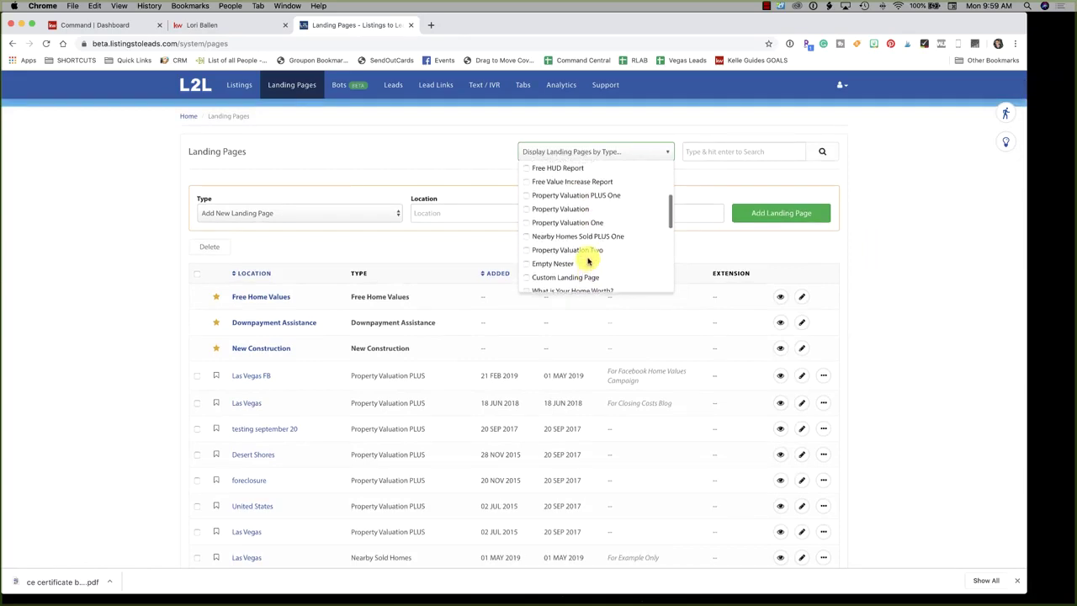
scroll(579, 260, down, 3)
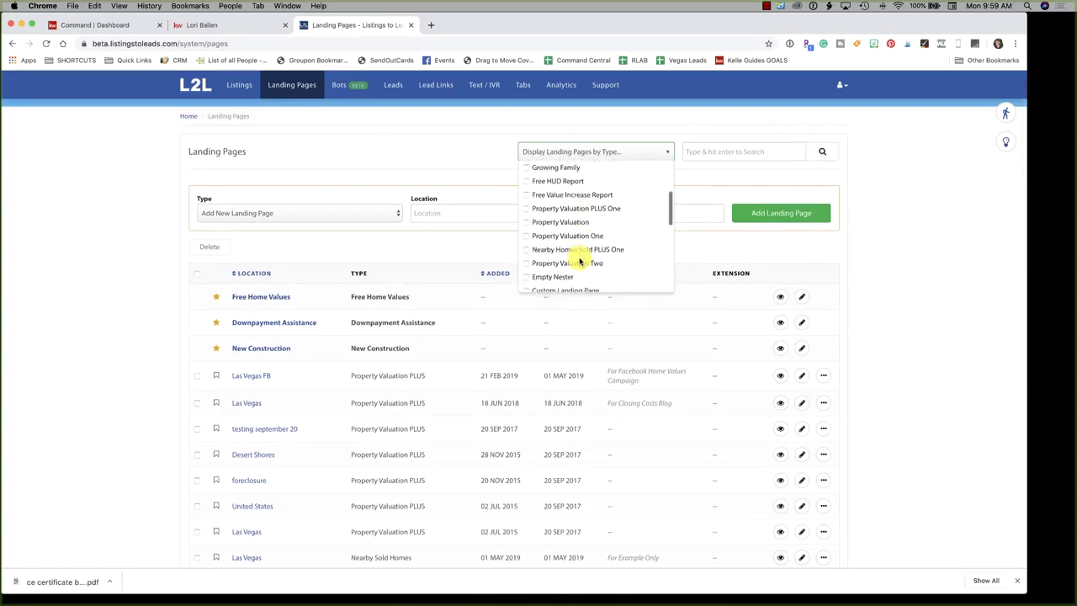
scroll(578, 261, up, 3)
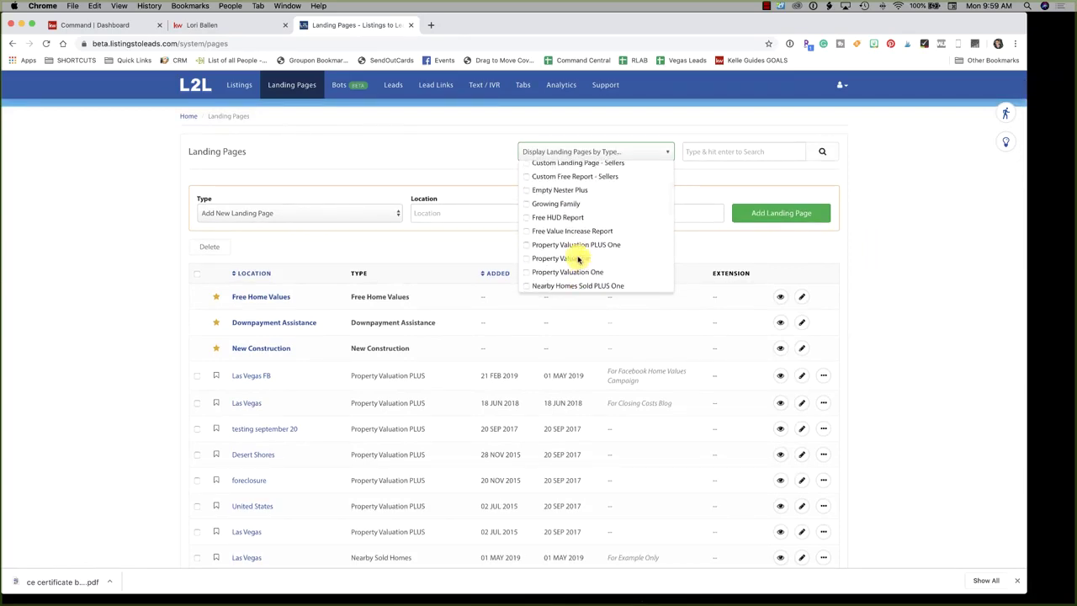
scroll(579, 259, up, 5)
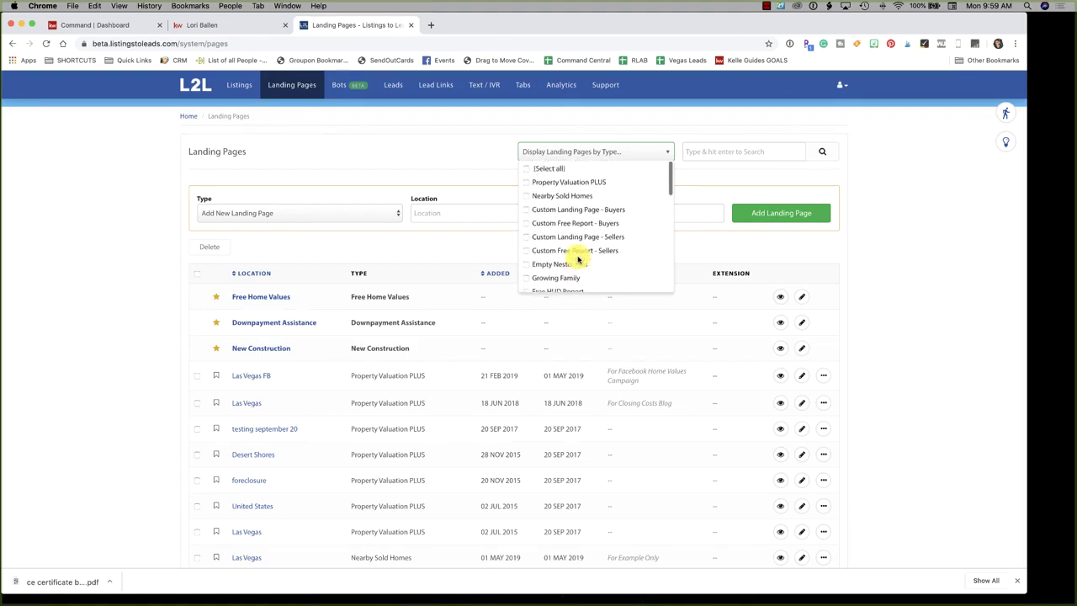
scroll(588, 245, down, 2)
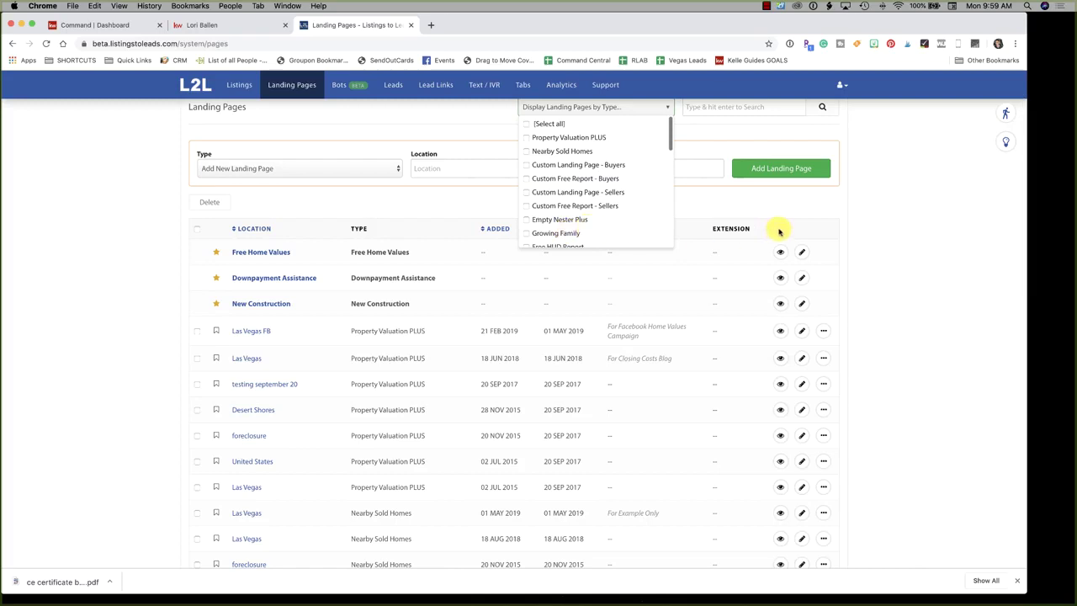
scroll(776, 228, up, 2)
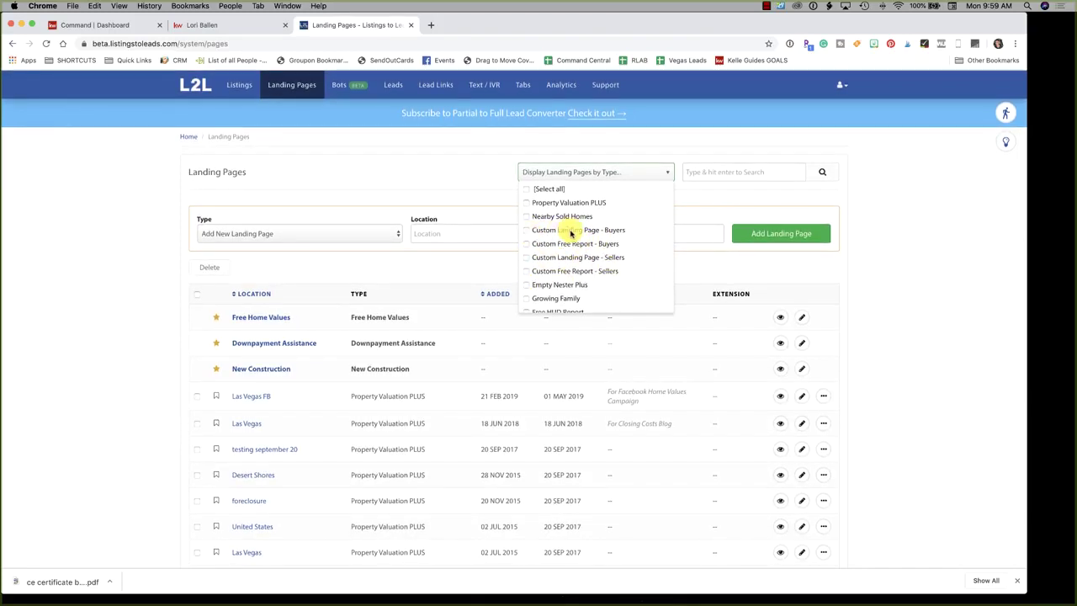
Filter to Property Valuation PLUS pages and enter location 'Las Vegas' with note 'For KW Agent Site'.
click(595, 205)
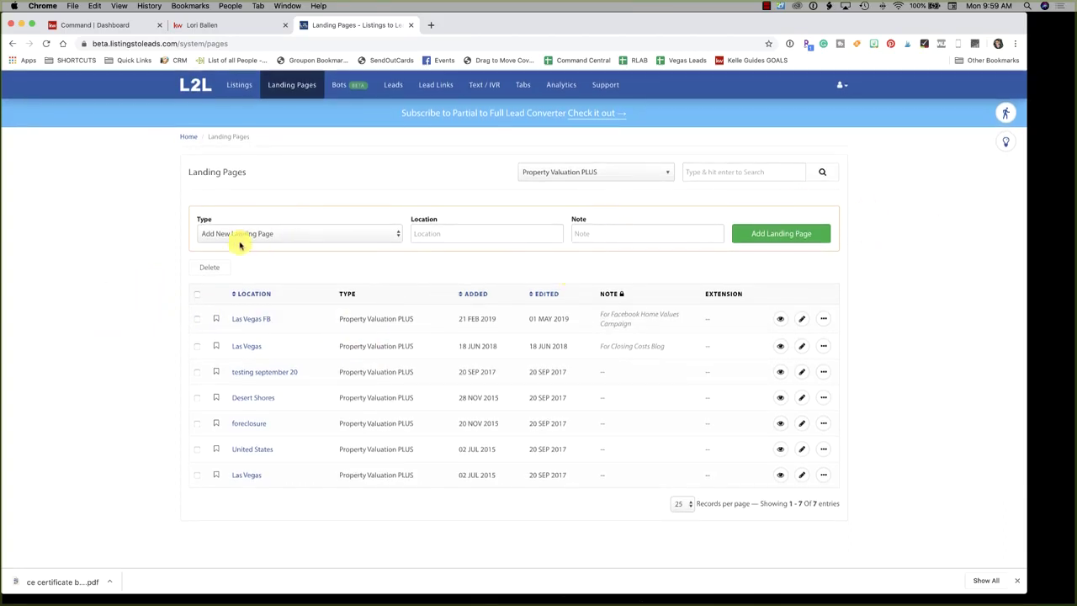
click(305, 235)
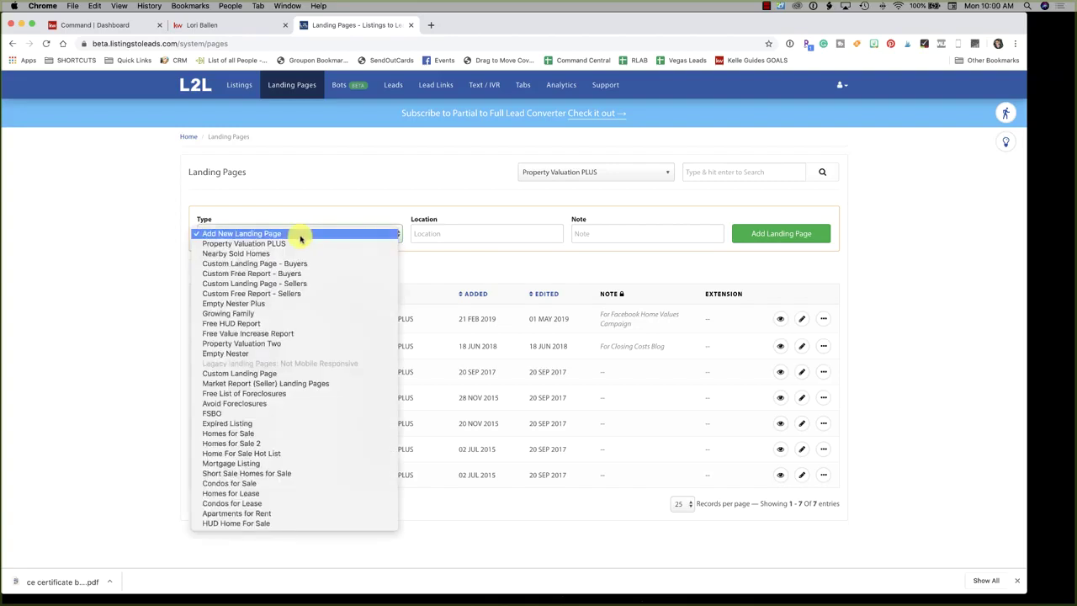
click(301, 234)
click(421, 234)
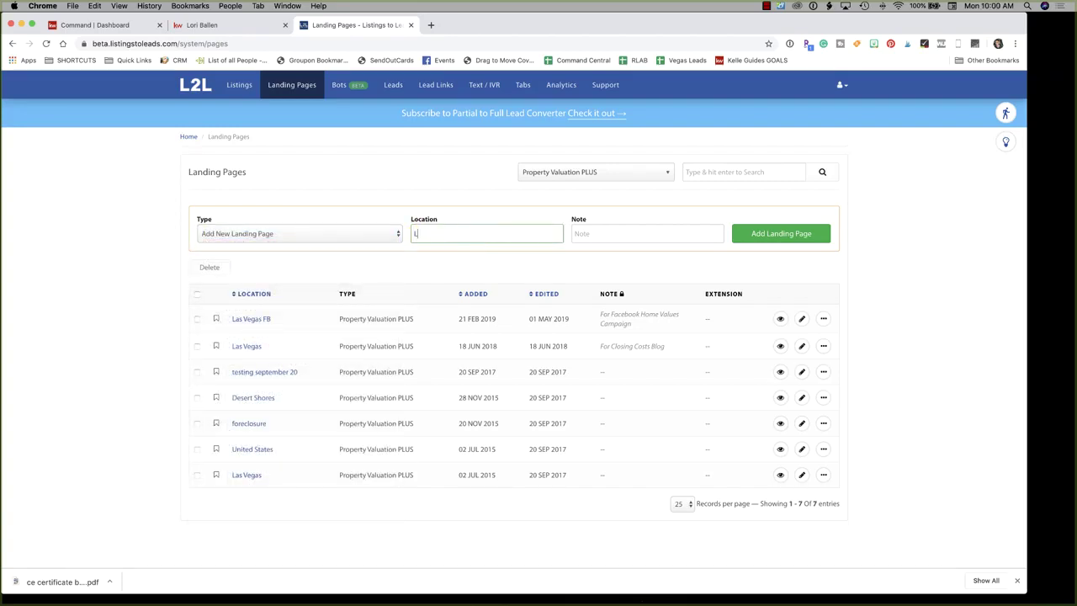
key(Tab)
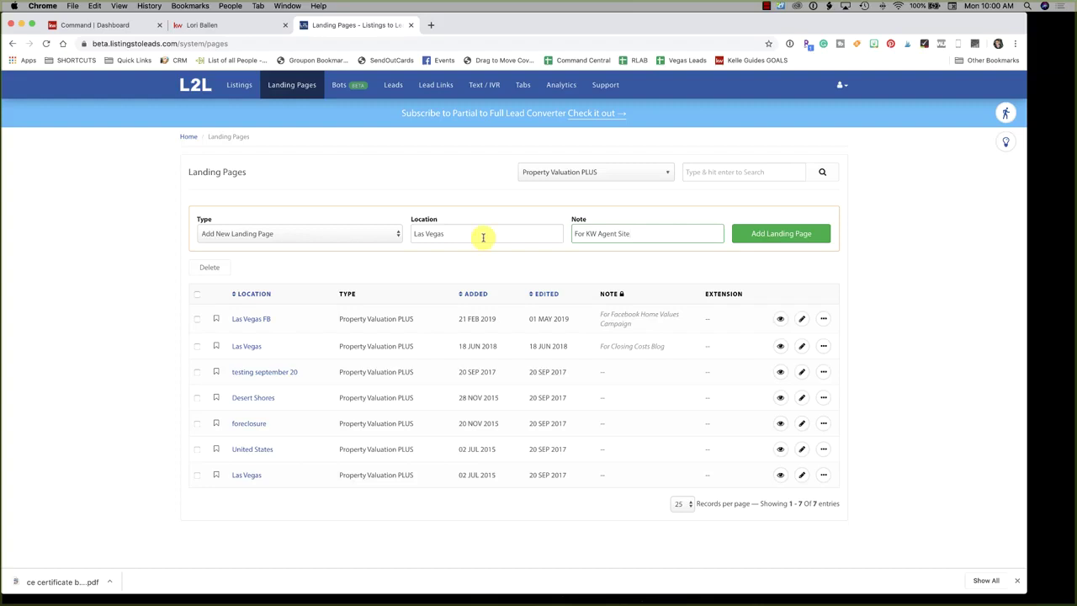
Set the new page's type to Property Valuation PLUS and add the landing page.
click(774, 237)
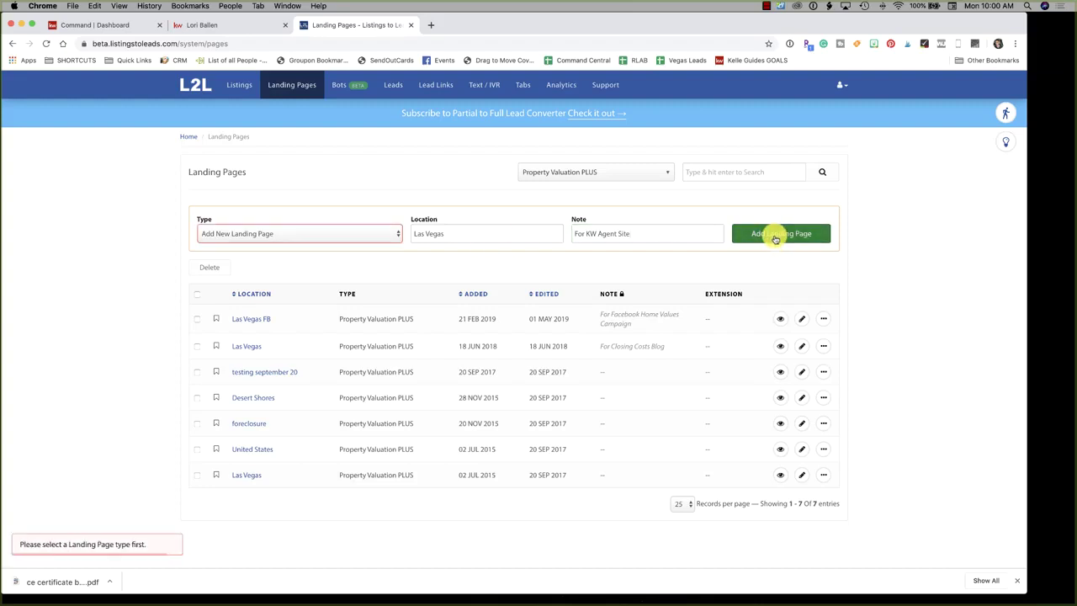
click(320, 234)
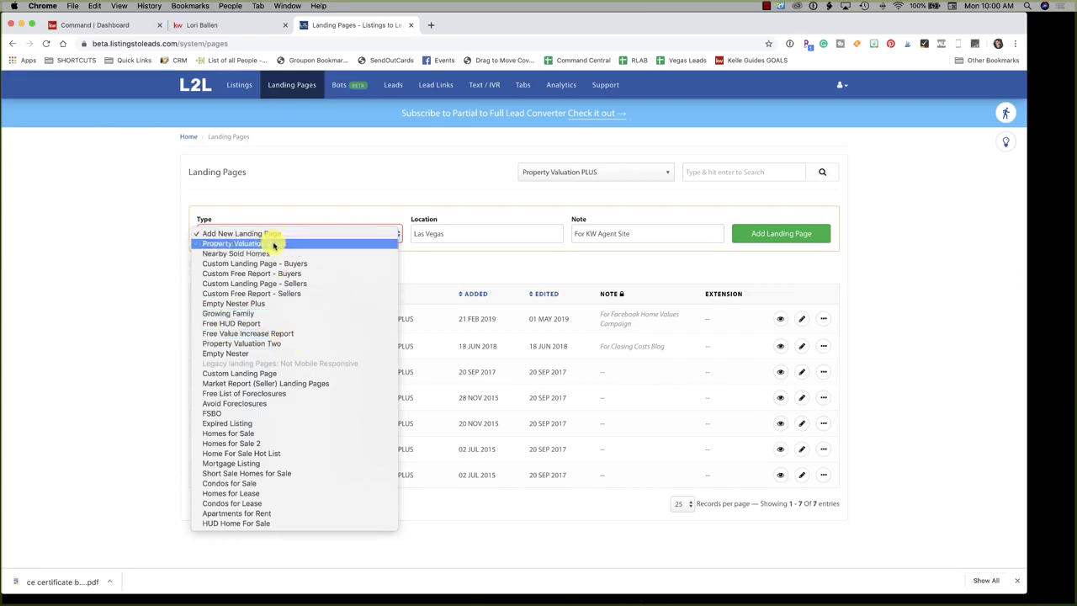
click(274, 245)
click(792, 239)
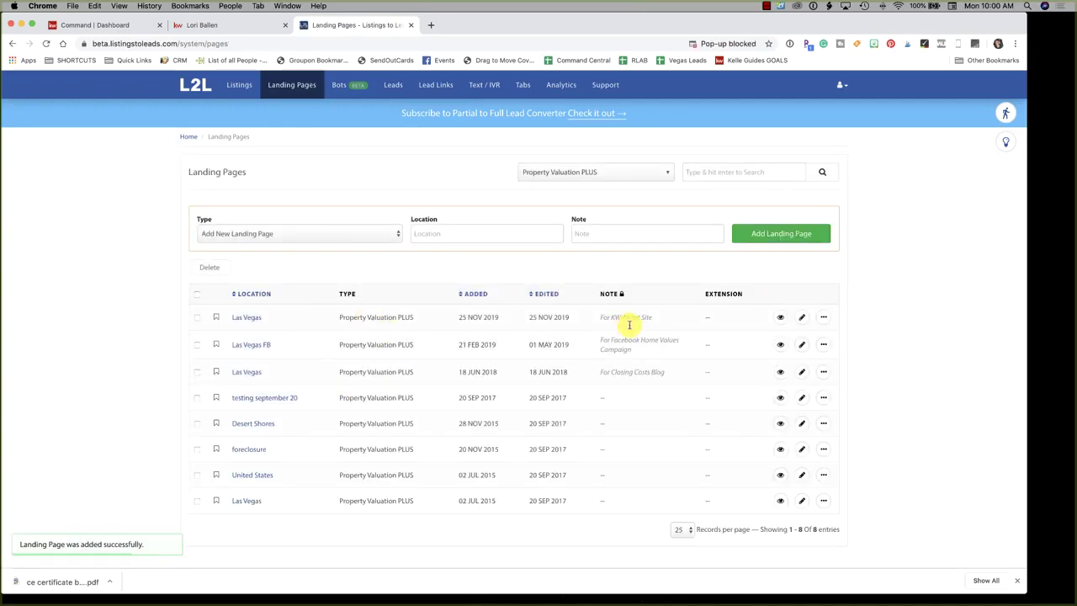
Preview the new Las Vegas page, then open its '...' actions menu in the Landing Pages list.
click(780, 318)
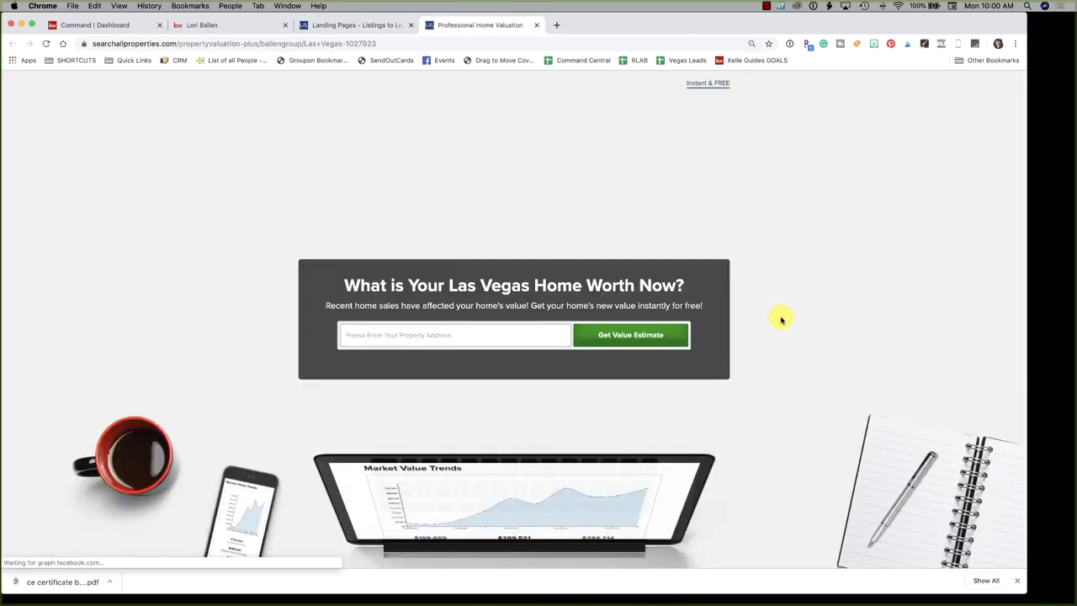
scroll(781, 320, down, 7)
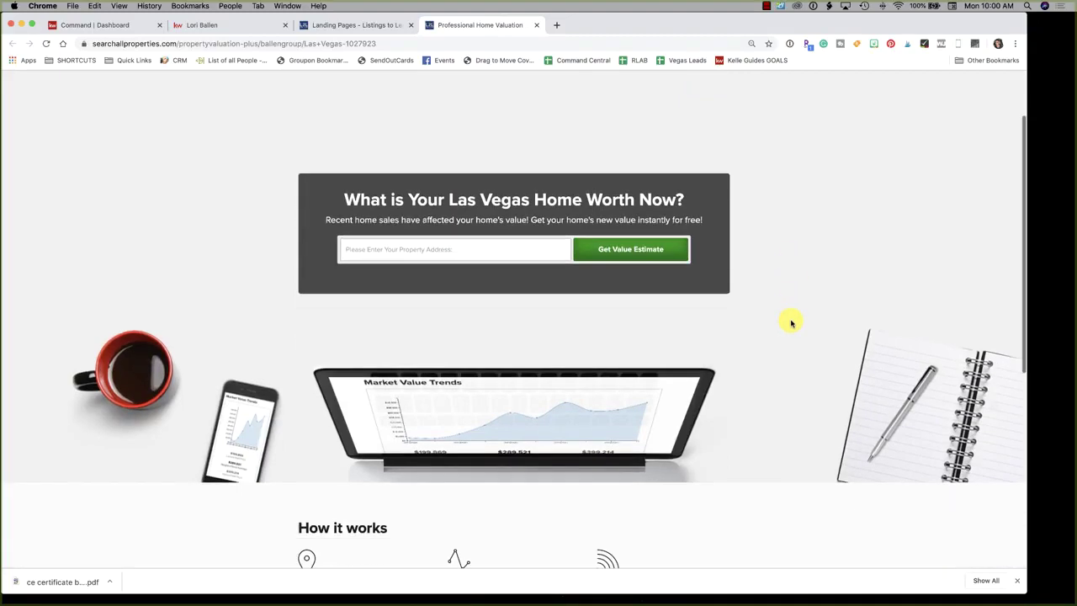
scroll(781, 324, up, 8)
scroll(781, 325, down, 1)
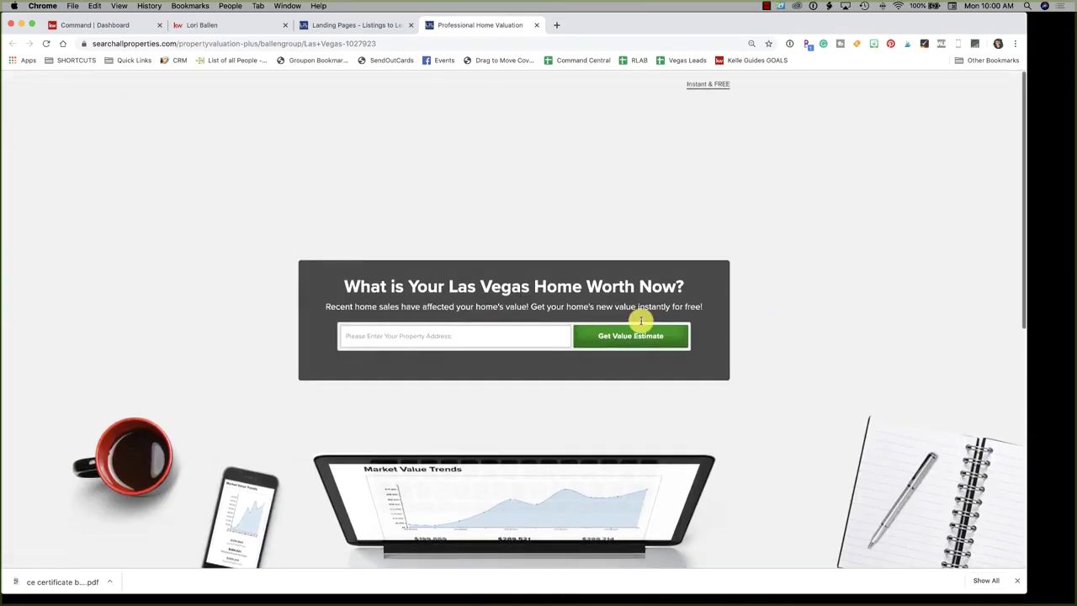
click(340, 24)
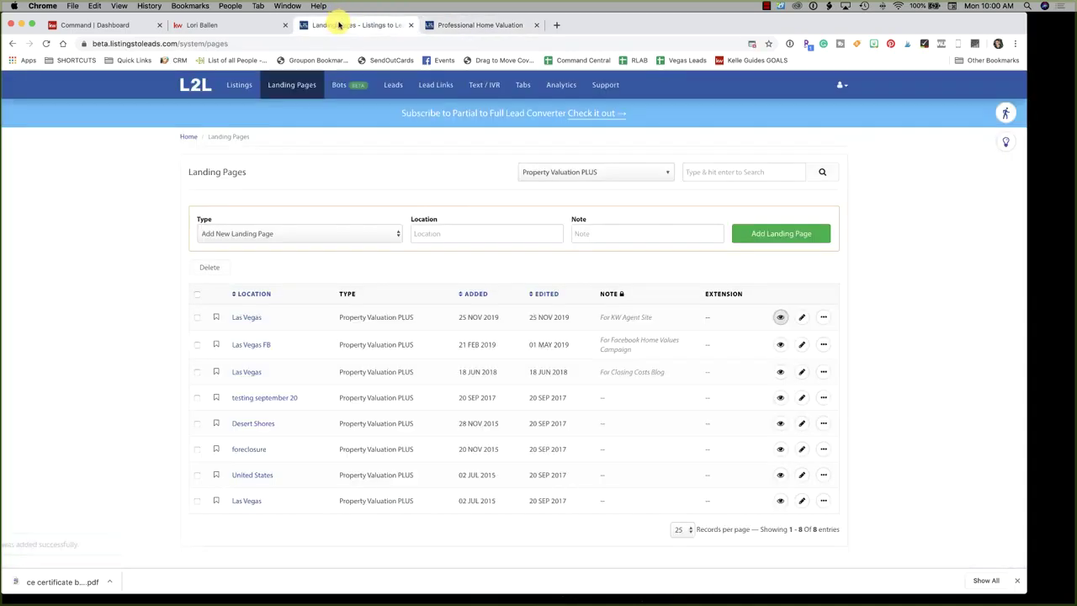
click(824, 318)
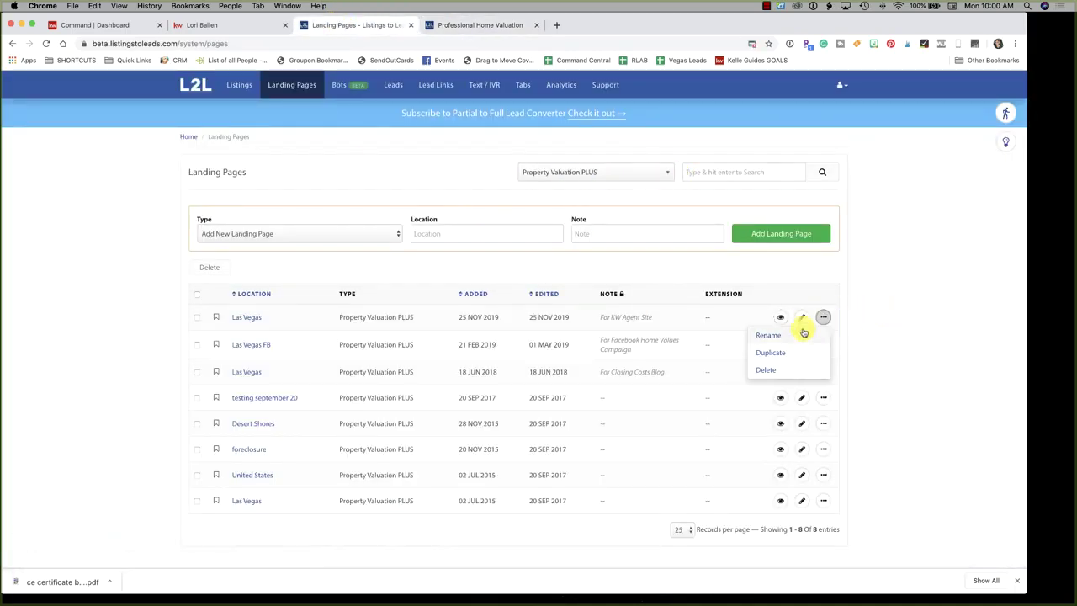
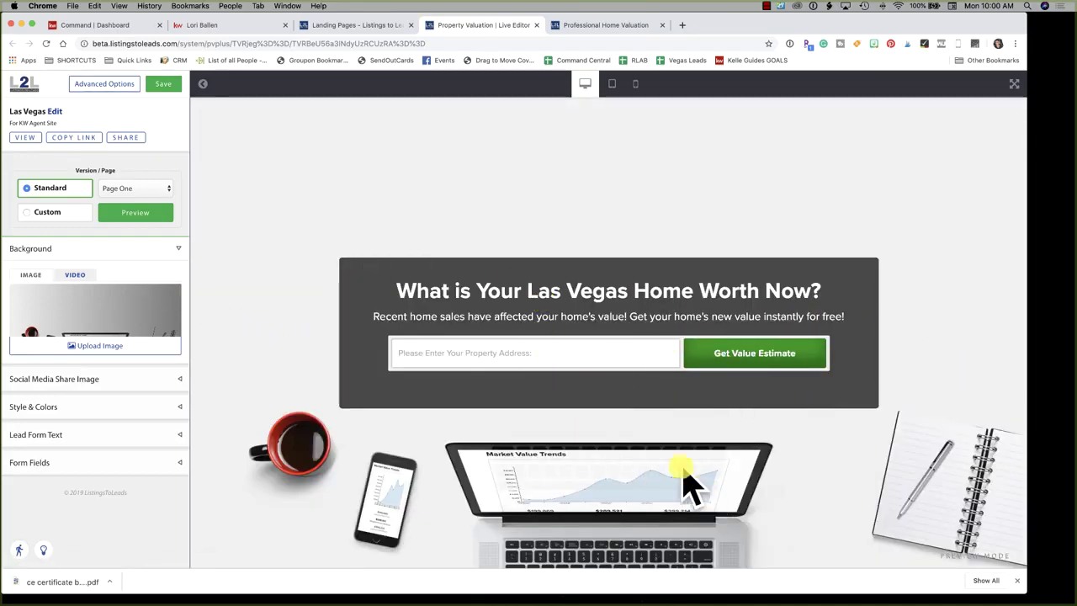
scroll(677, 381, down, 2)
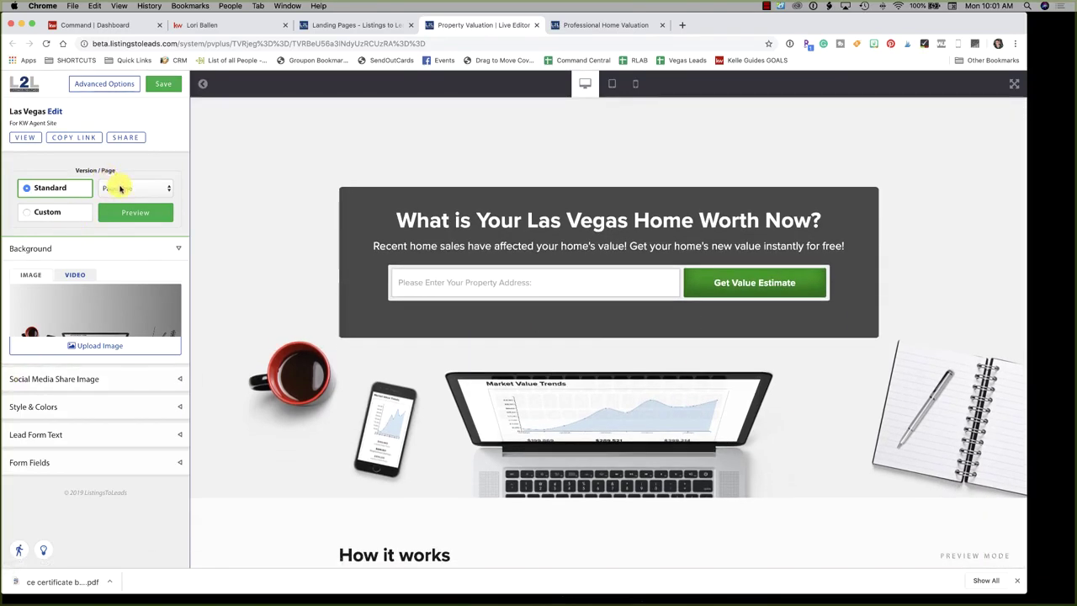
click(121, 188)
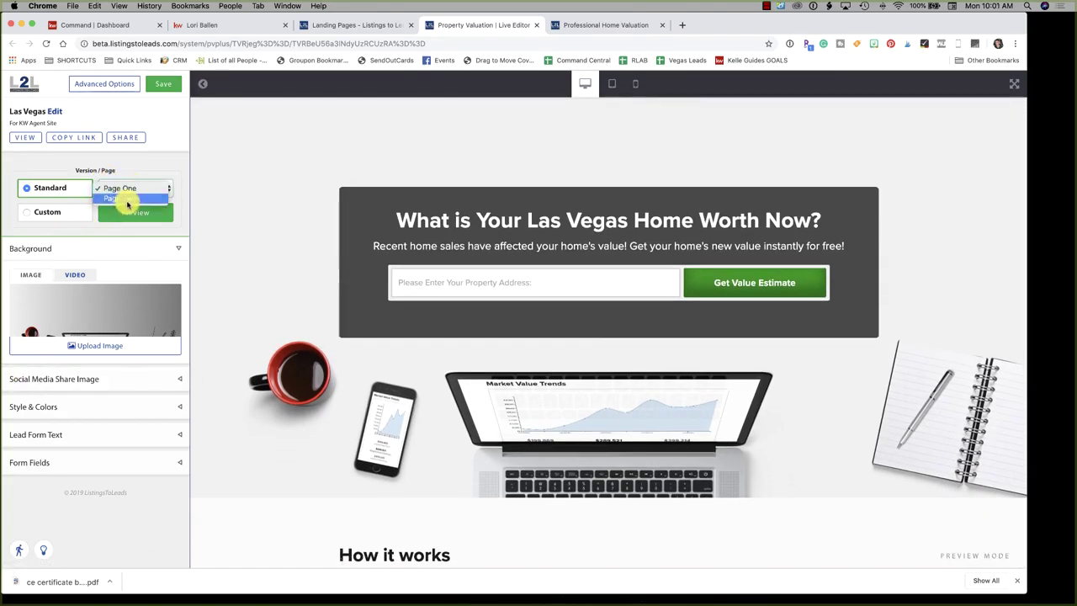
click(128, 200)
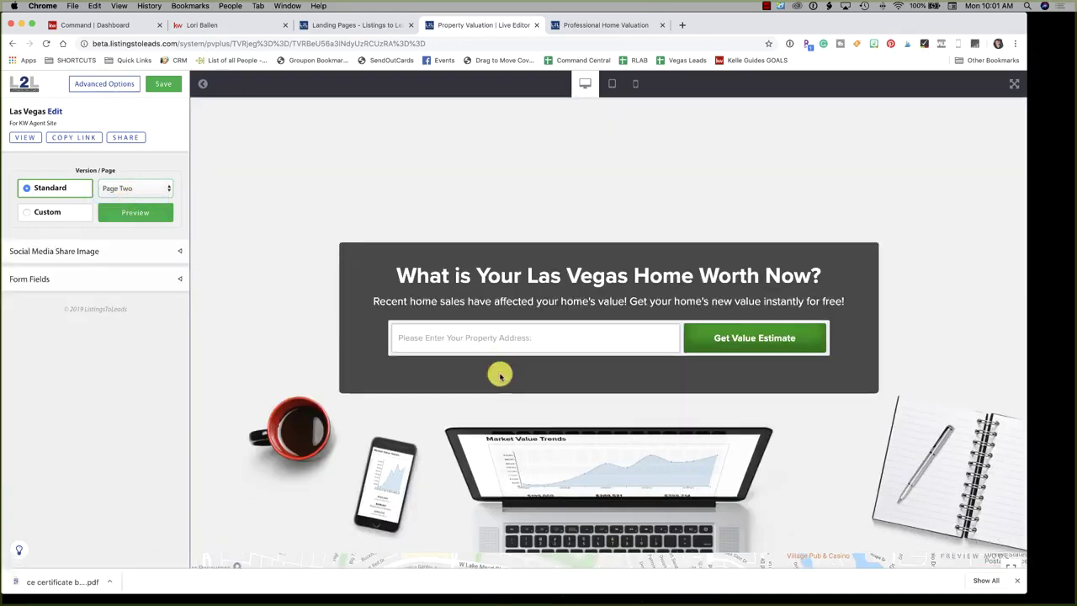
scroll(496, 374, down, 3)
scroll(488, 376, down, 10)
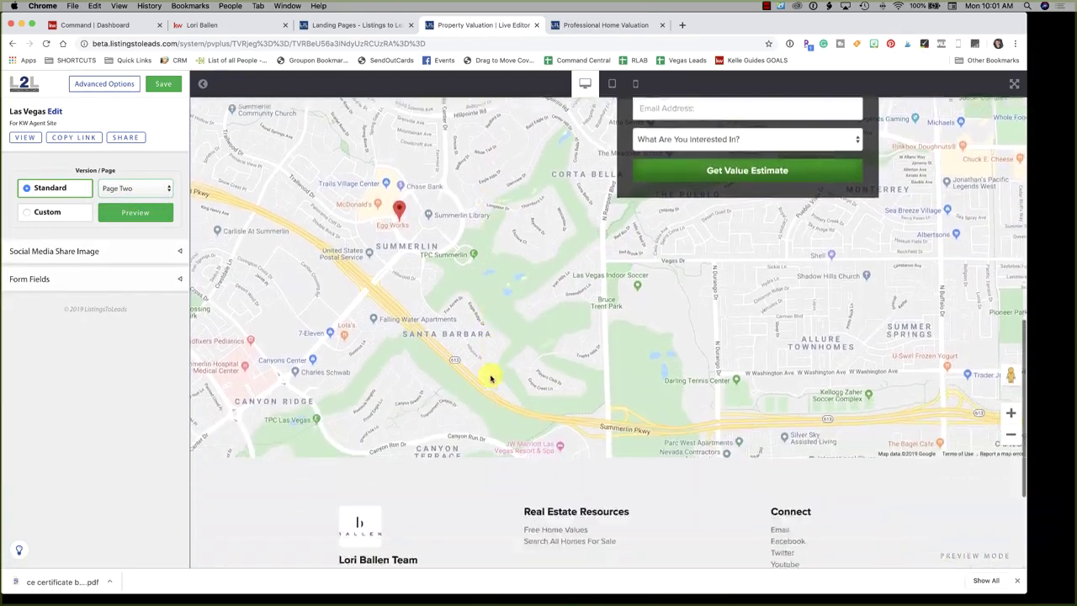
scroll(492, 375, up, 8)
scroll(495, 372, down, 3)
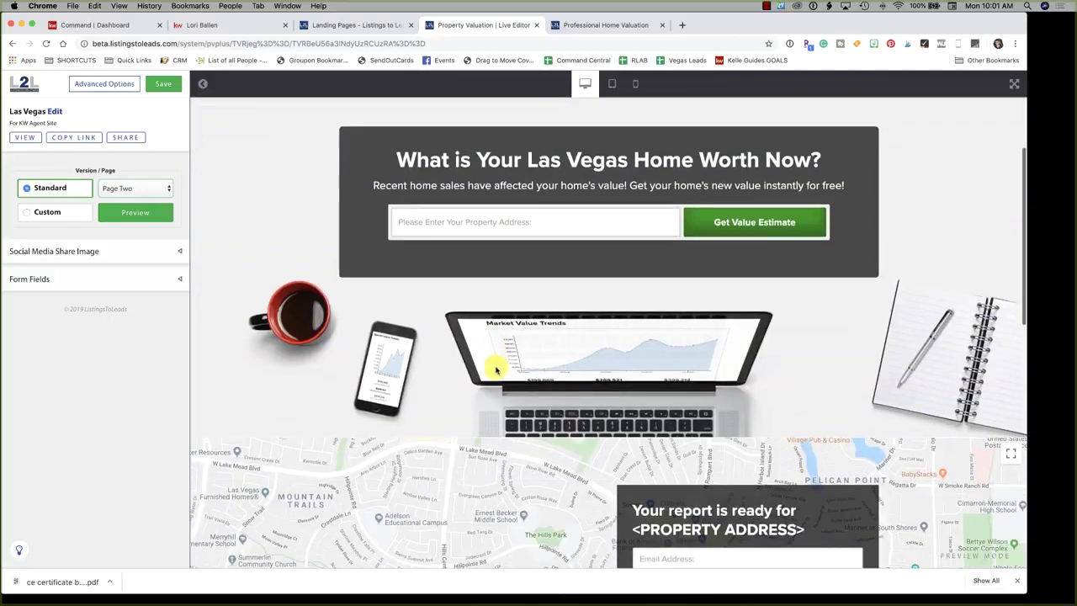
scroll(495, 370, down, 3)
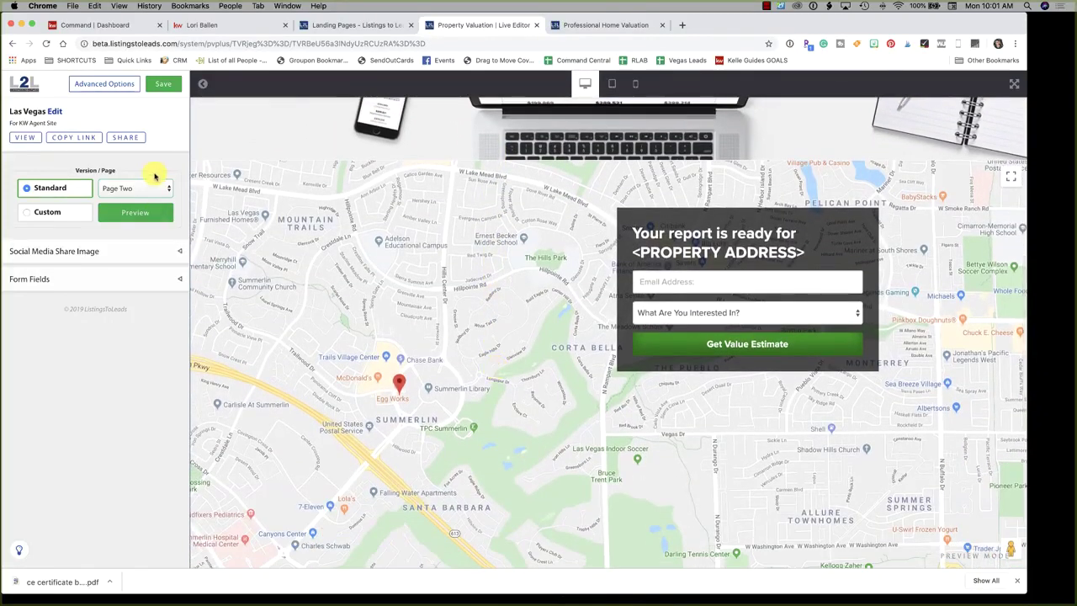
click(120, 186)
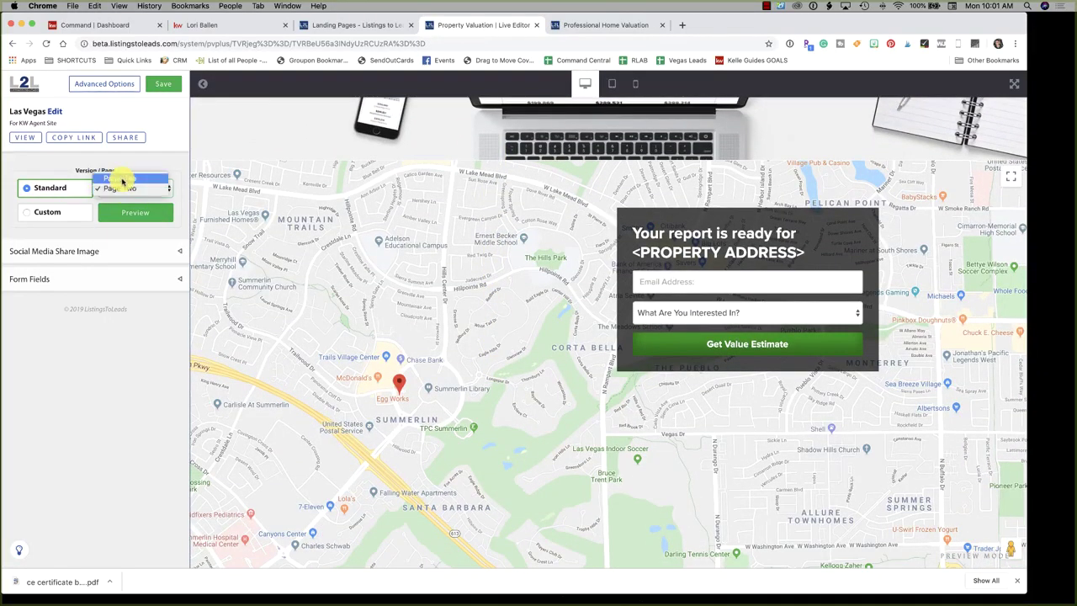
click(110, 175)
click(106, 198)
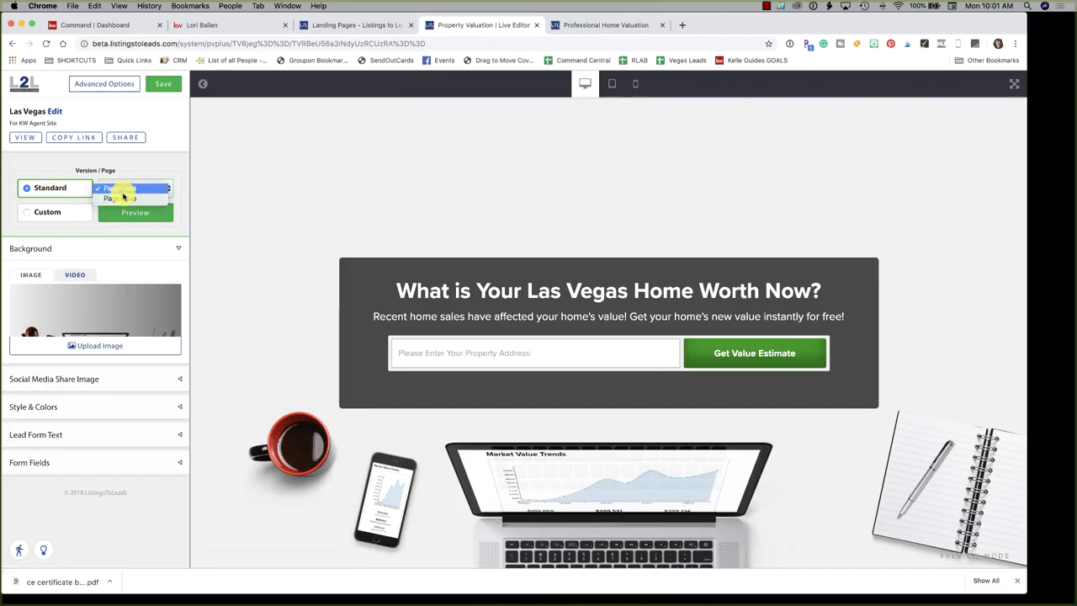
click(139, 218)
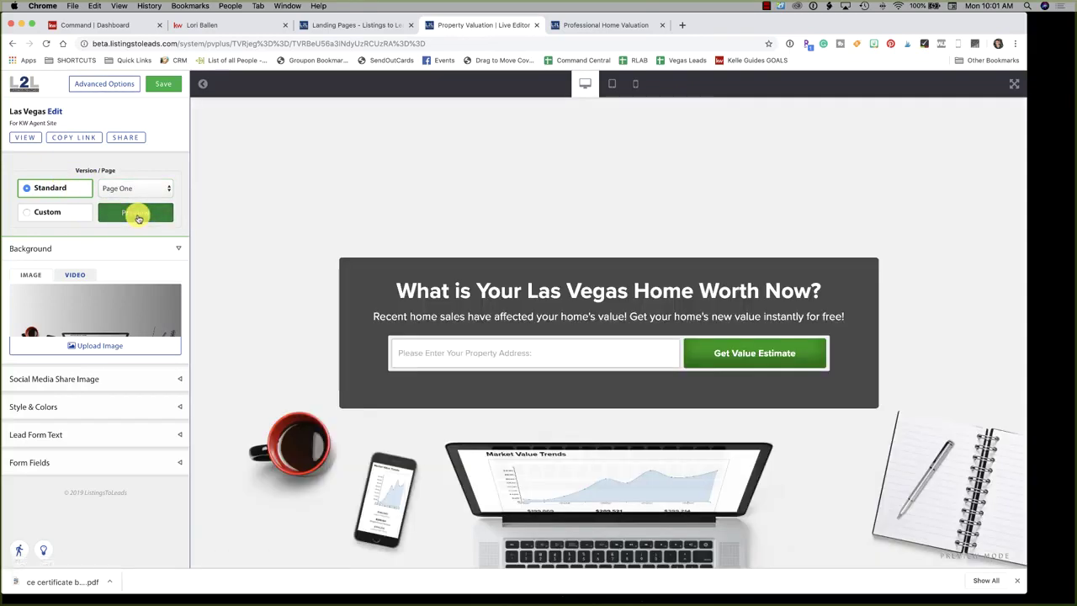
click(126, 189)
click(130, 199)
click(137, 212)
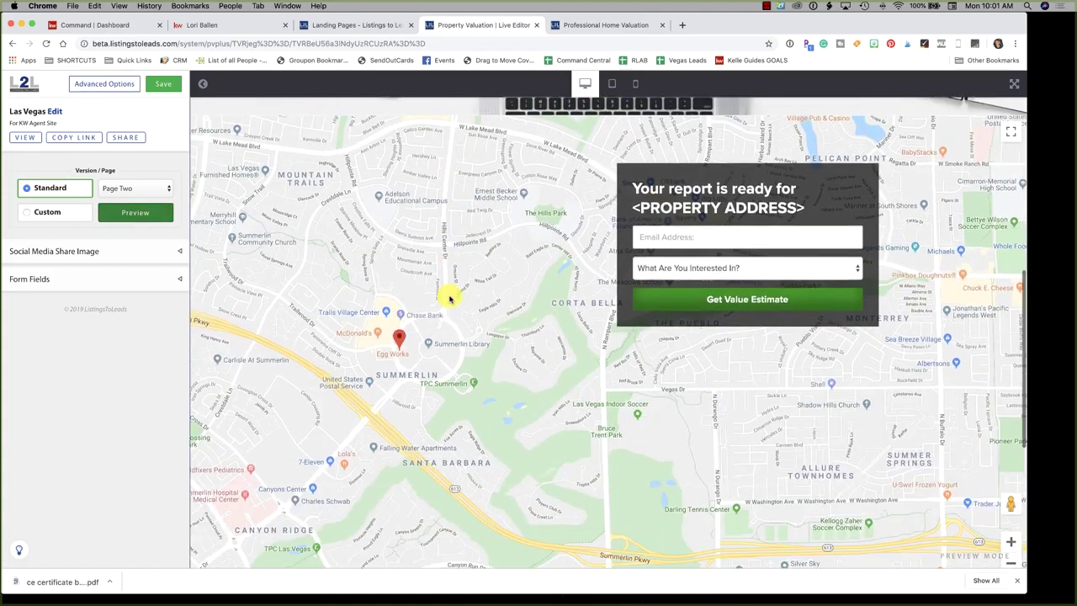
scroll(546, 336, down, 5)
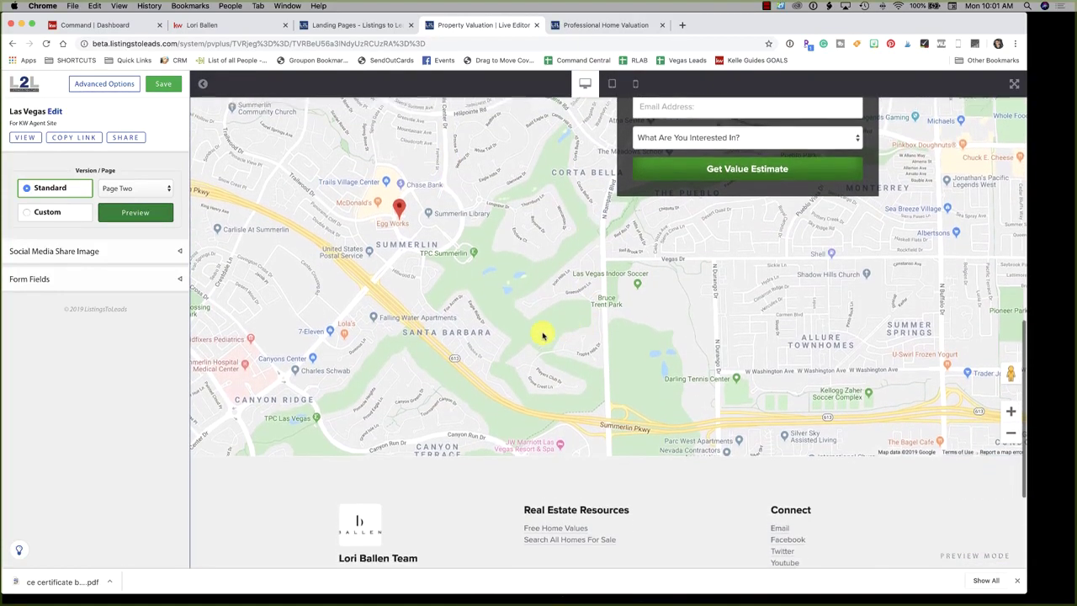
click(101, 189)
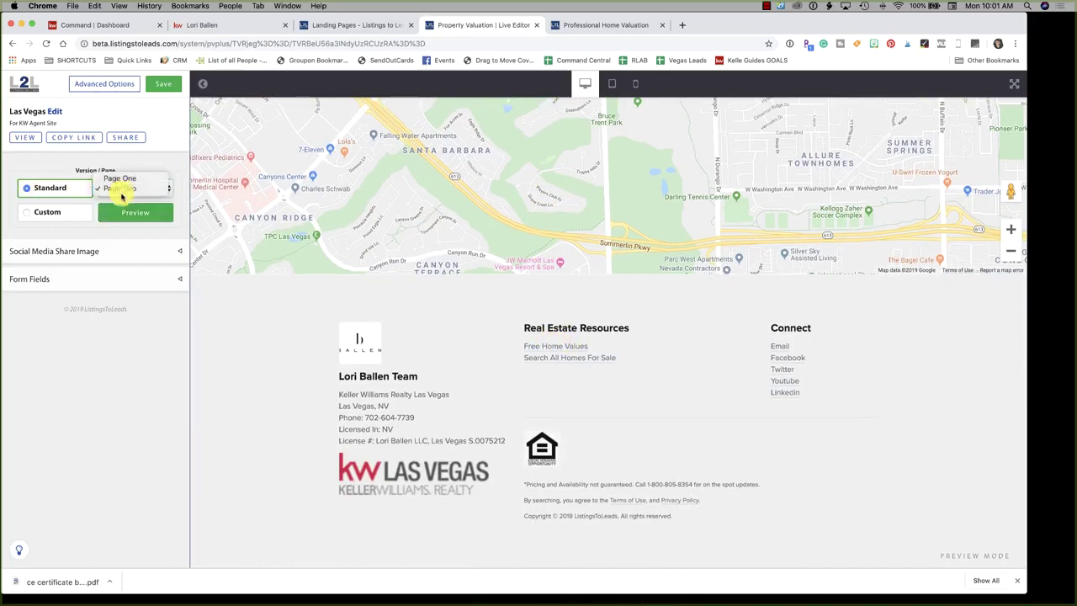
click(118, 178)
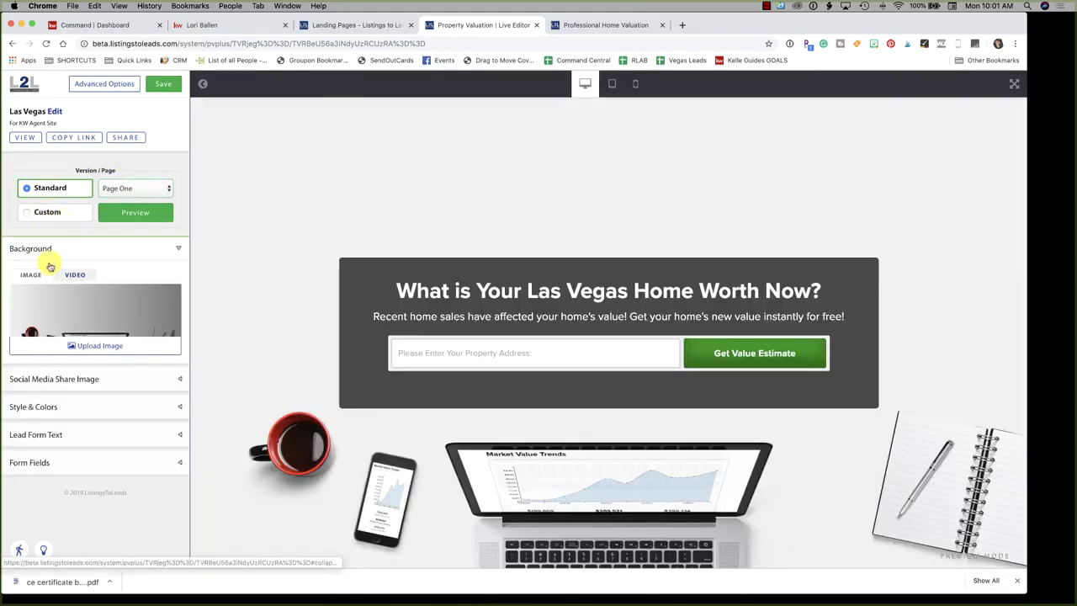
Review Page One's Style & Colors and Lead Form Text settings, including the tagline field.
click(53, 409)
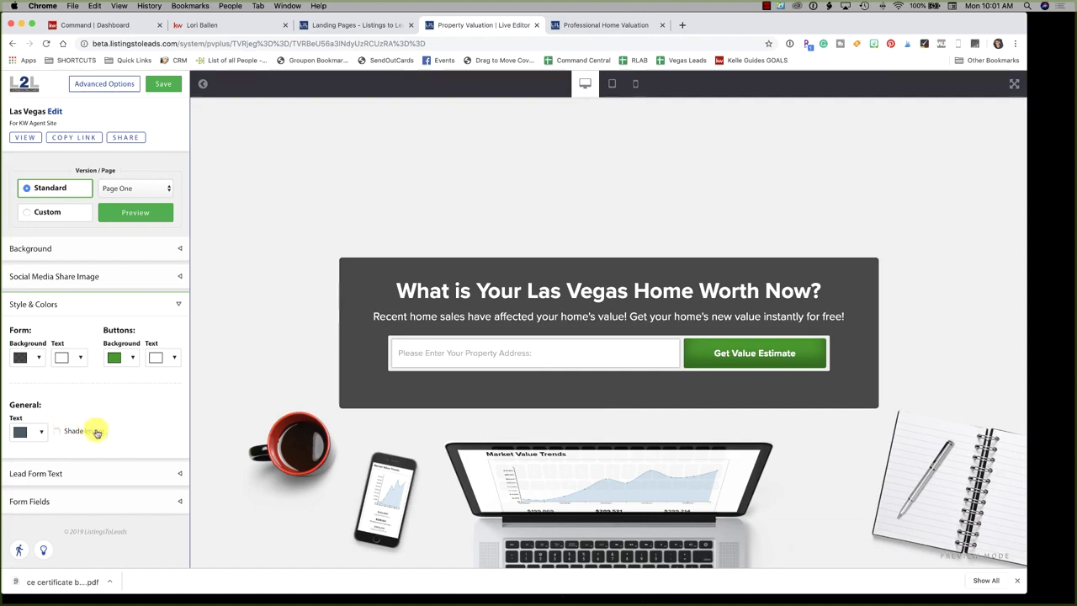
click(134, 473)
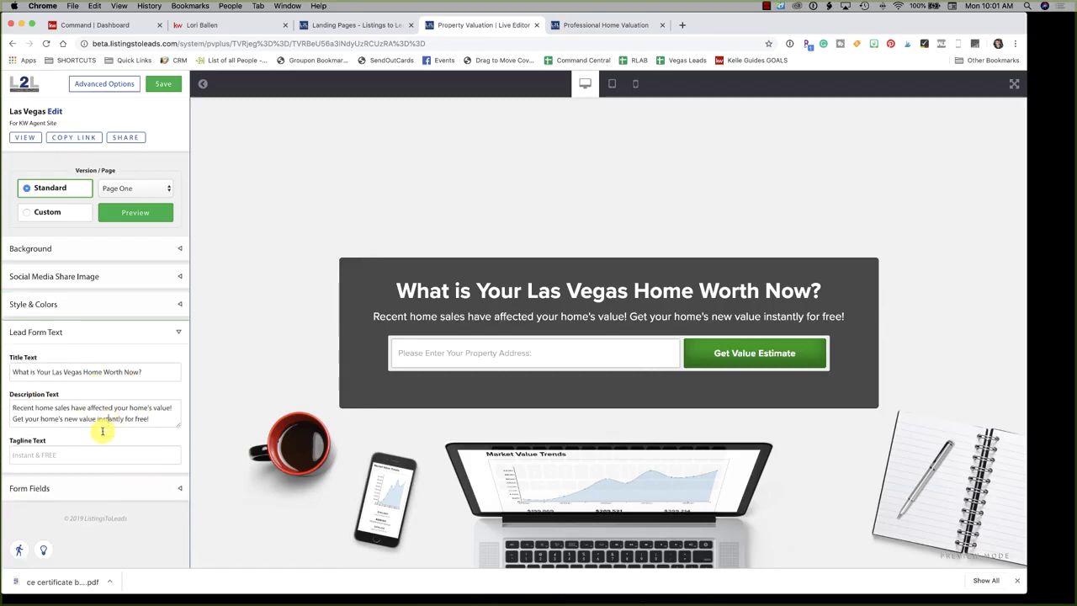
click(95, 454)
Show Page One's Form Fields, with address set to Basic and Unit # hidden.
click(86, 494)
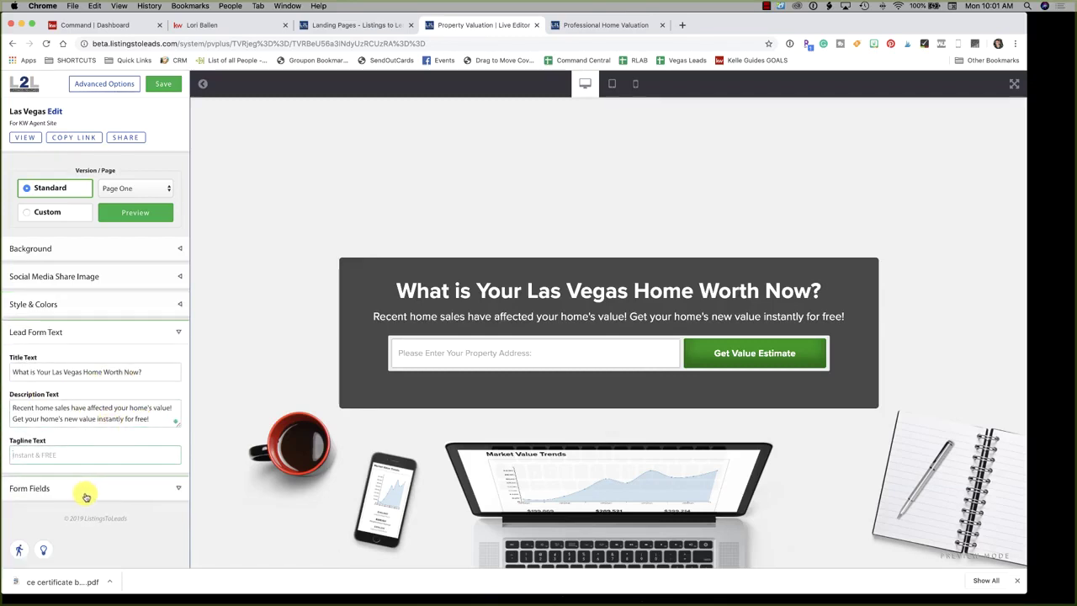
scroll(85, 488, down, 2)
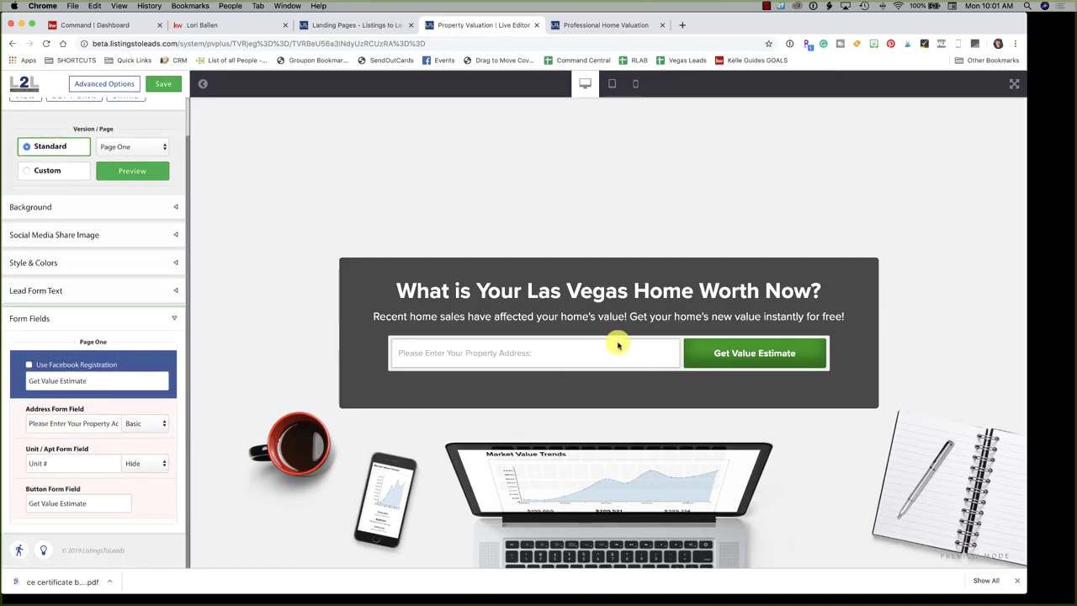
scroll(493, 356, down, 2)
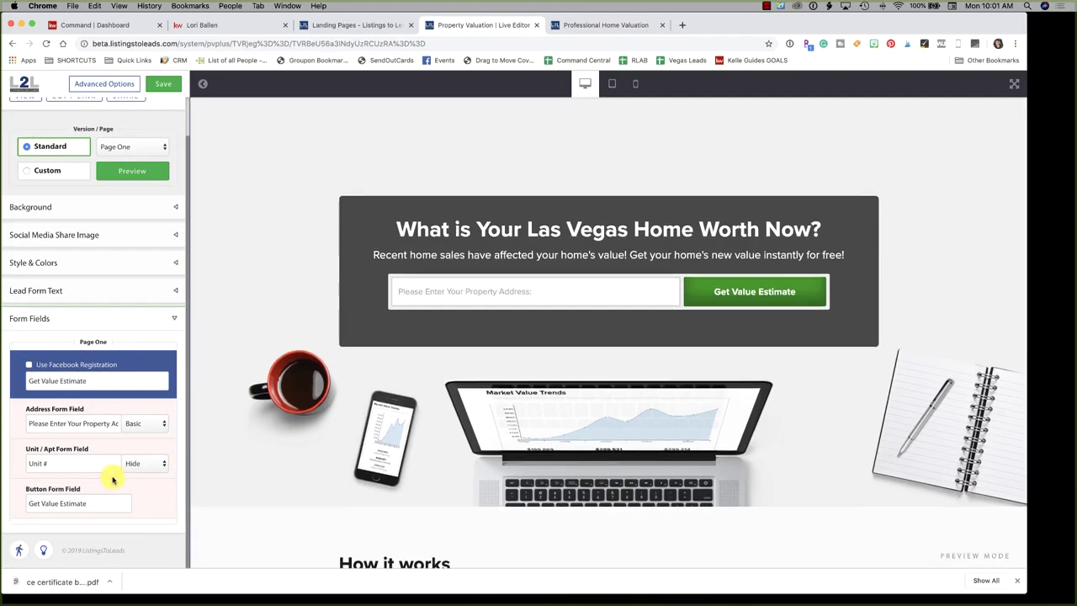
scroll(462, 485, down, 10)
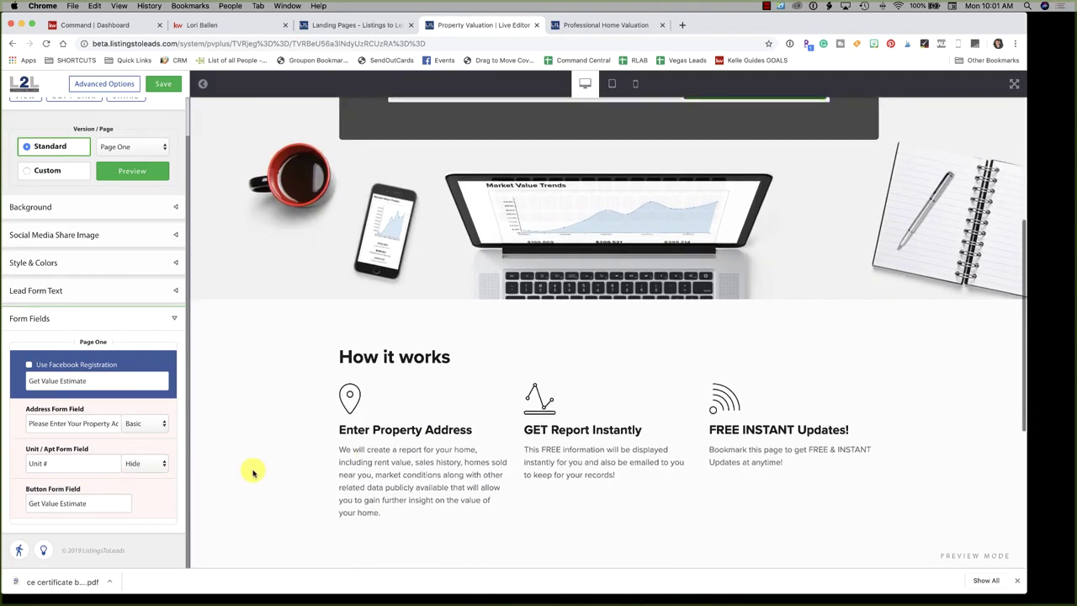
scroll(105, 482, up, 1)
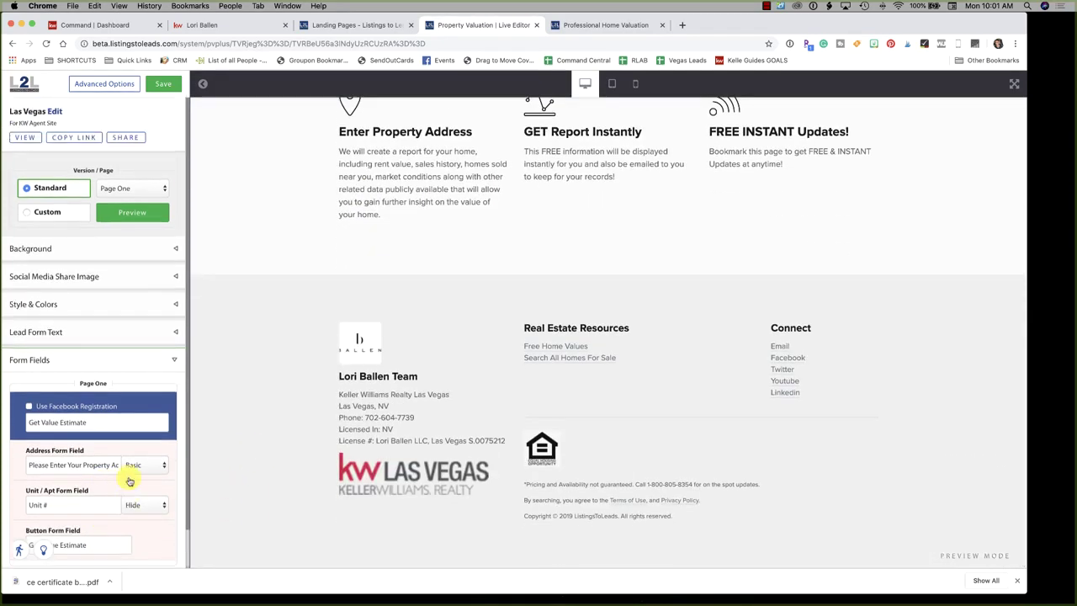
scroll(109, 315, down, 1)
scroll(106, 321, up, 1)
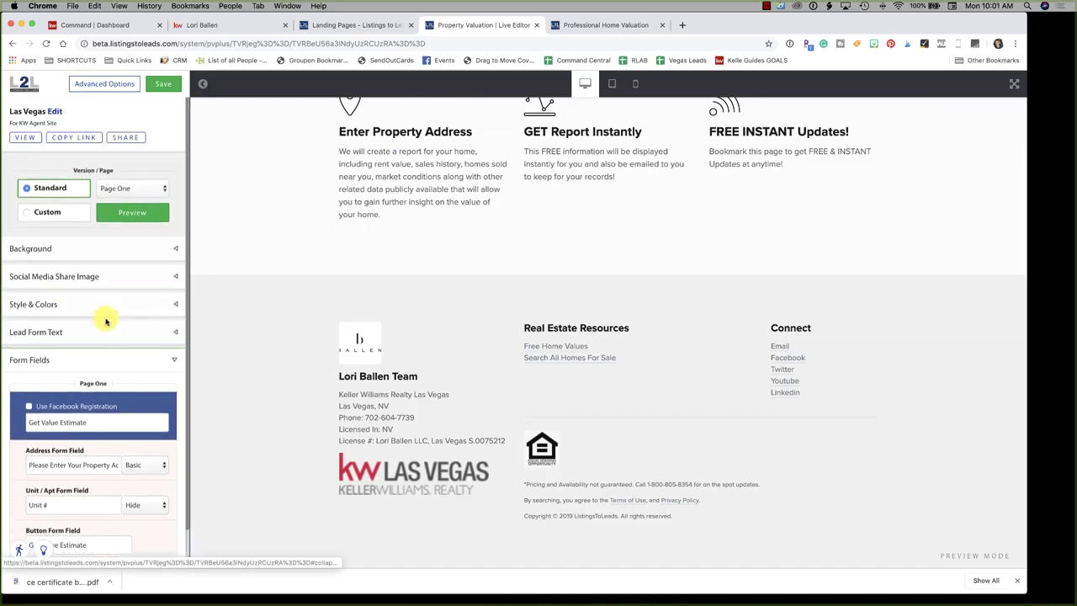
click(118, 188)
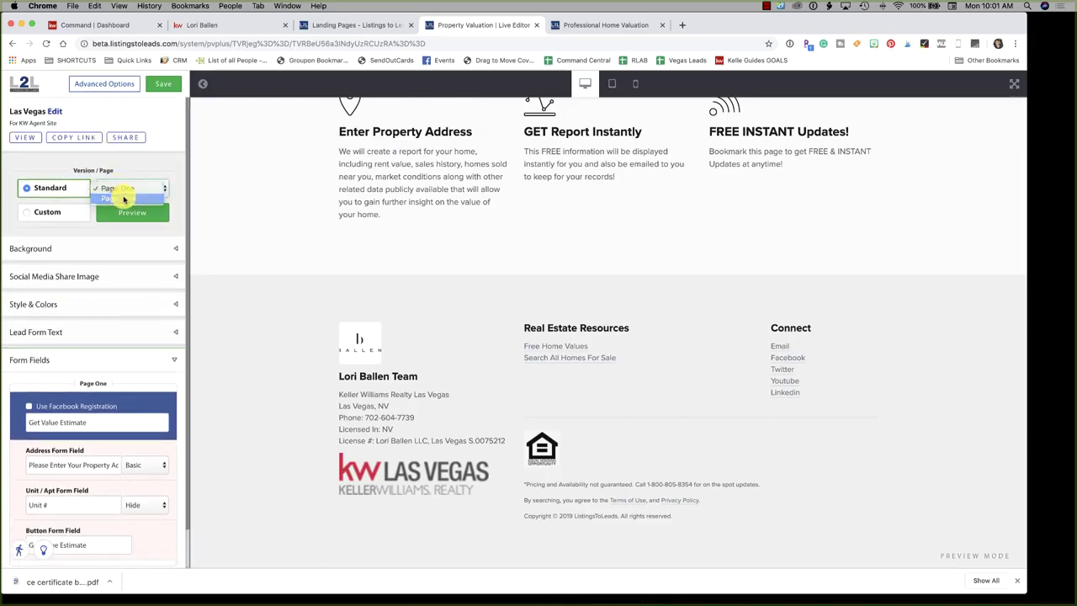
On Page Two, change the Phone form field from Hide to Required.
click(124, 198)
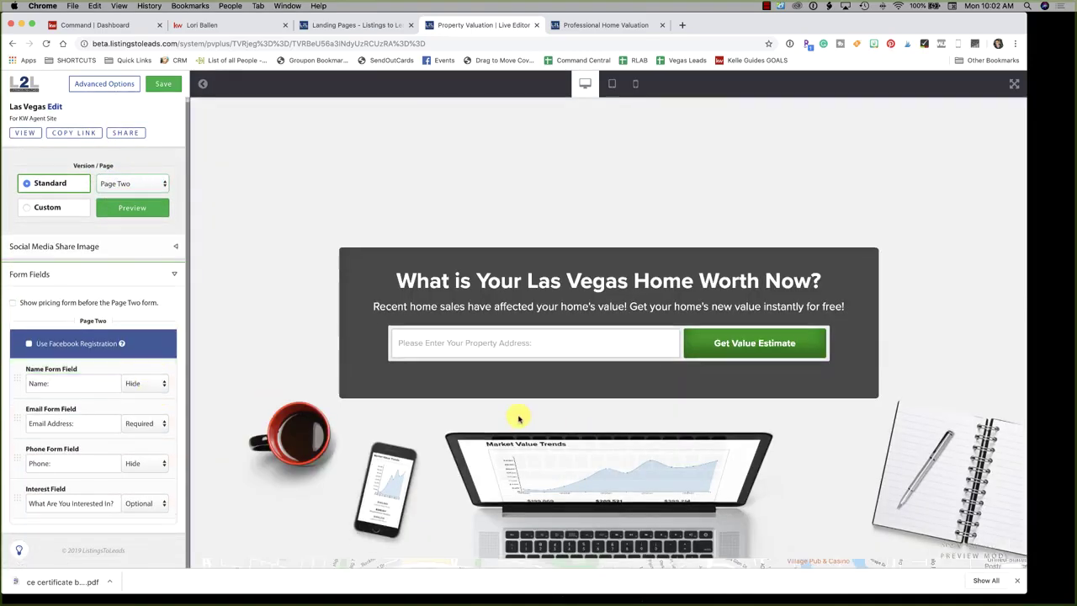
scroll(519, 418, down, 5)
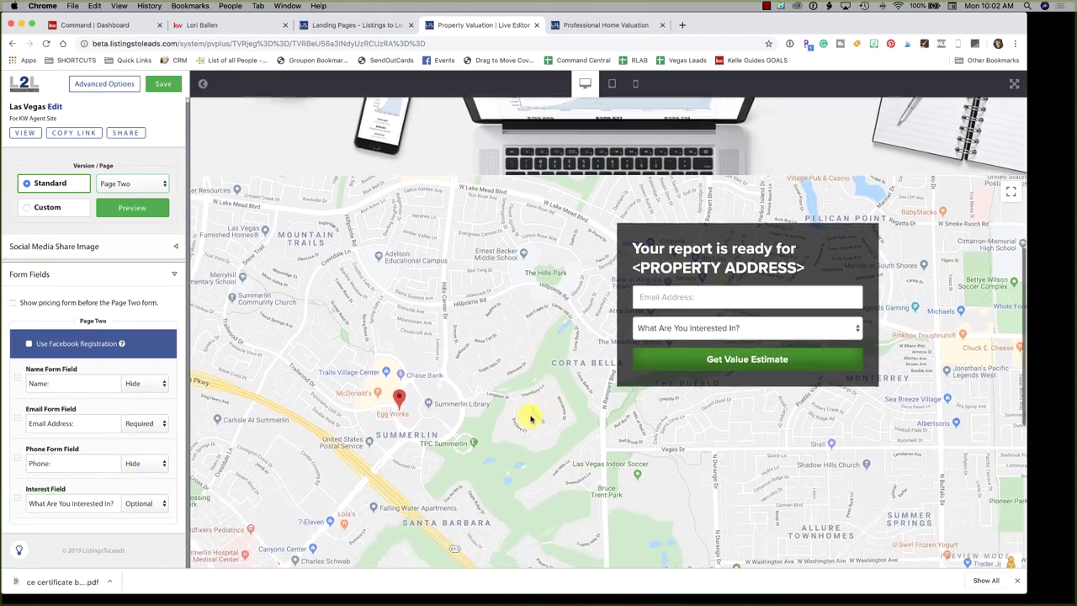
triple_click(40, 464)
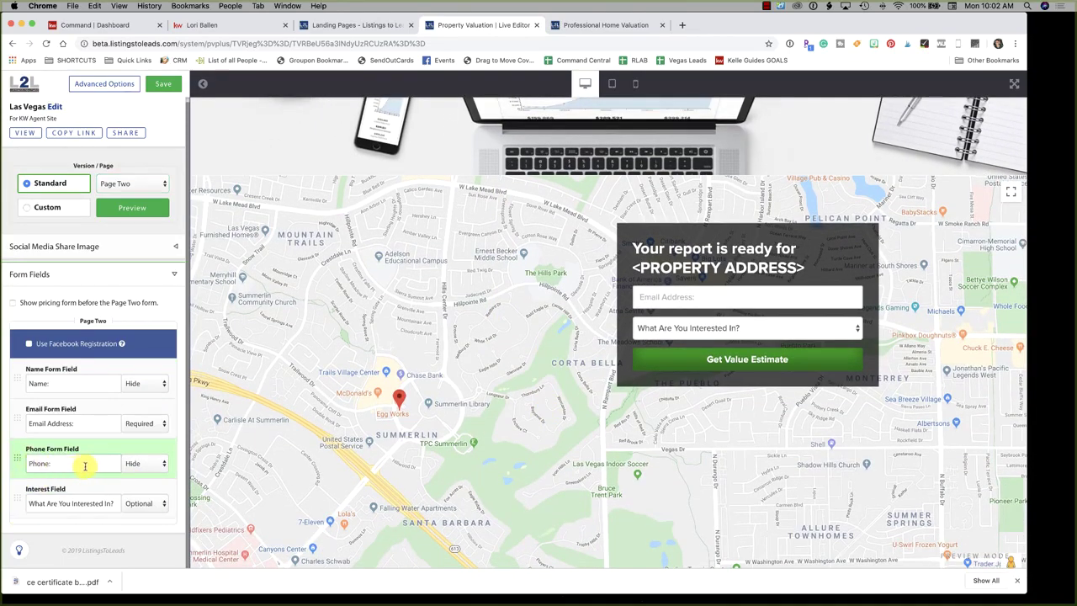
click(140, 464)
click(142, 484)
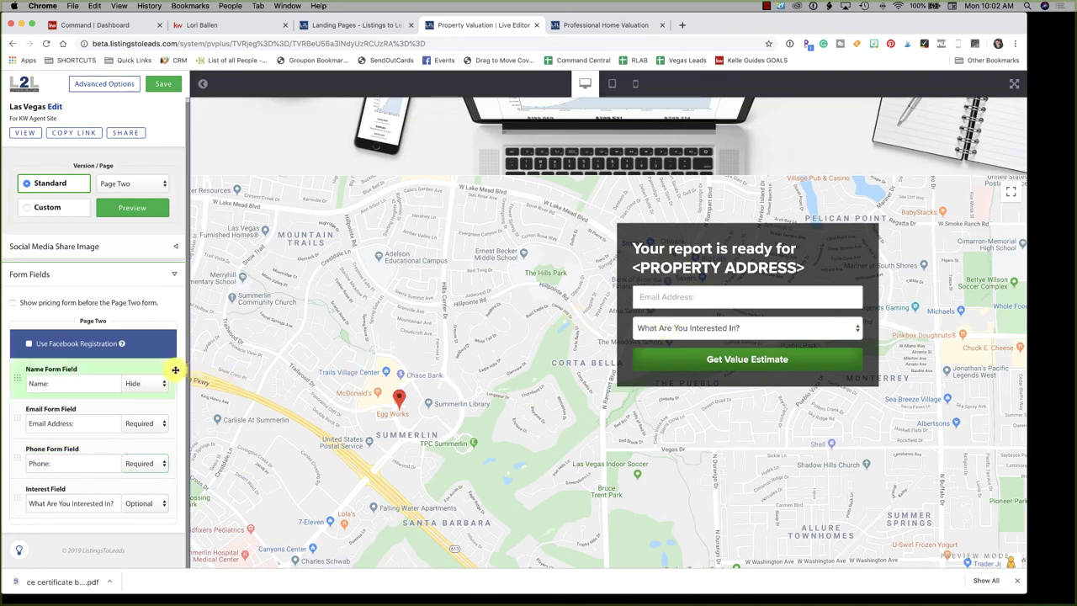
scroll(413, 373, up, 10)
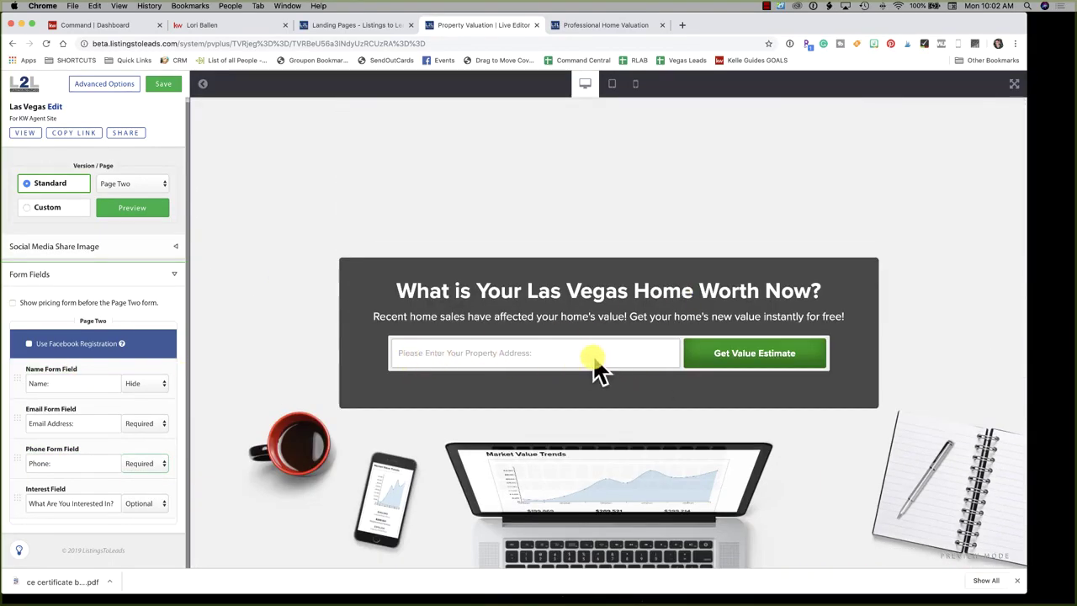
scroll(594, 365, down, 5)
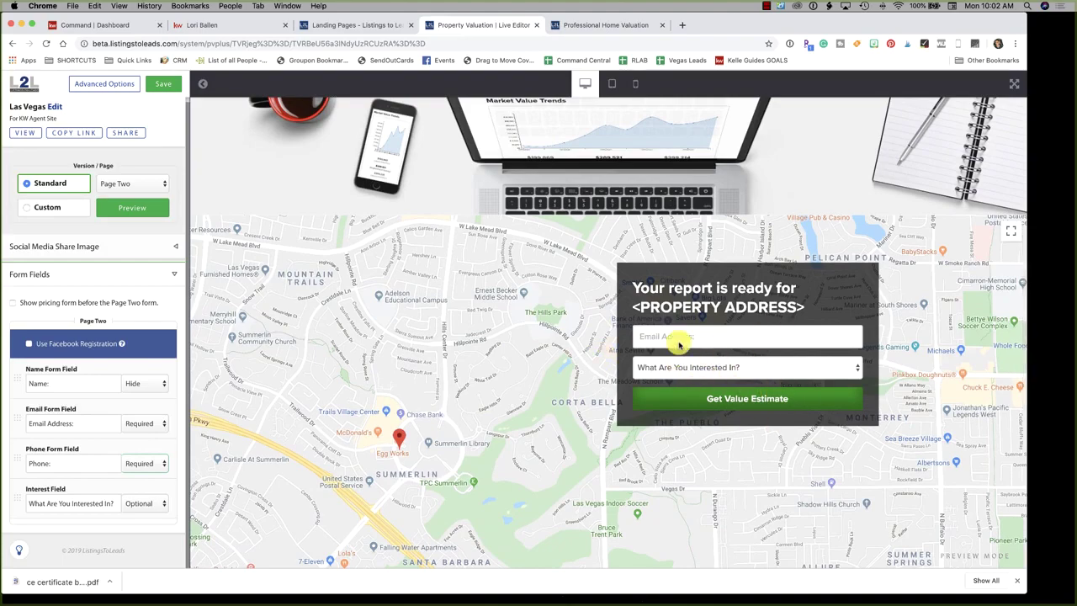
scroll(692, 351, down, 10)
scroll(674, 299, up, 15)
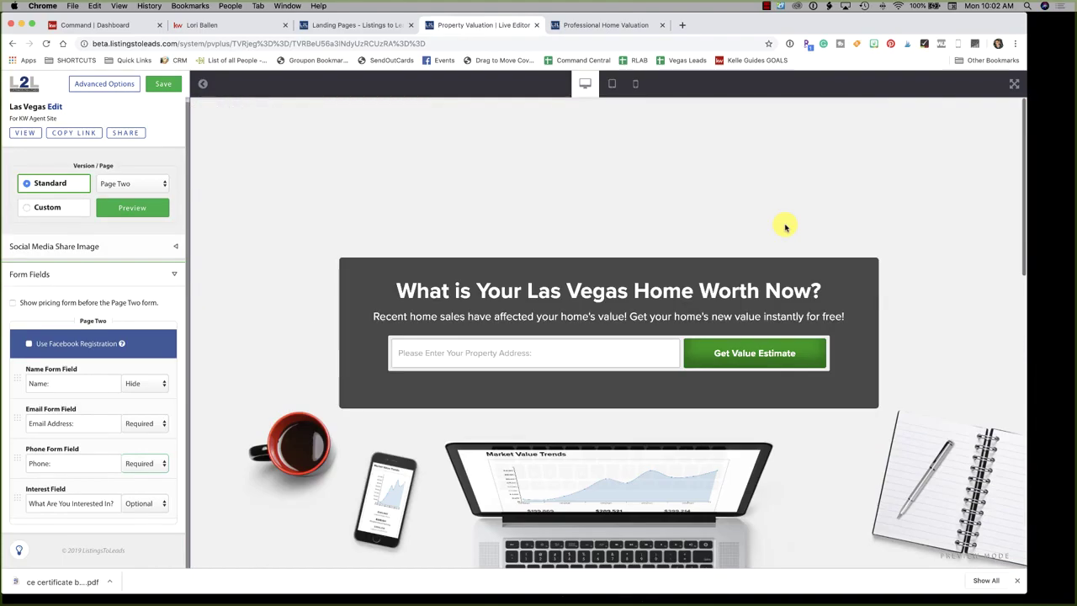
scroll(774, 319, down, 6)
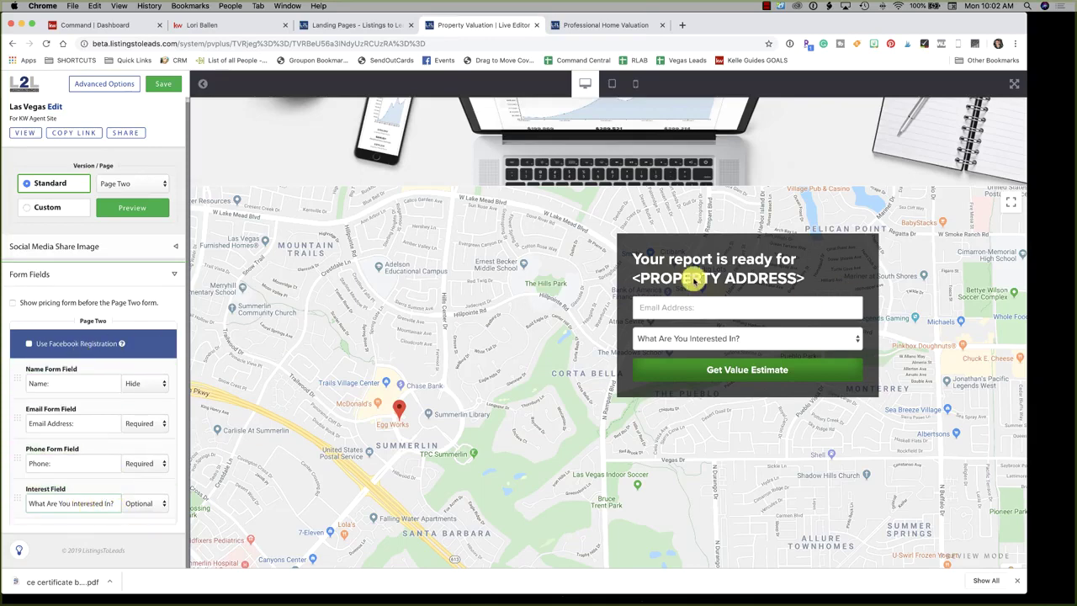
scroll(680, 250, up, 5)
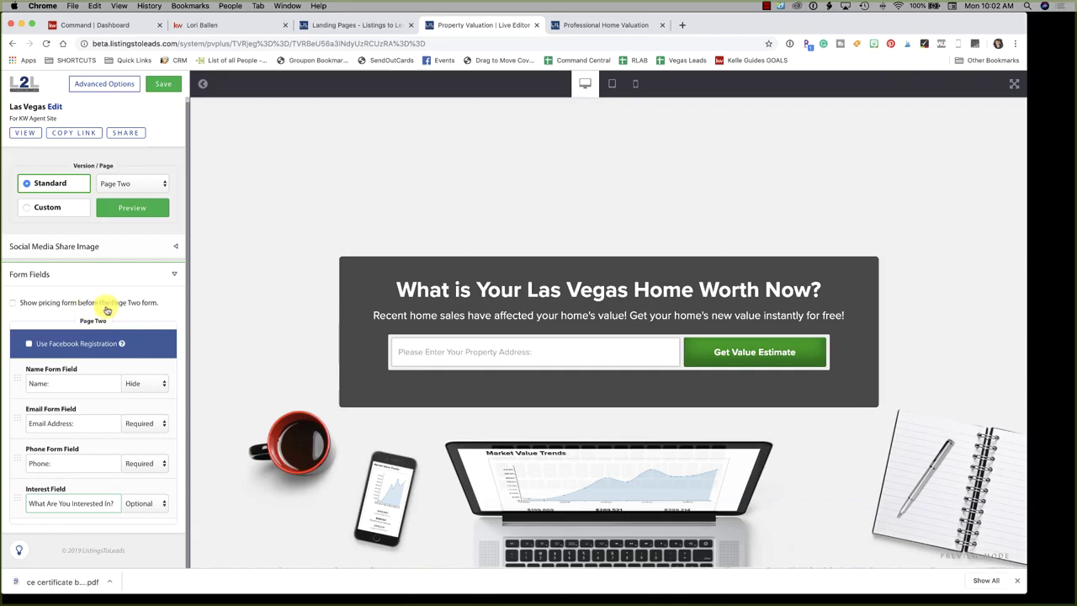
Check 'Show pricing form before the Page Two form', review the pricing step, then uncheck it.
click(13, 303)
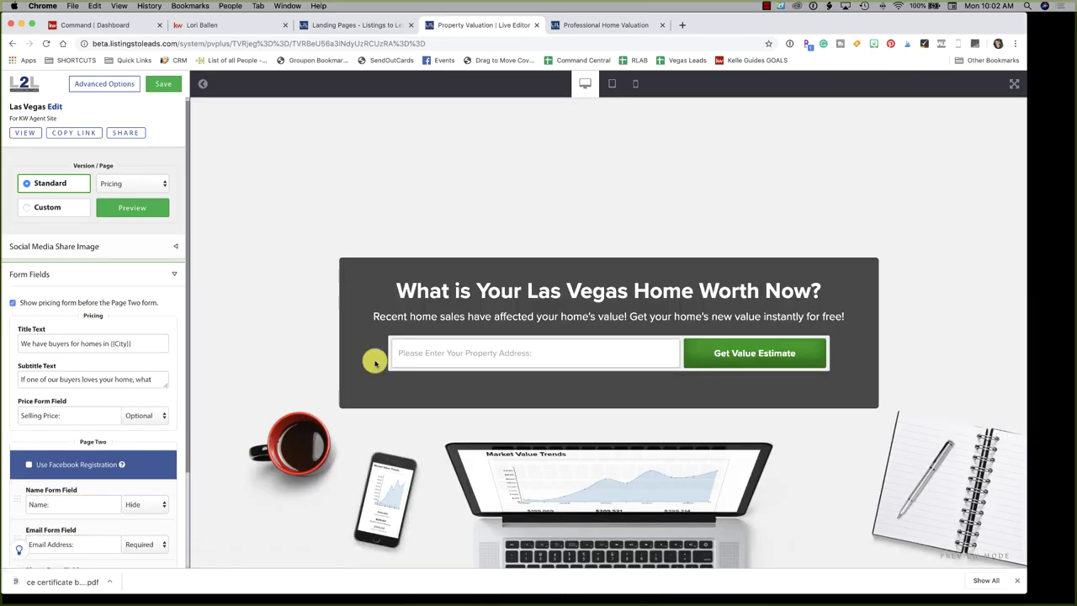
scroll(395, 361, down, 4)
scroll(417, 370, down, 3)
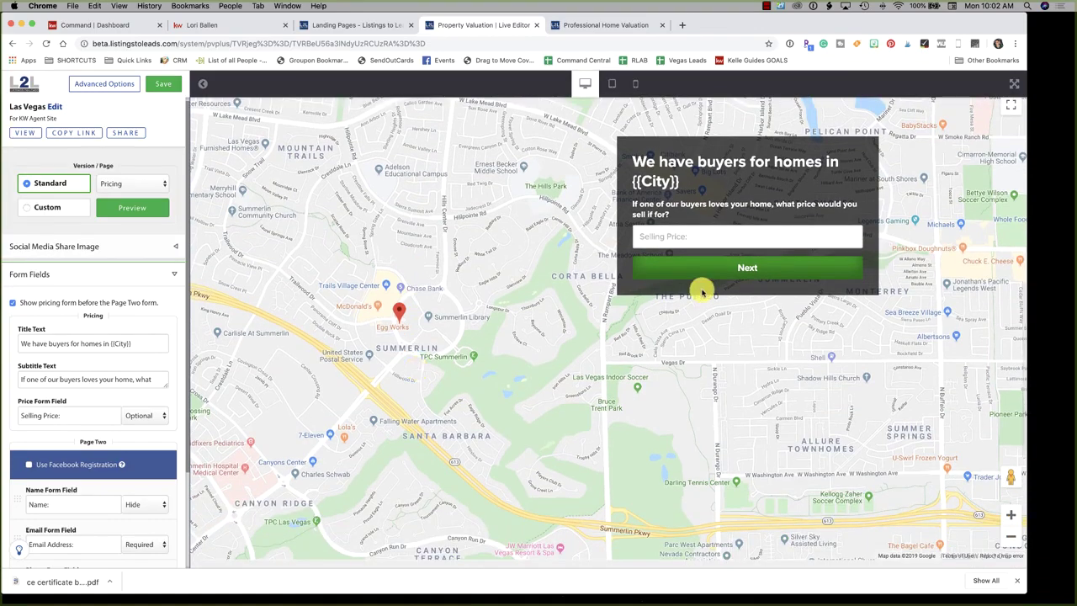
scroll(741, 245, down, 5)
scroll(79, 217, up, 1)
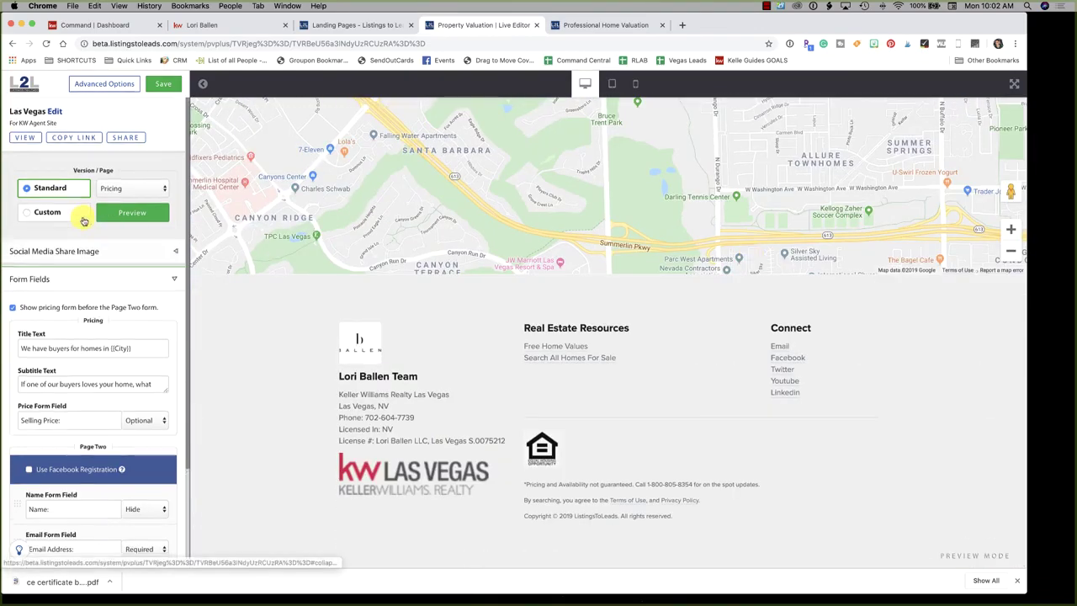
click(13, 307)
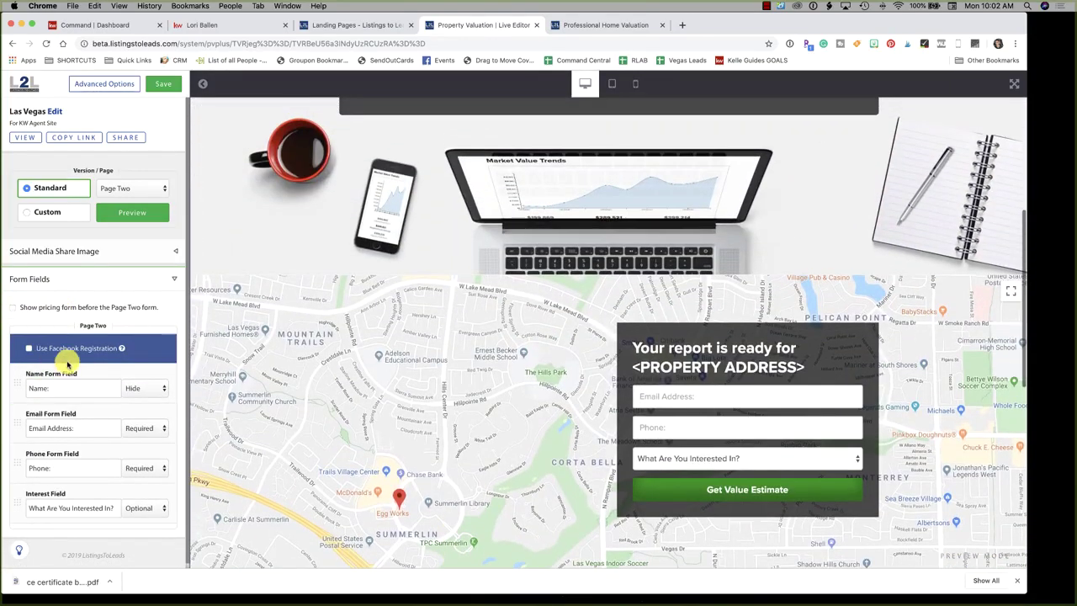
mouse_move(122, 348)
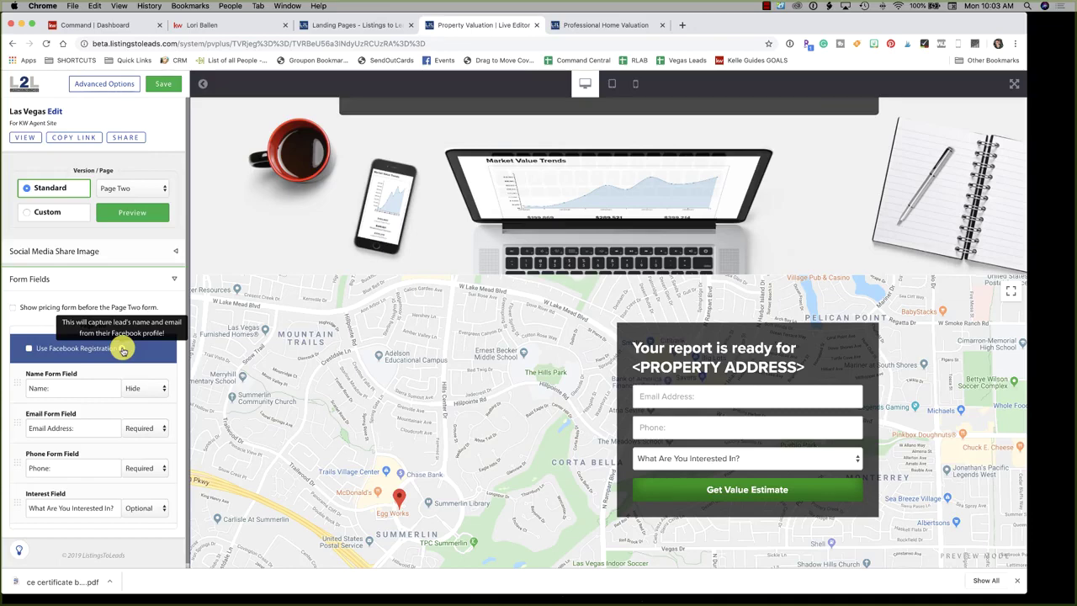
scroll(92, 353, down, 1)
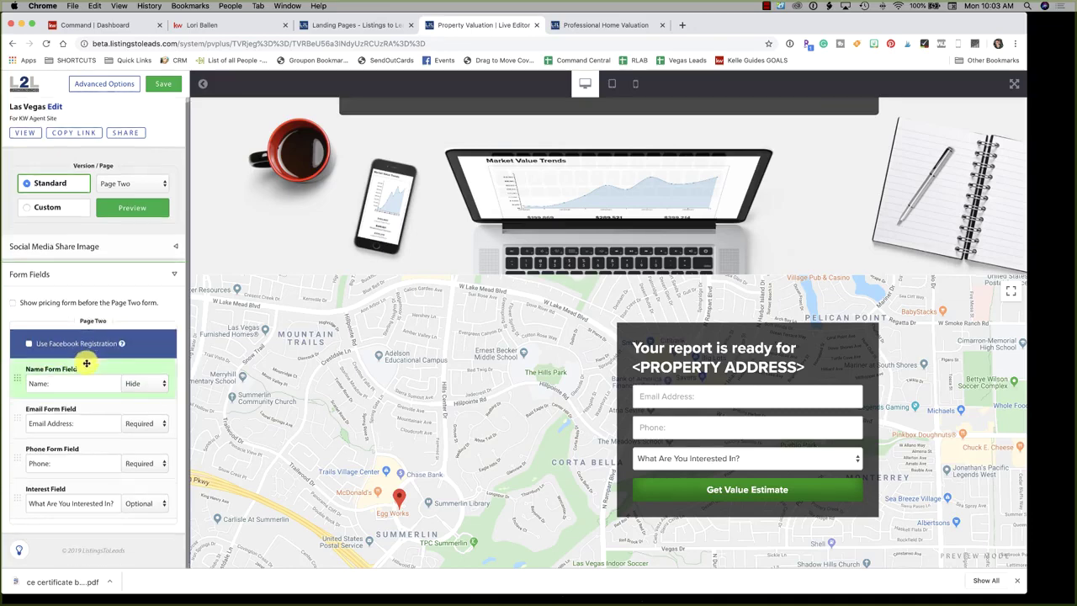
scroll(111, 467, up, 1)
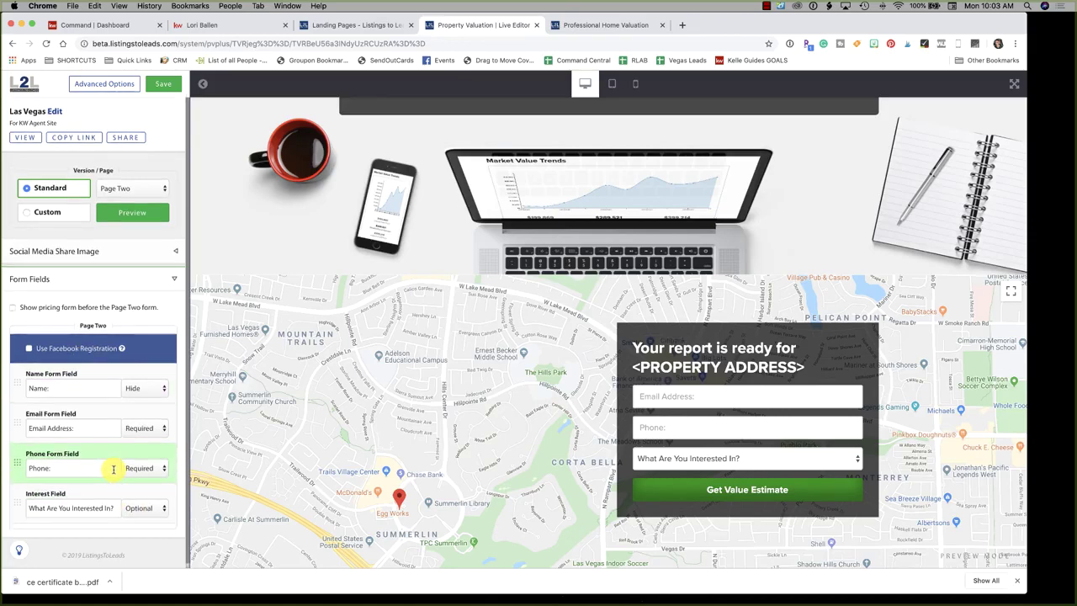
Preview the valuation page at tablet and mobile widths.
click(612, 83)
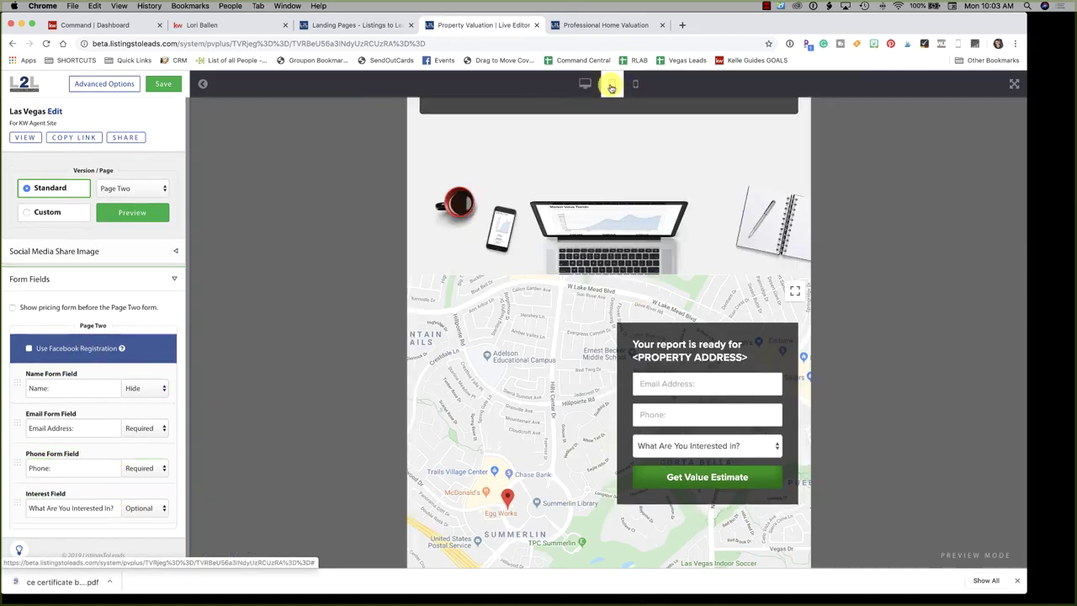
scroll(597, 205, up, 3)
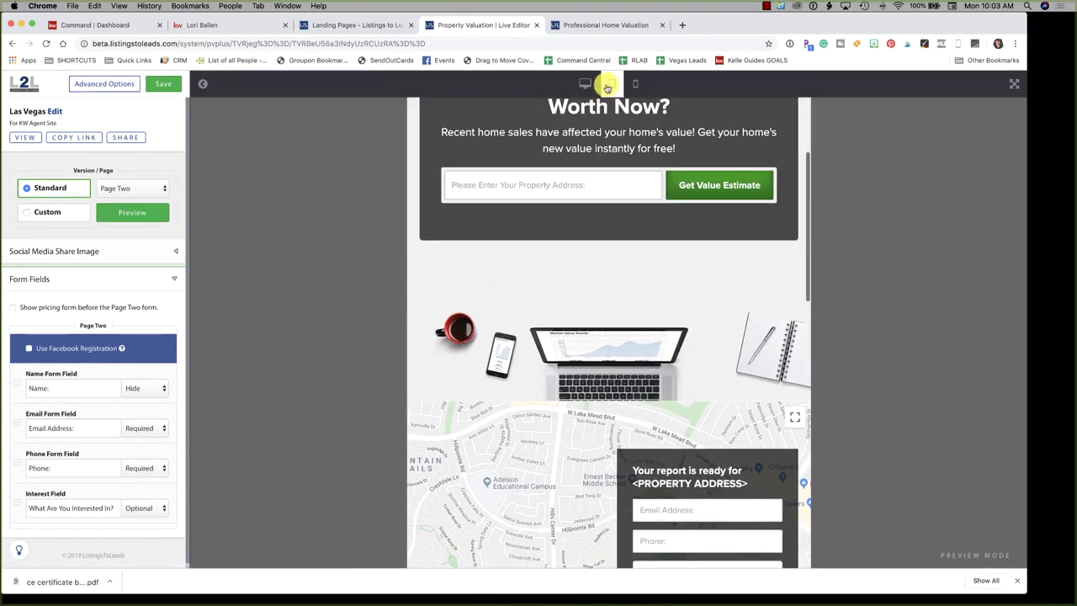
click(640, 84)
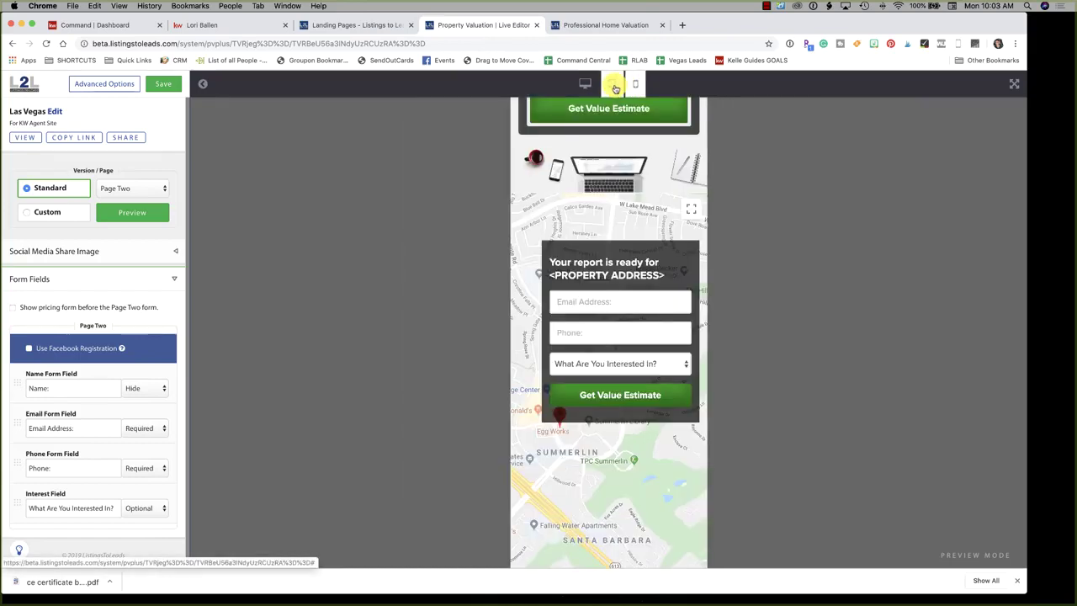
click(611, 84)
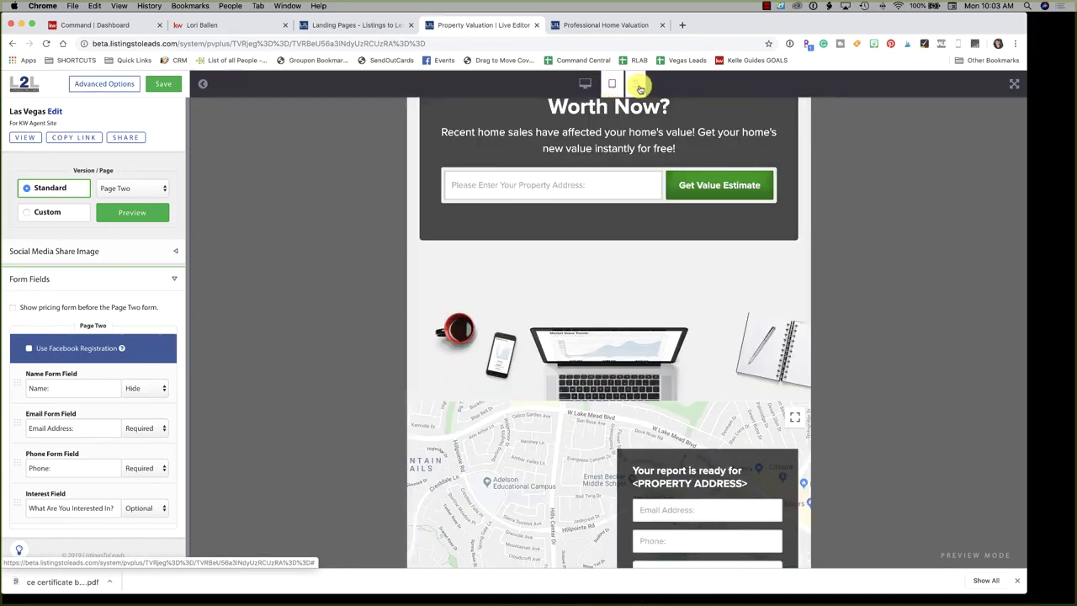
click(637, 84)
scroll(691, 286, down, 3)
scroll(691, 286, up, 5)
scroll(690, 279, down, 10)
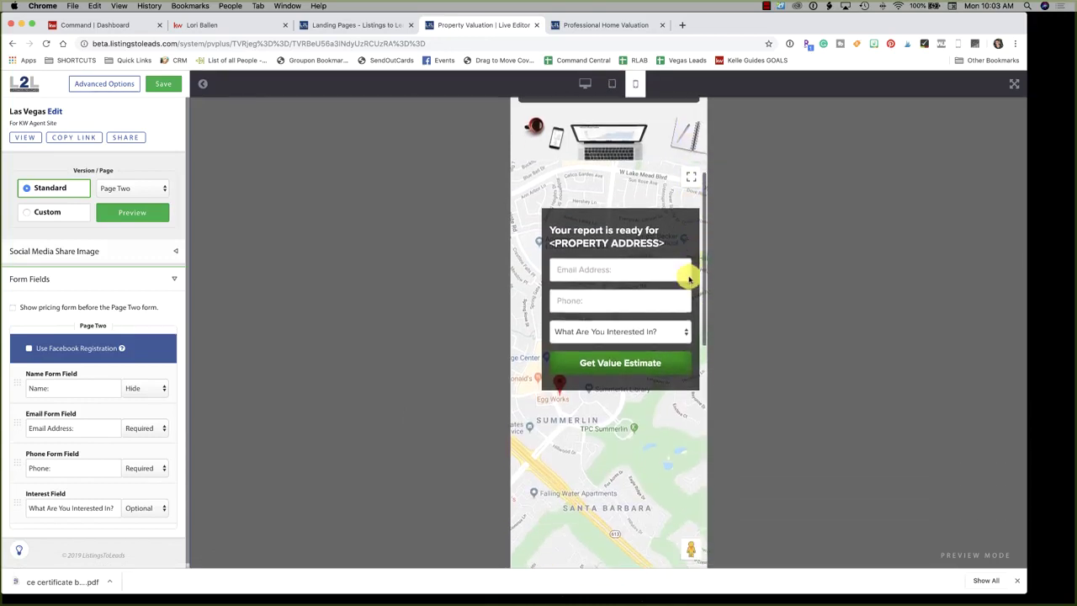
scroll(692, 280, up, 10)
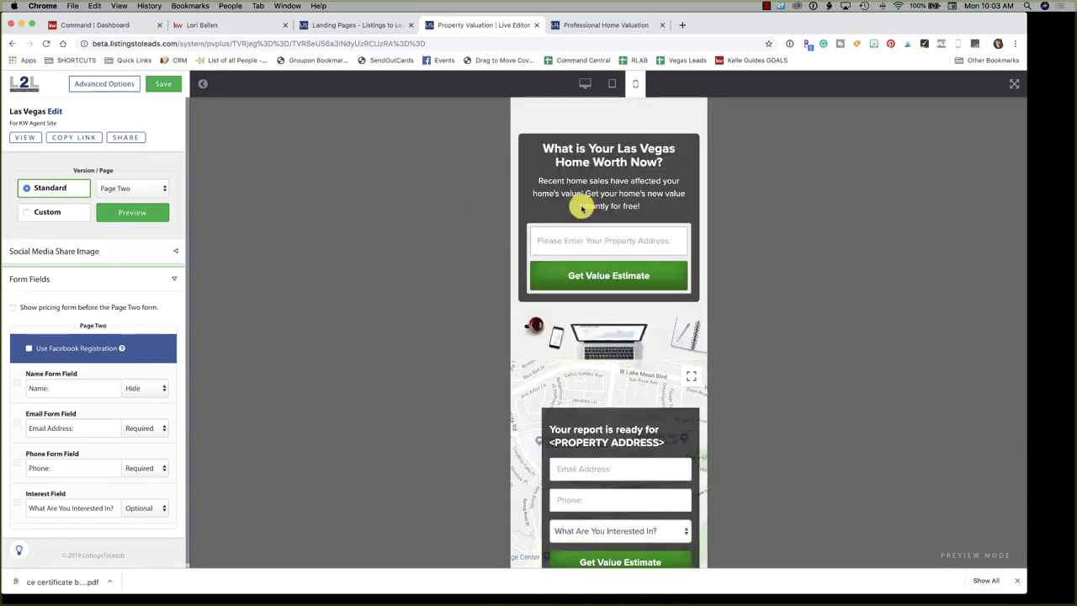
On Page One, expand Lead Form Text and glance at the social media share image settings.
click(116, 188)
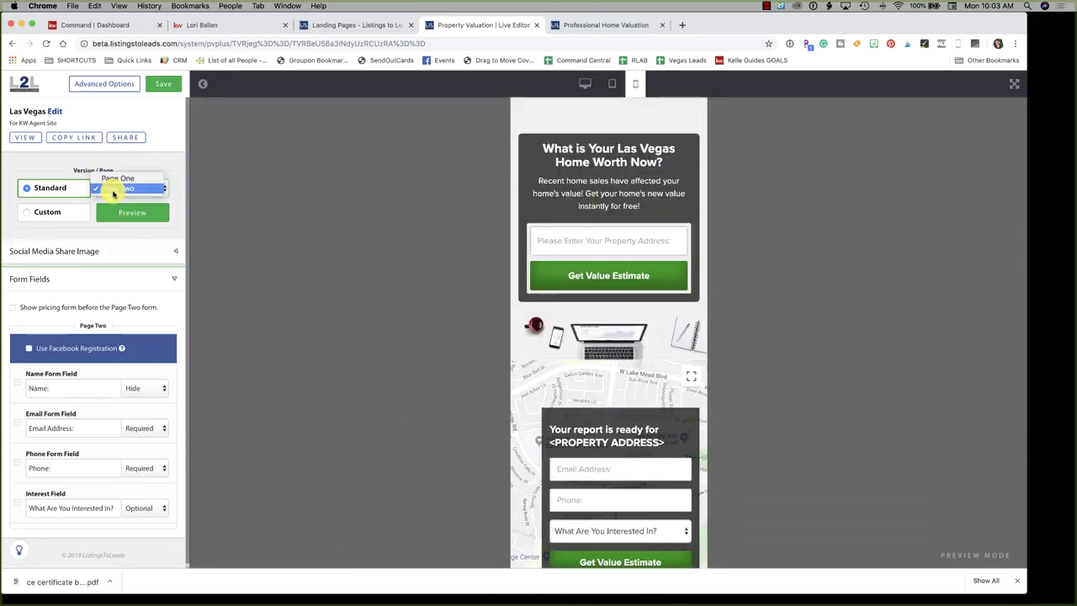
click(118, 178)
scroll(551, 320, down, 4)
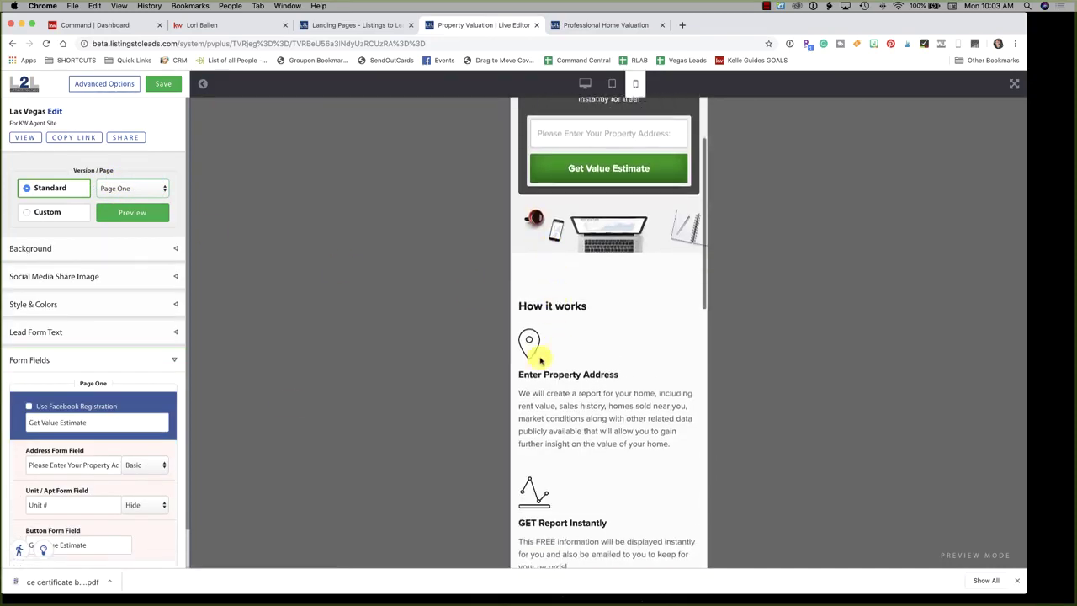
scroll(76, 401, down, 1)
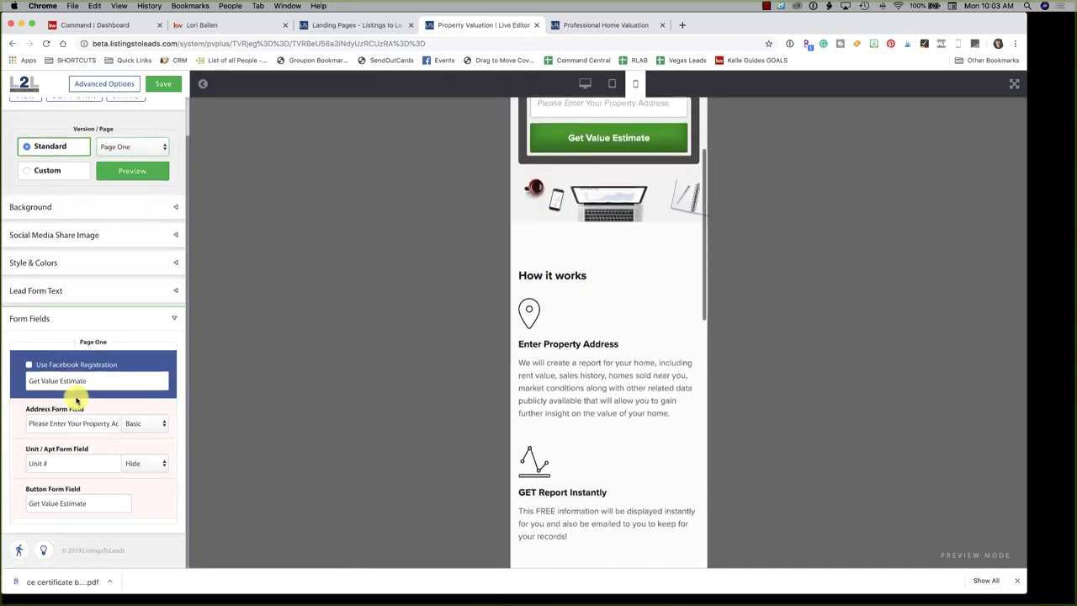
click(71, 292)
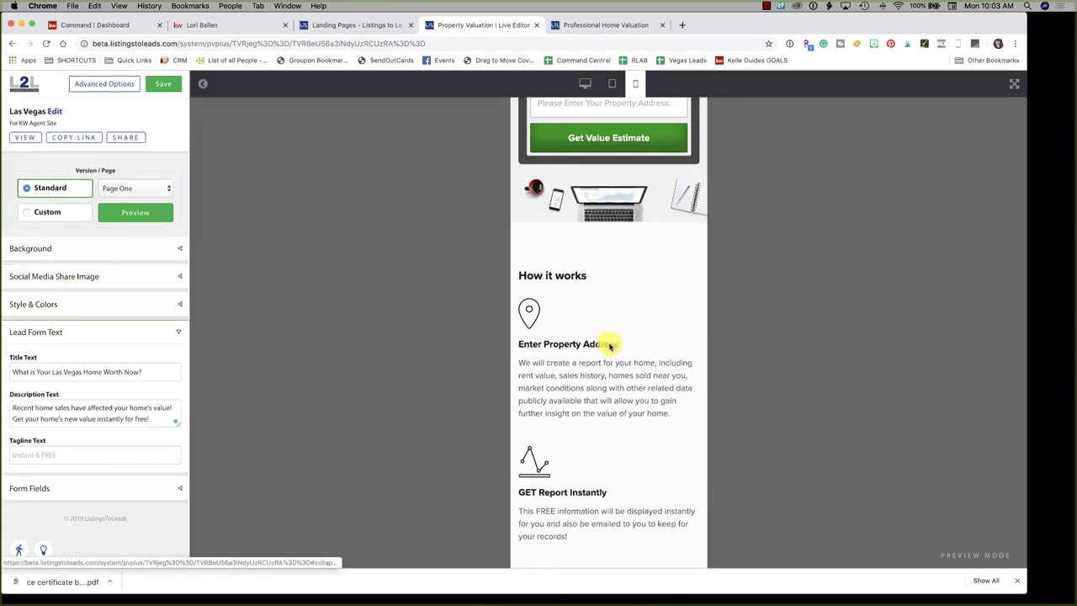
scroll(608, 349, down, 2)
scroll(609, 349, down, 5)
scroll(608, 351, up, 10)
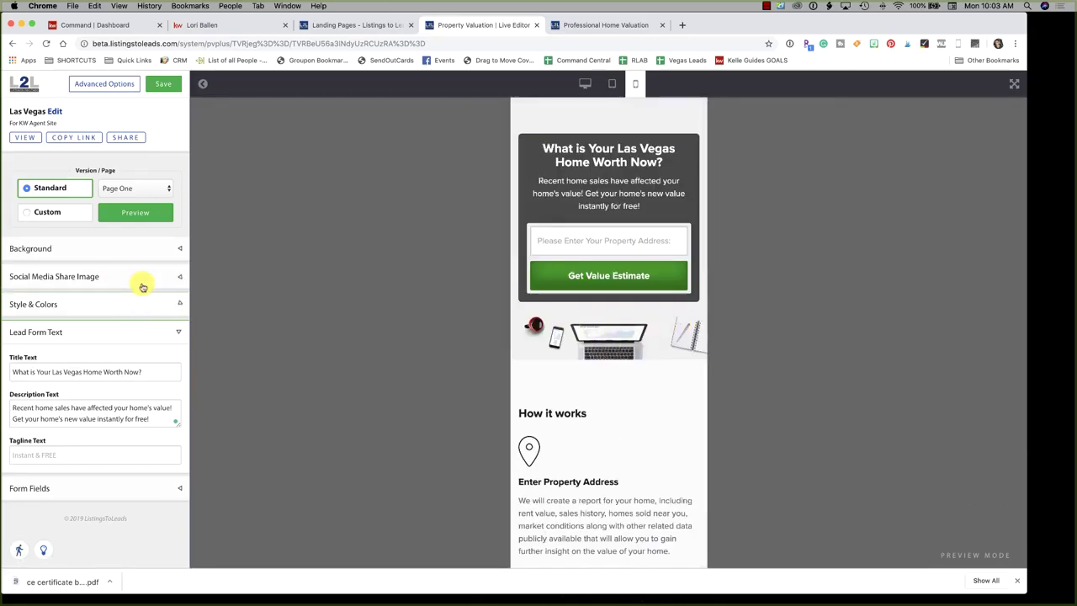
click(113, 272)
click(87, 271)
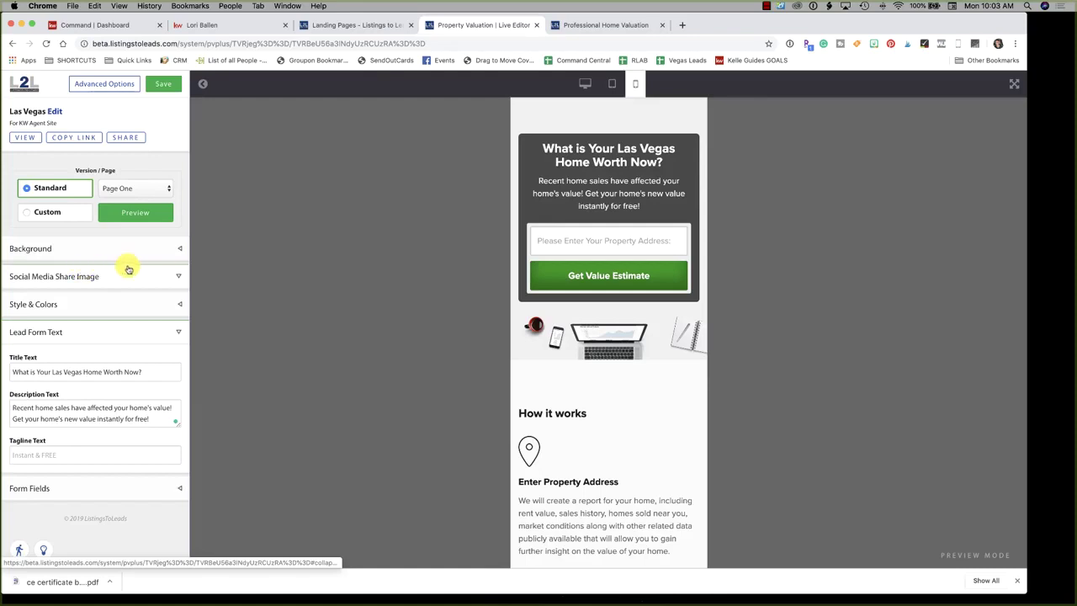
click(129, 271)
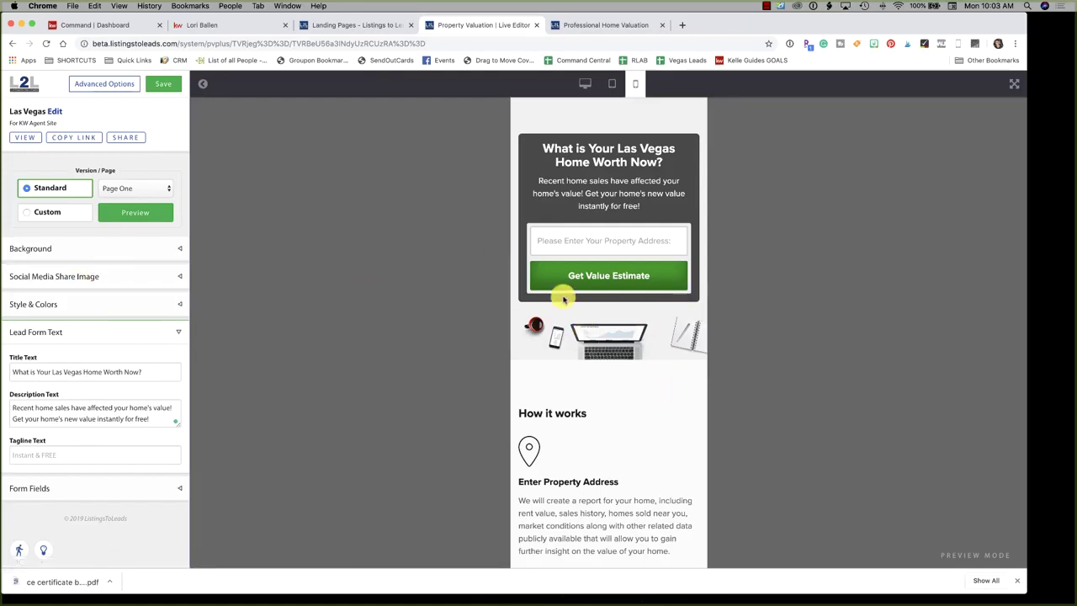
Switch the editor to Page Two, then back to Page One.
click(133, 188)
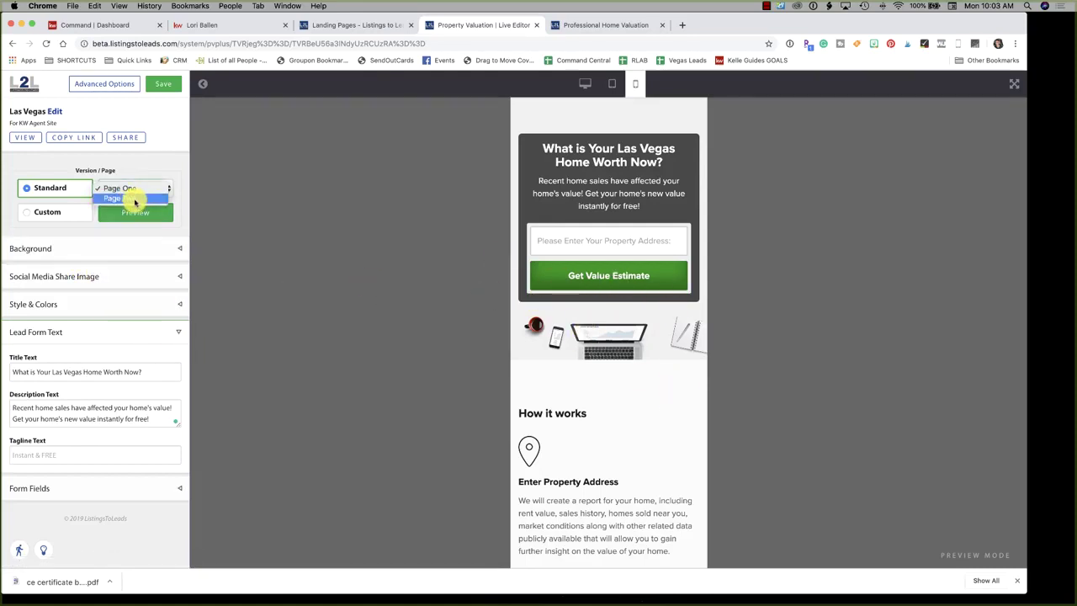
click(135, 198)
scroll(648, 345, down, 5)
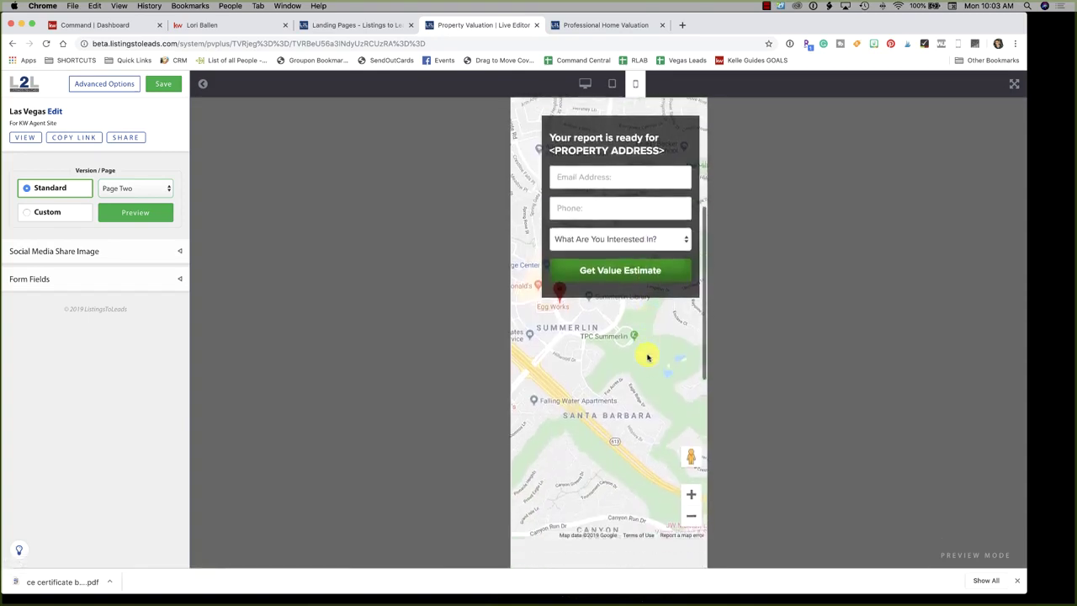
scroll(648, 357, up, 5)
click(128, 188)
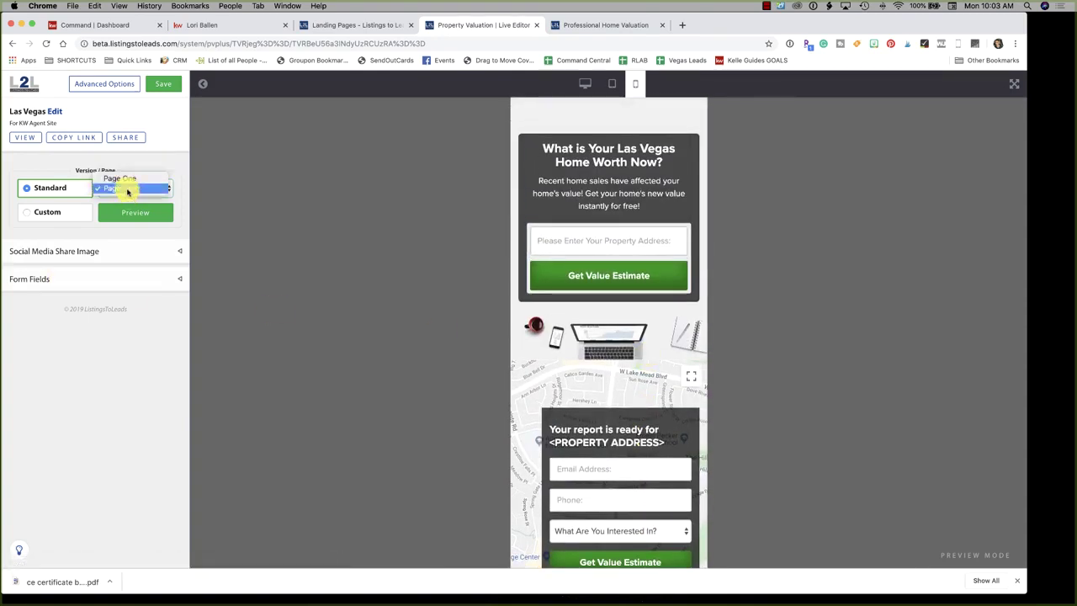
click(123, 178)
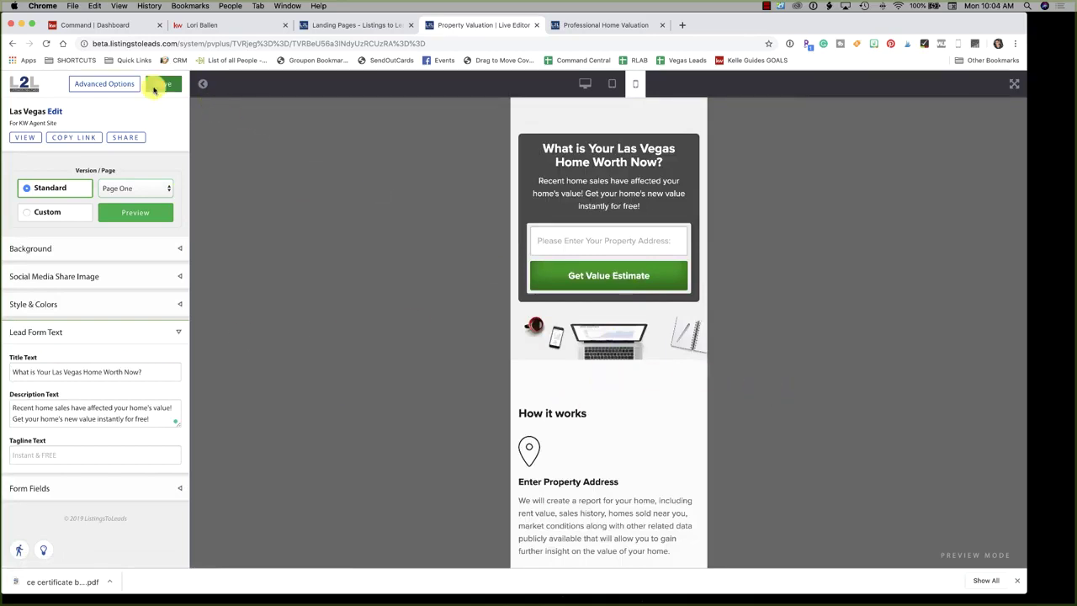
Save the valuation page and tick 'Use open format for phone numbers' in Advanced Options.
click(160, 87)
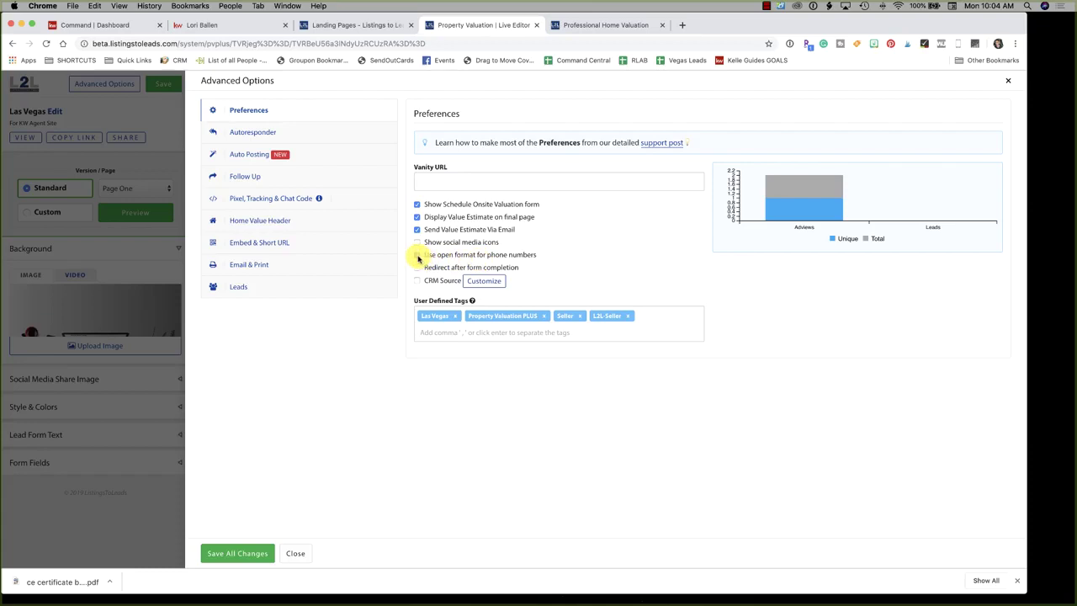
click(417, 255)
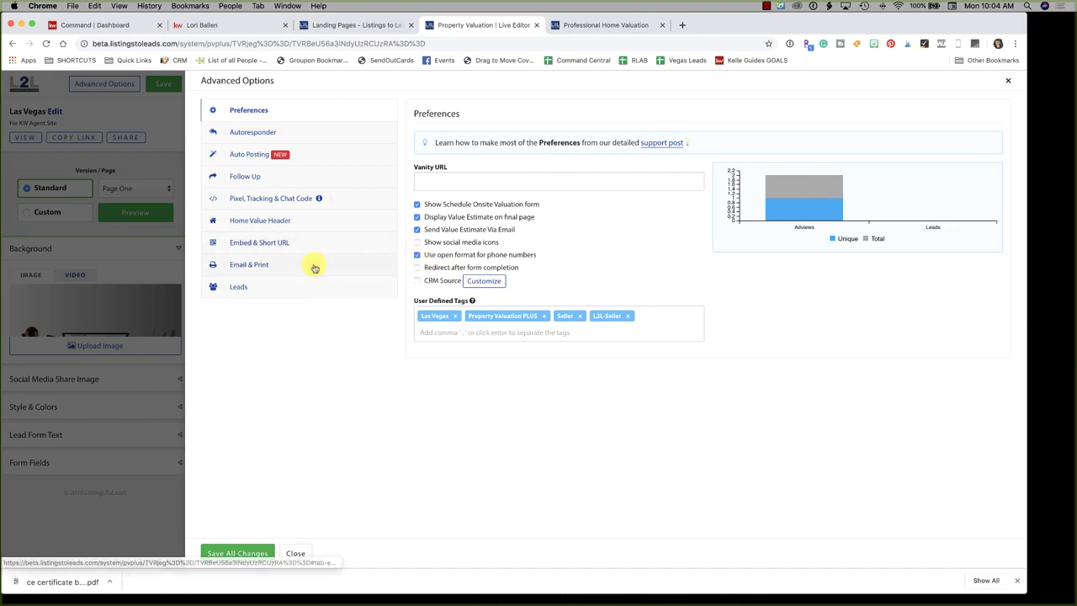
Show the Embed & Short URL code, then rearrange browser tabs to reach KW Command's Landing Pages.
click(249, 244)
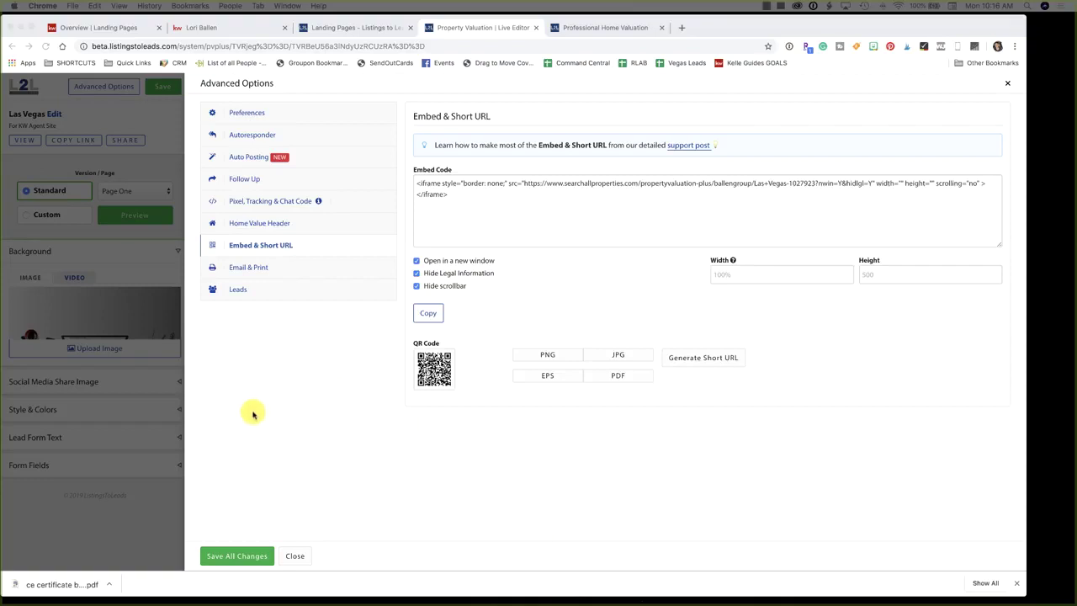
drag(473, 38, 352, 29)
click(560, 28)
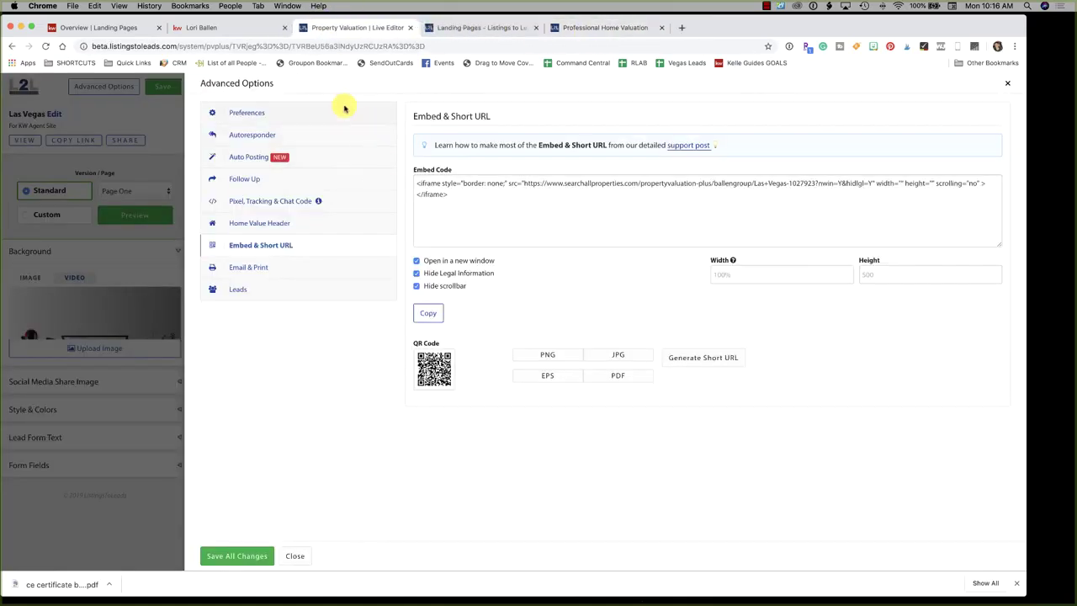
click(205, 27)
drag(128, 31, 228, 29)
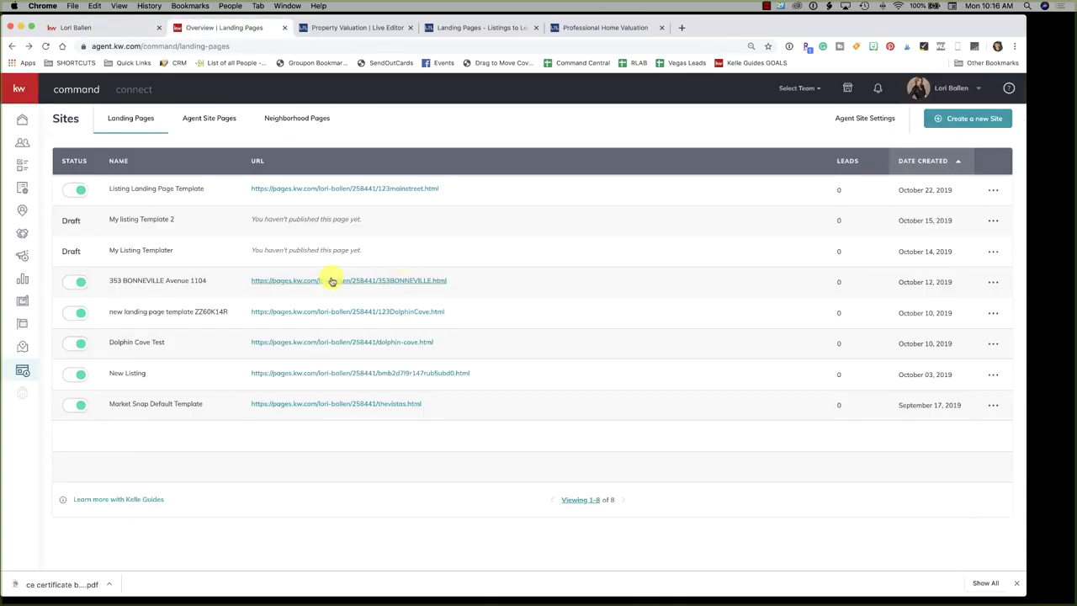
Start a new site and pick 'On My Agent Site' as the page type.
click(993, 122)
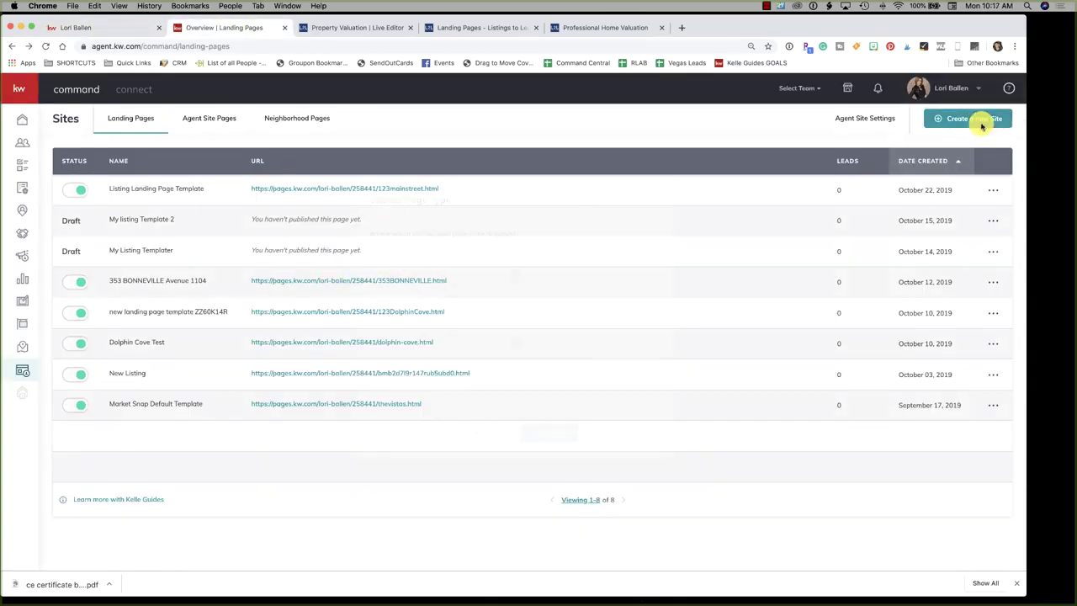
click(517, 280)
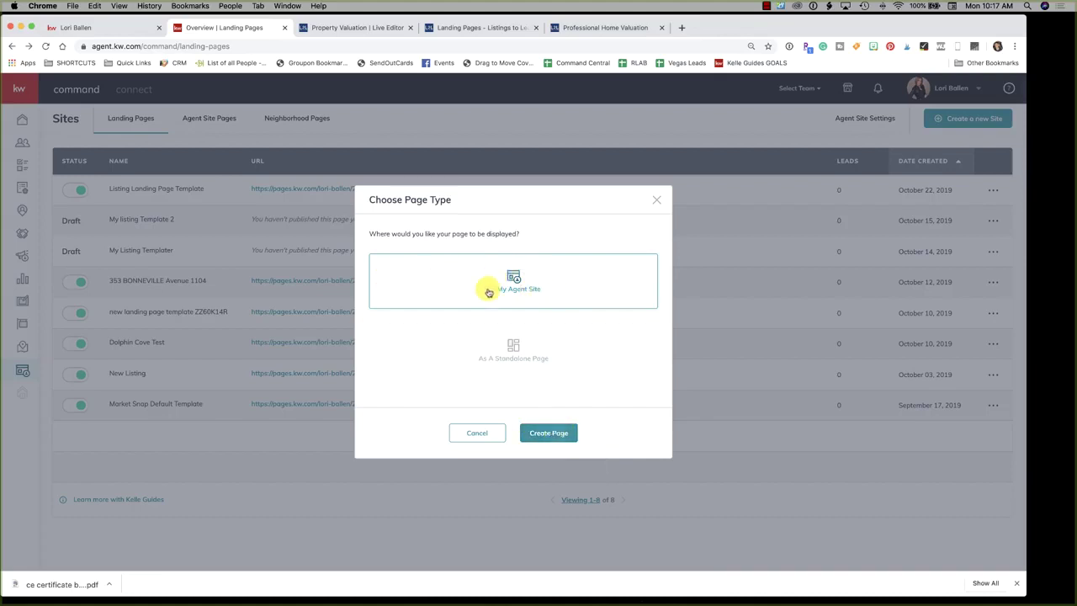
Create the agent-site page, opening a blank page in the landing page editor.
click(565, 433)
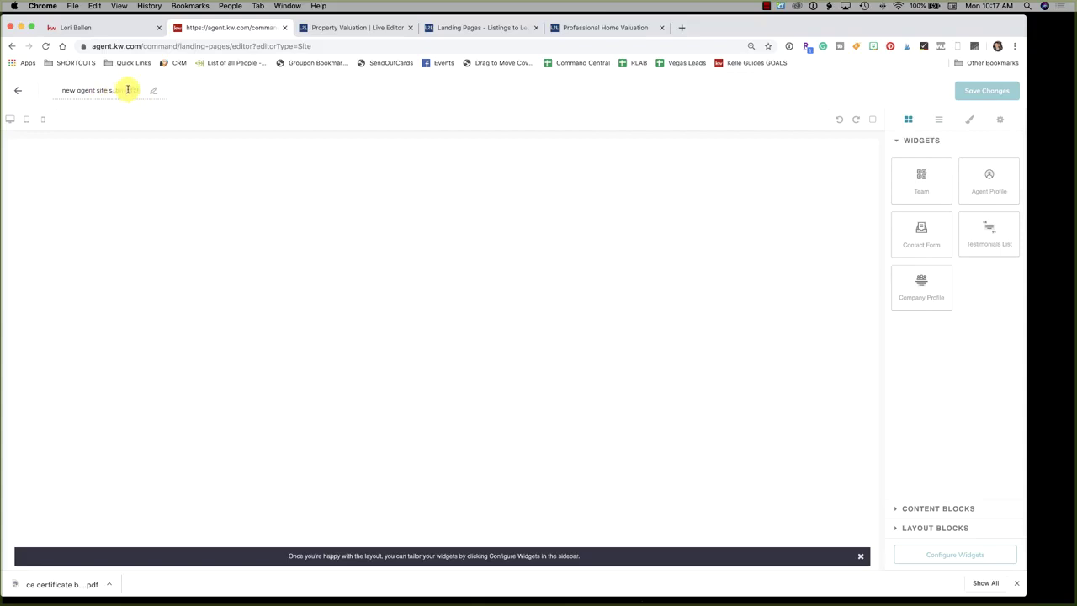
click(128, 89)
text(Home Val)
text(ue)
text( Estimat)
text(e Now)
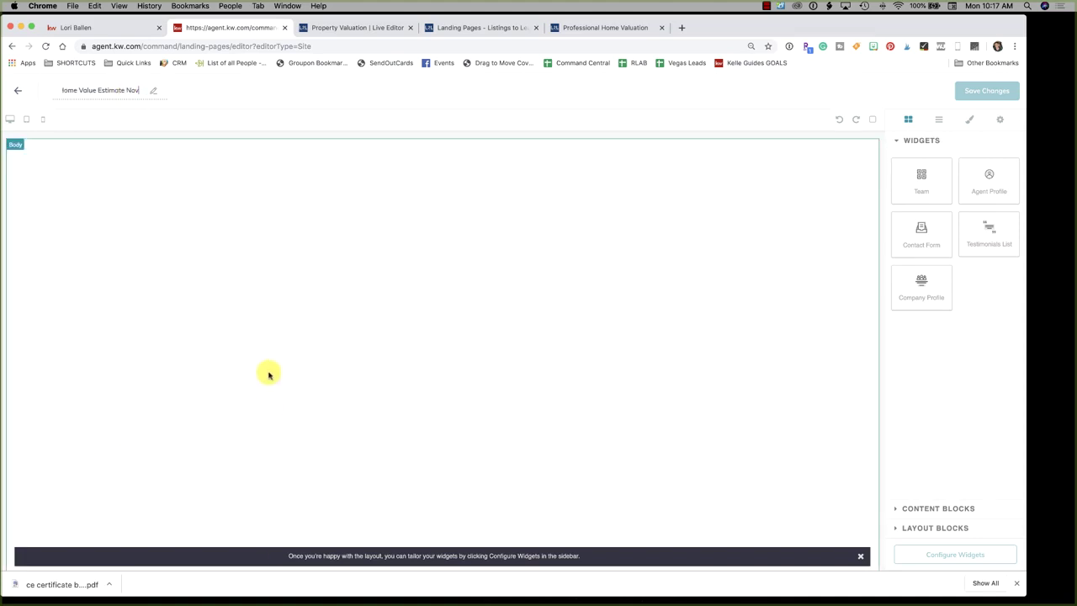
text( 25)
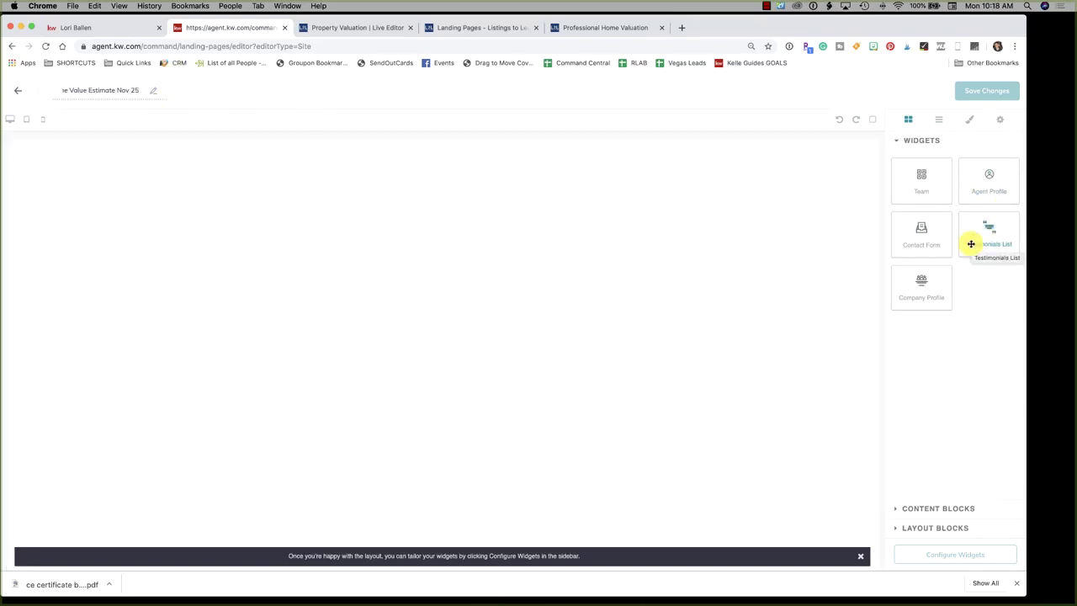
click(899, 509)
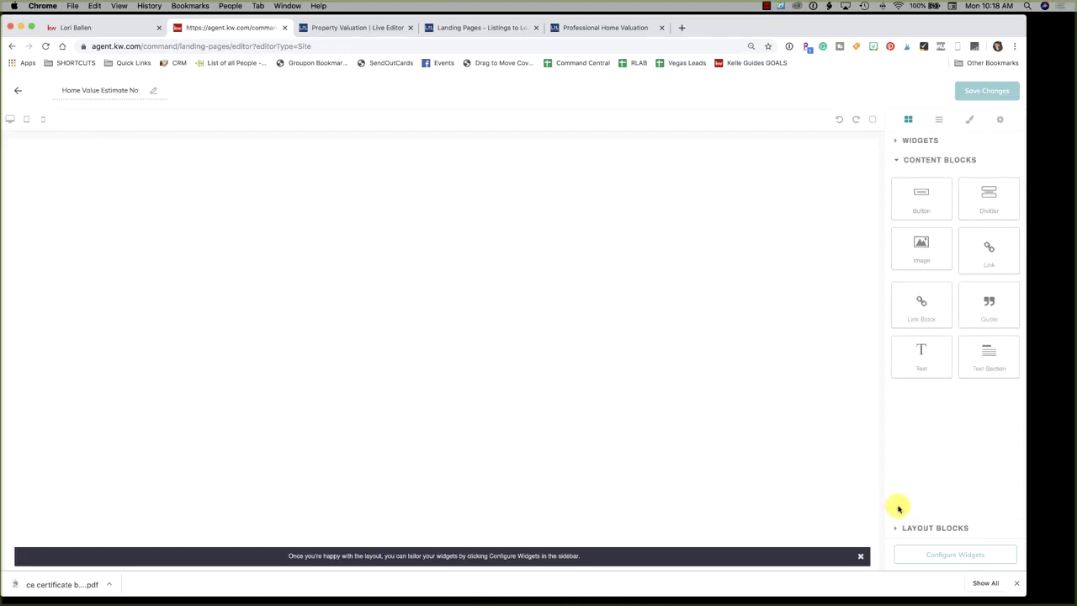
click(921, 530)
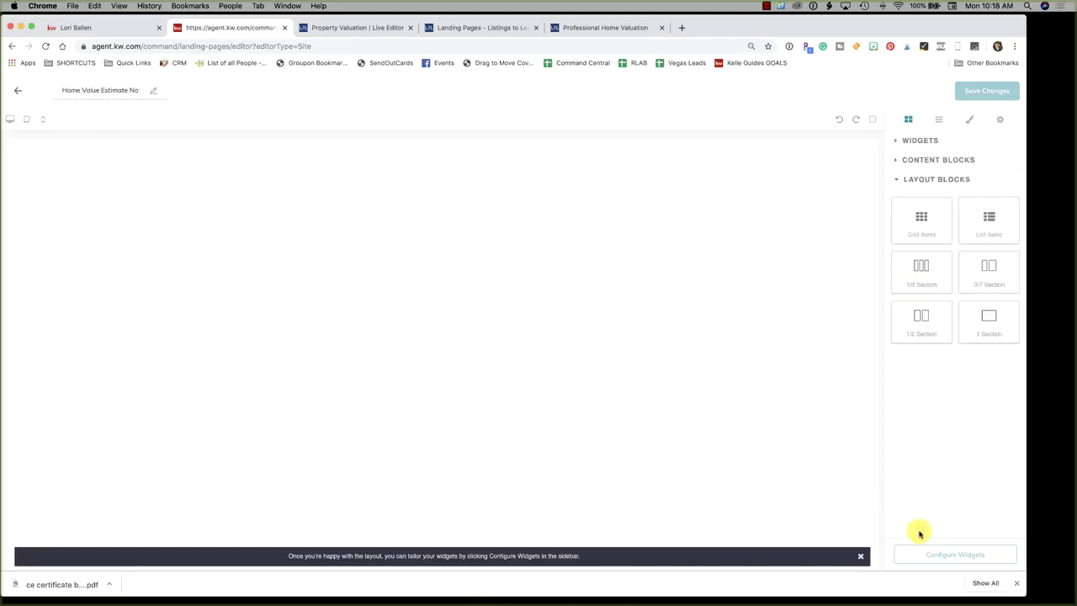
click(934, 161)
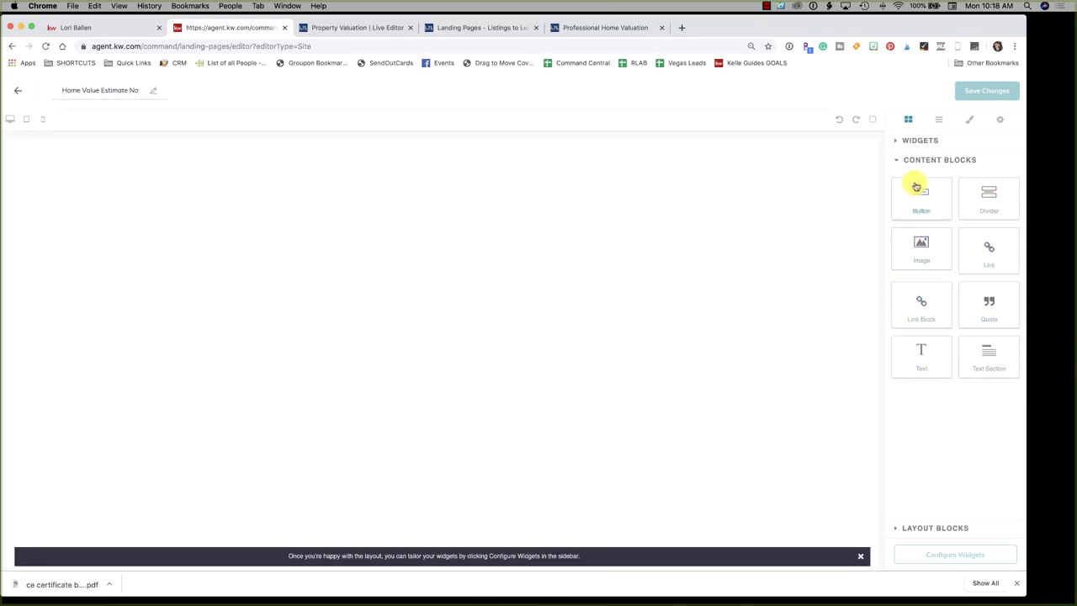
click(896, 143)
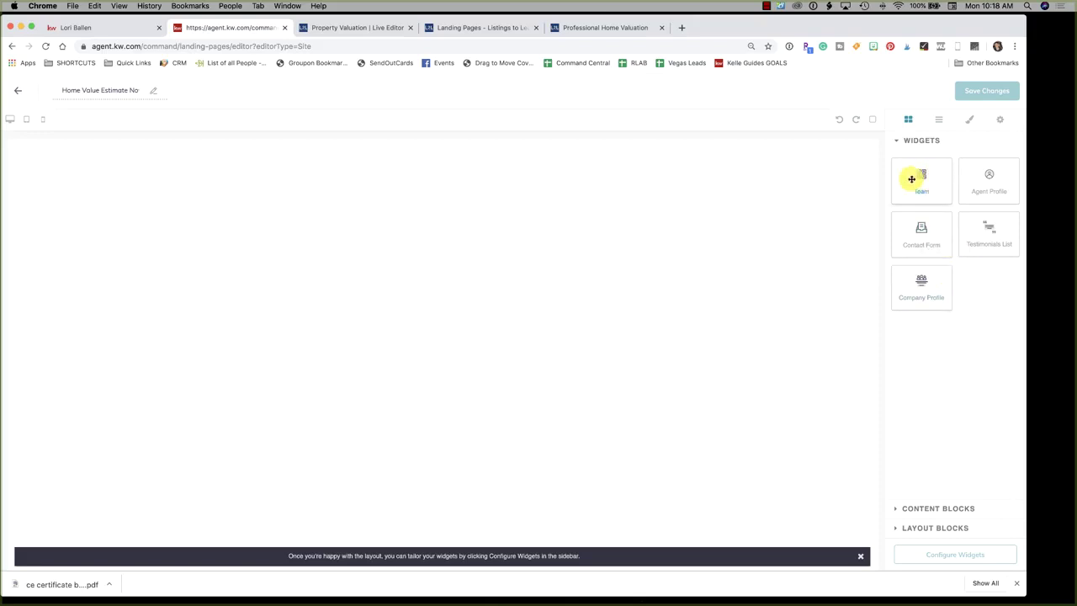
Place a Team widget at the top and retitle its headline 'Get An Instant Home Value Estimate'.
drag(926, 176, 640, 173)
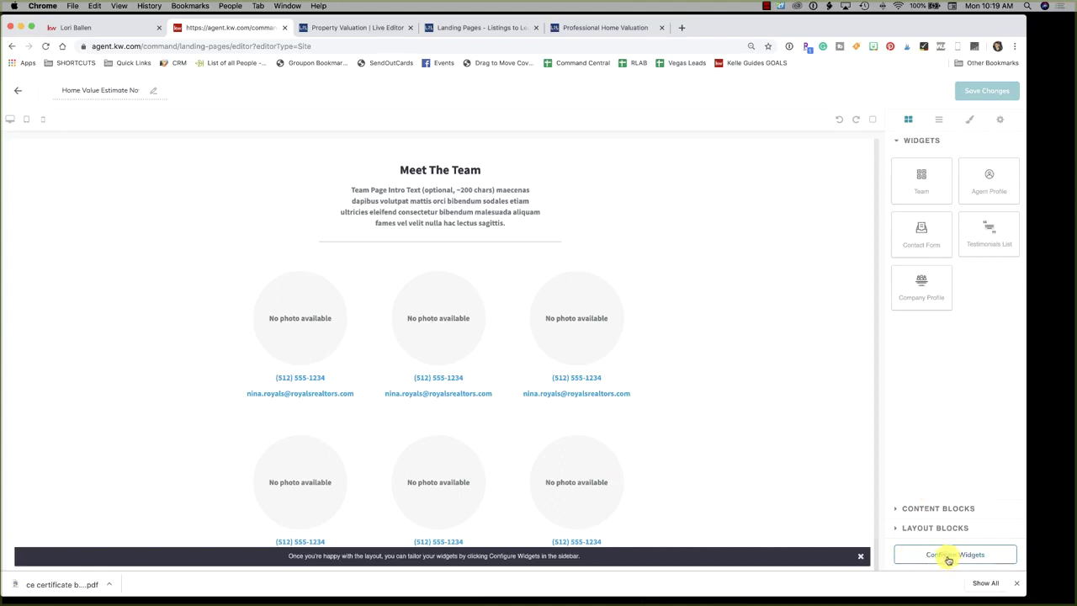
click(948, 557)
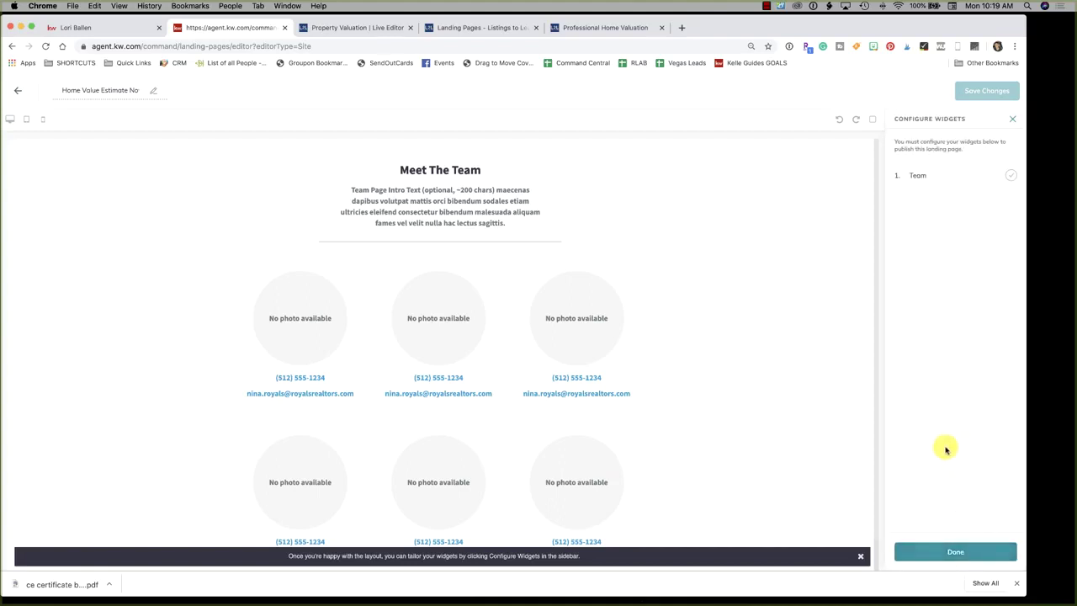
click(937, 179)
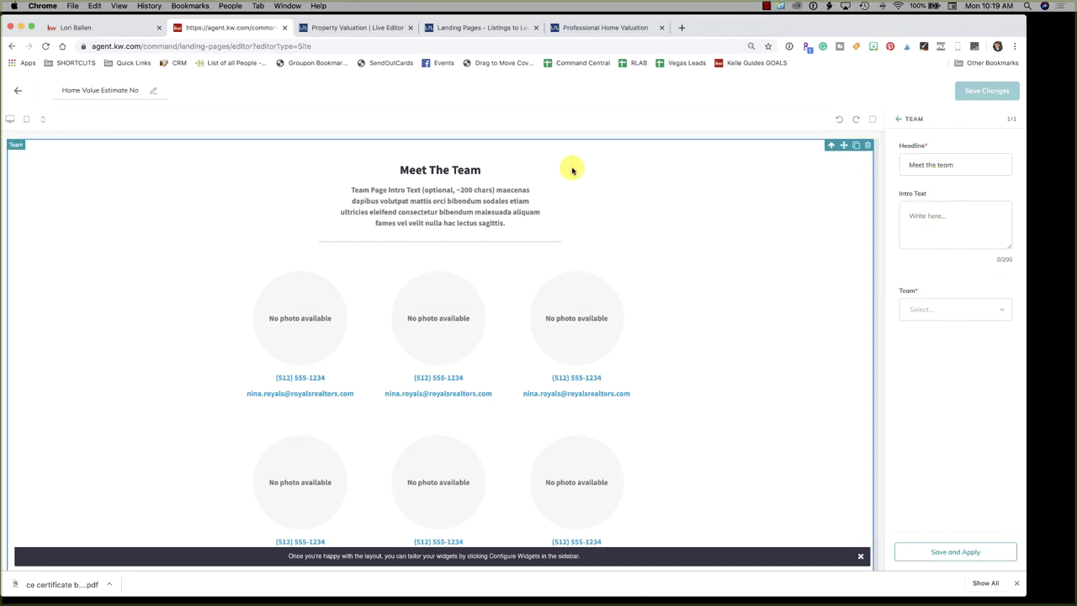
drag(968, 165, 879, 164)
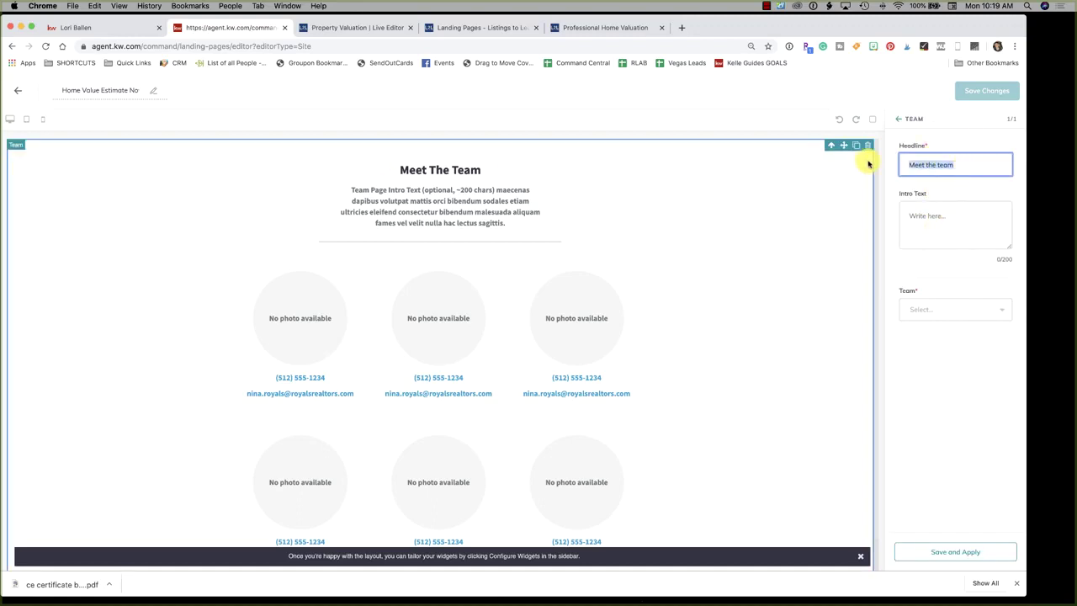
text(Get An Instant H)
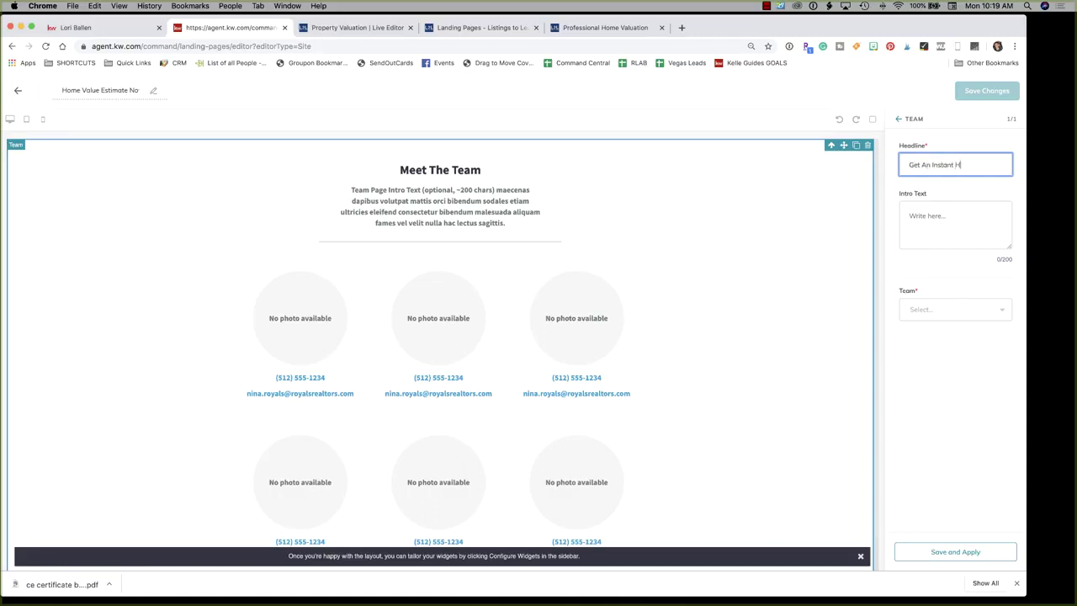
text(ome Value Estimate)
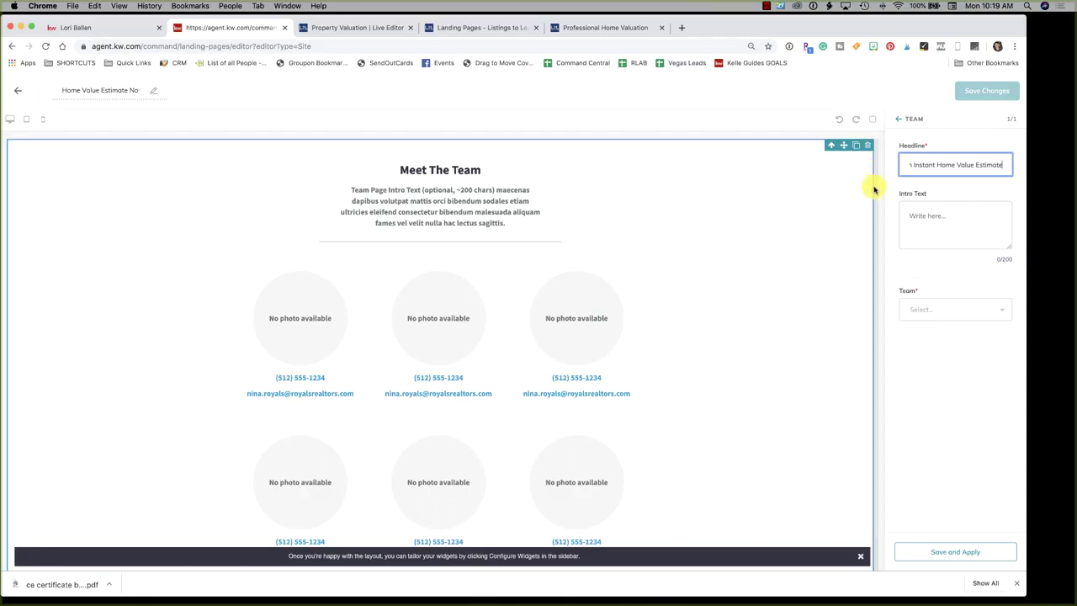
In the L2L embed options, toggle new-window opening and tick Hide Legal Information and Hide scrollbar.
click(346, 32)
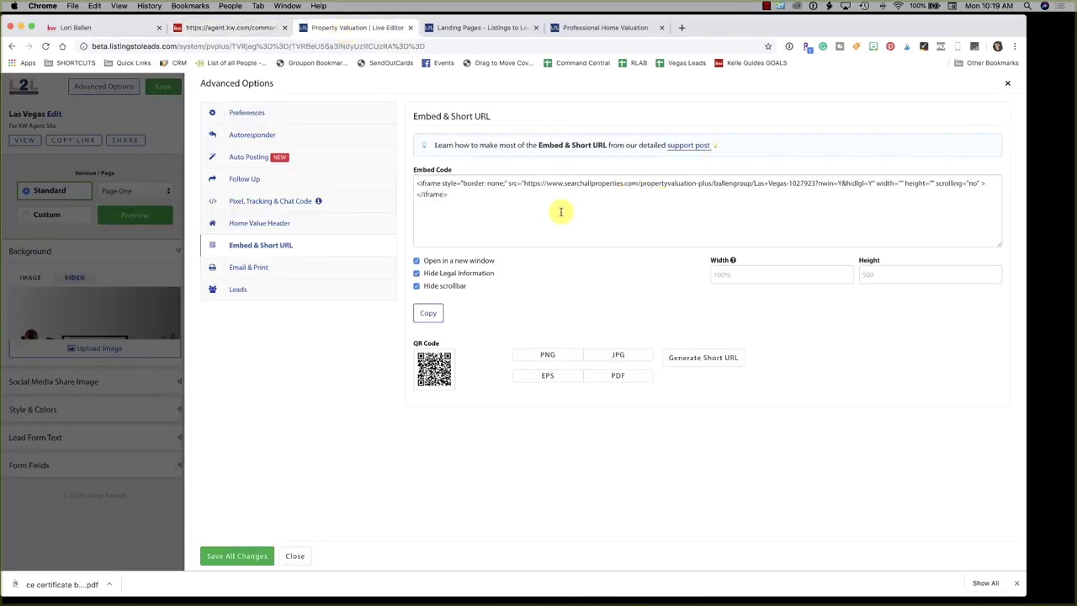
drag(502, 201, 417, 180)
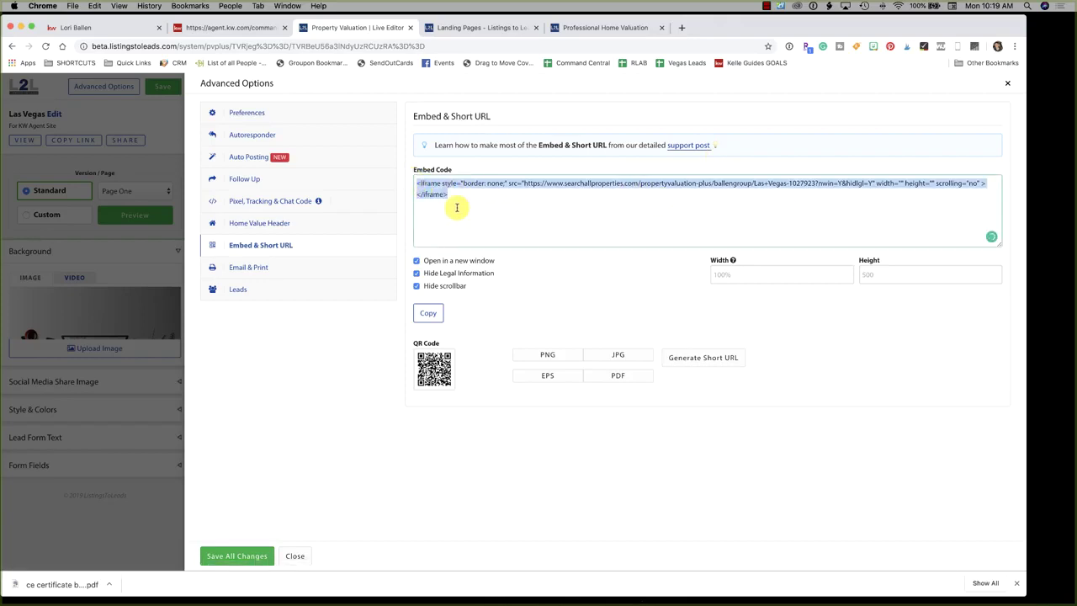
click(531, 214)
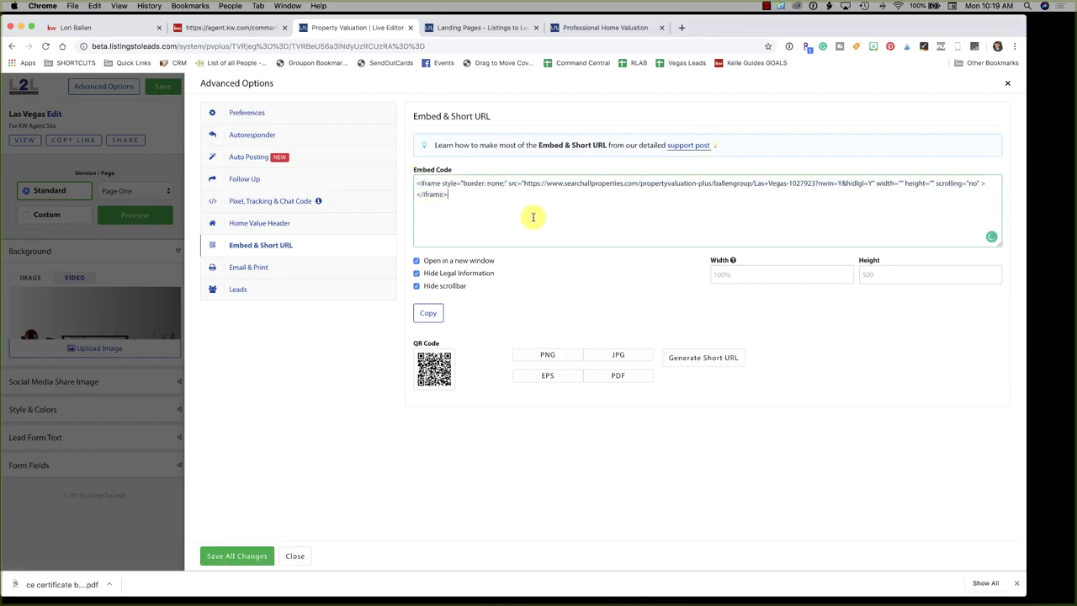
click(417, 262)
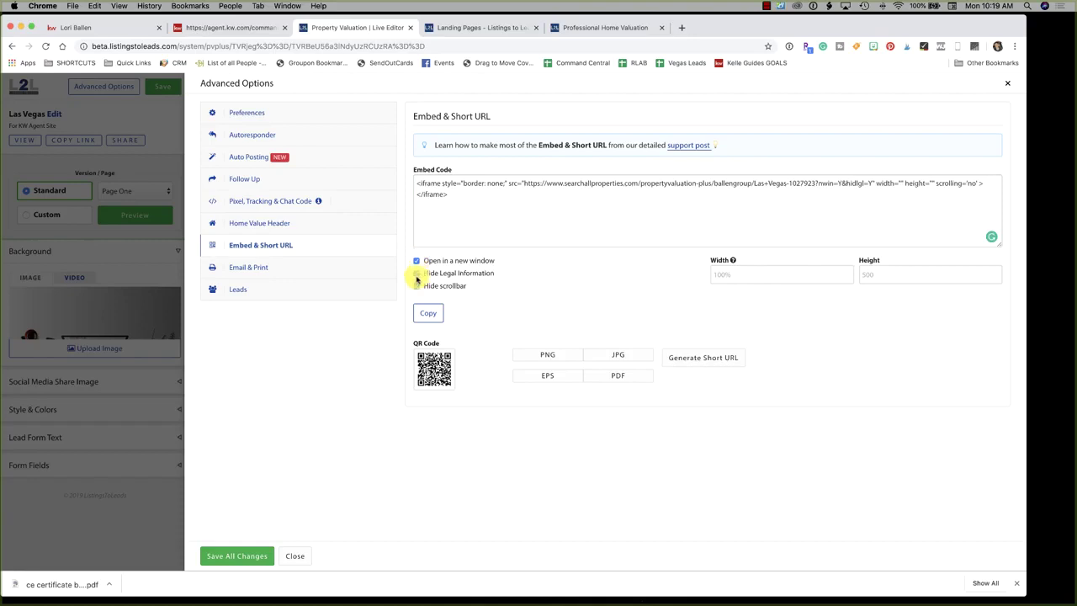
click(416, 273)
click(417, 287)
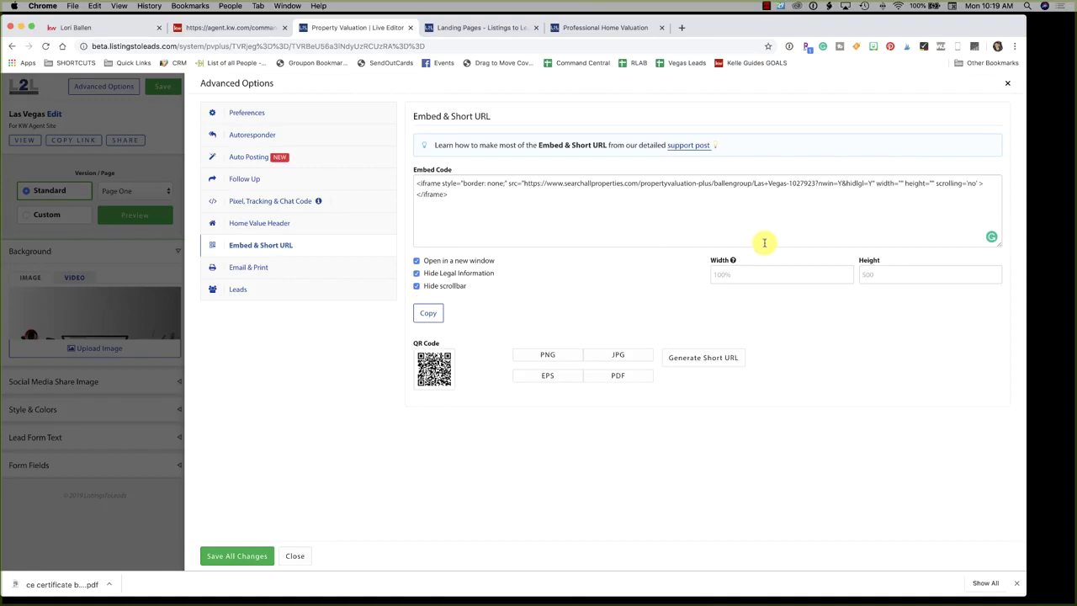
Set the embed width to 500 and height to 600, then select the updated embed code.
click(736, 275)
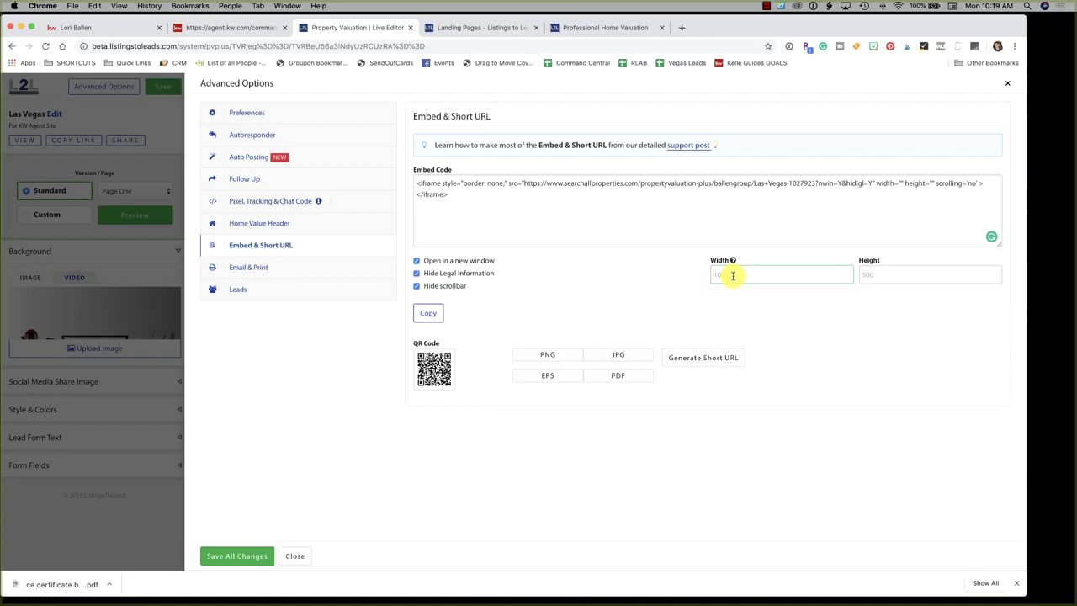
text(500)
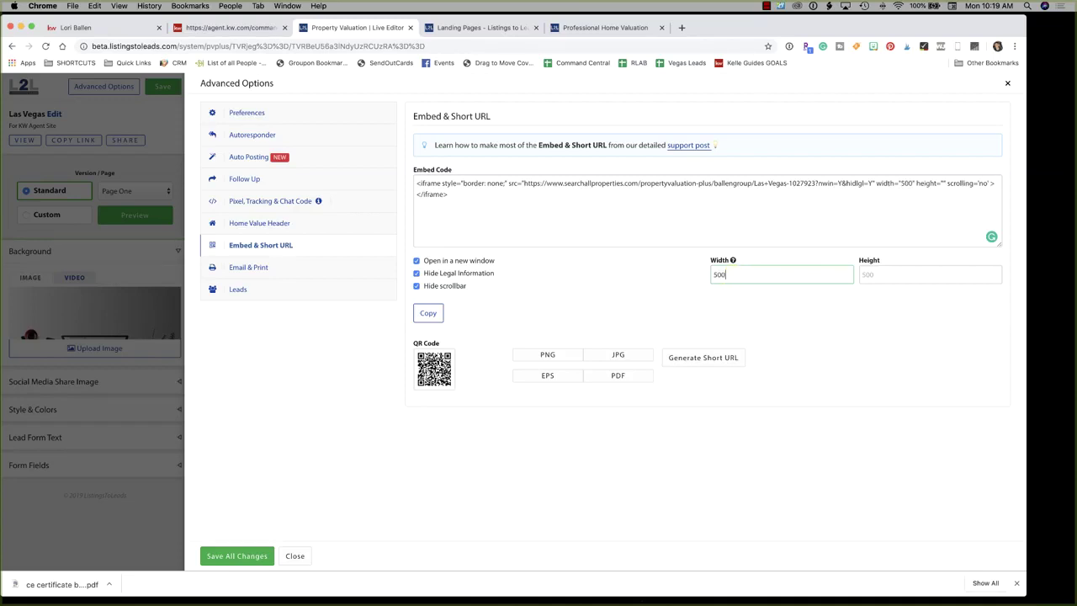
click(881, 276)
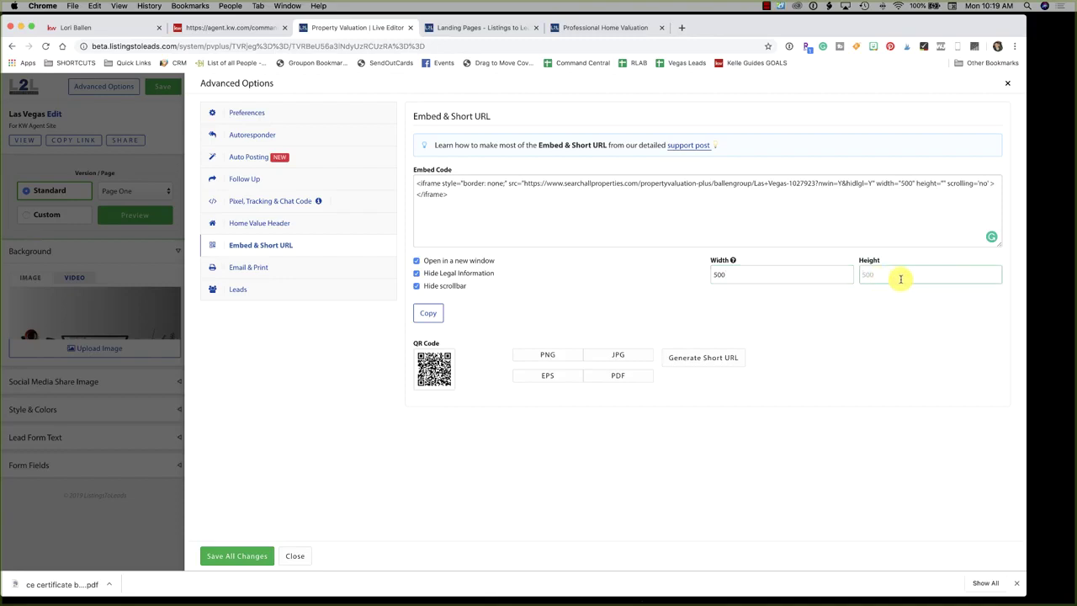
text(600)
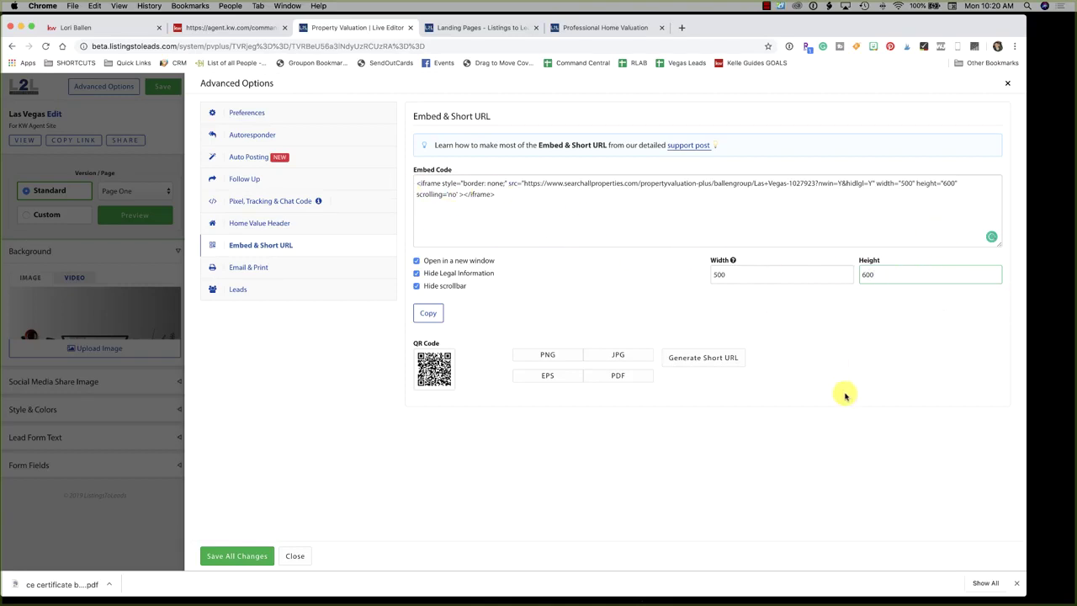
drag(506, 194, 419, 184)
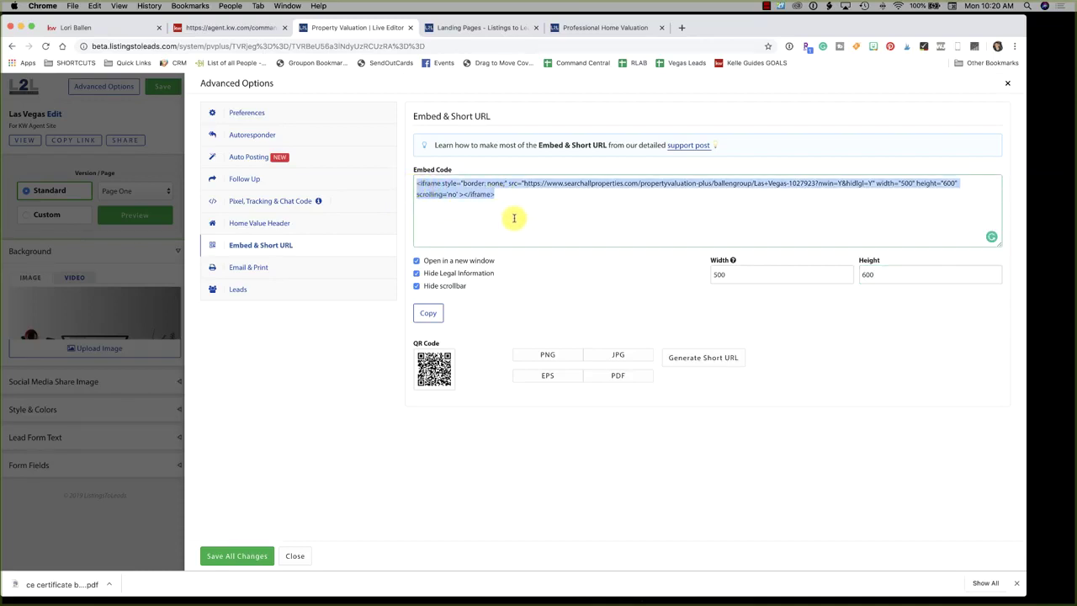
click(211, 28)
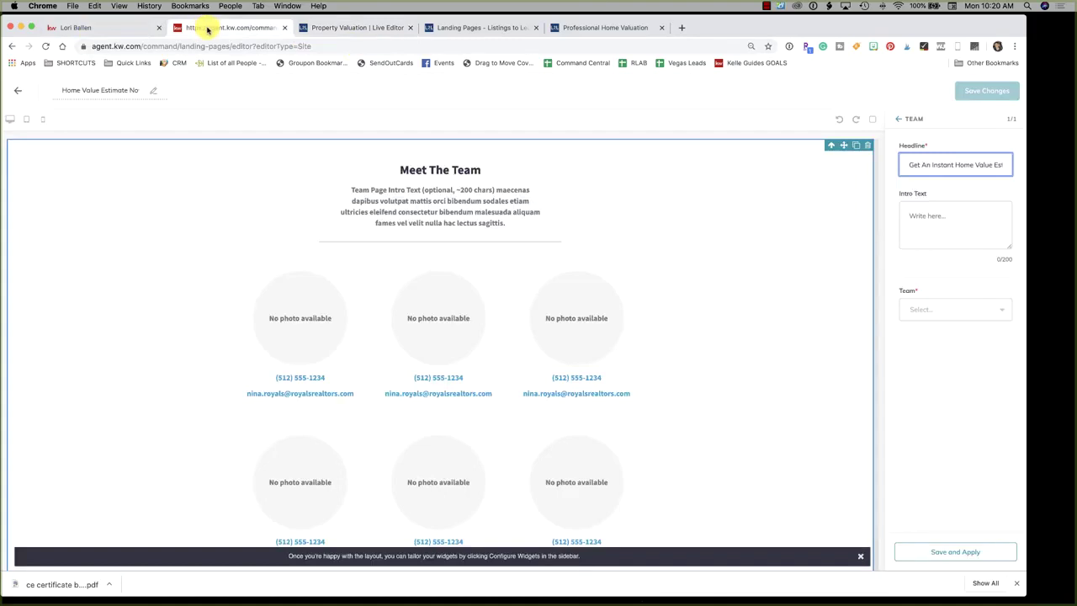
Paste the Las Vegas home-value embed code into the team section's Intro Text.
click(932, 213)
key(super+v)
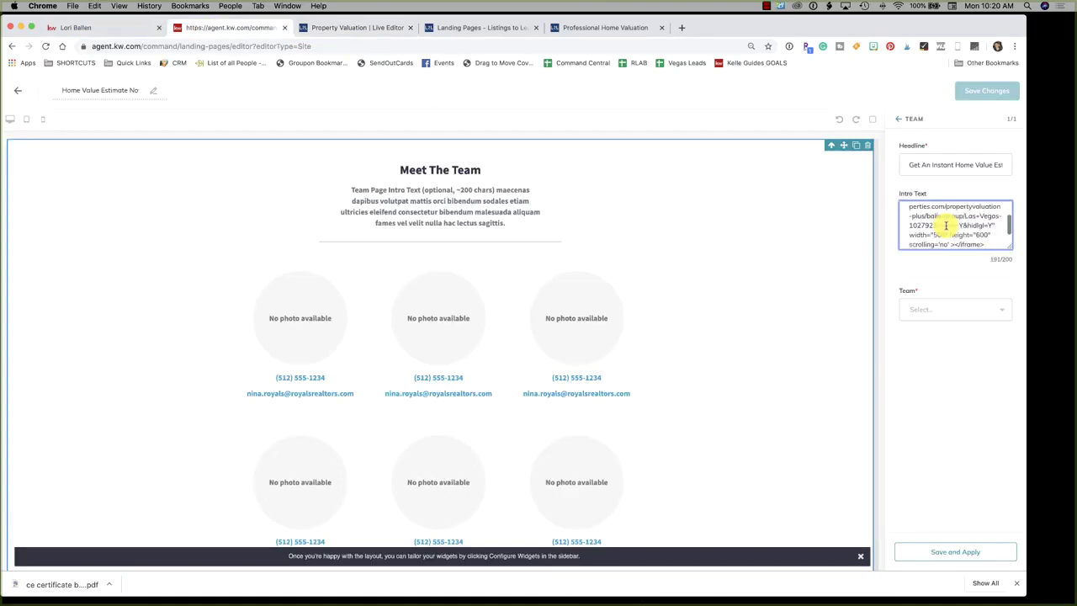
scroll(993, 239, down, 1)
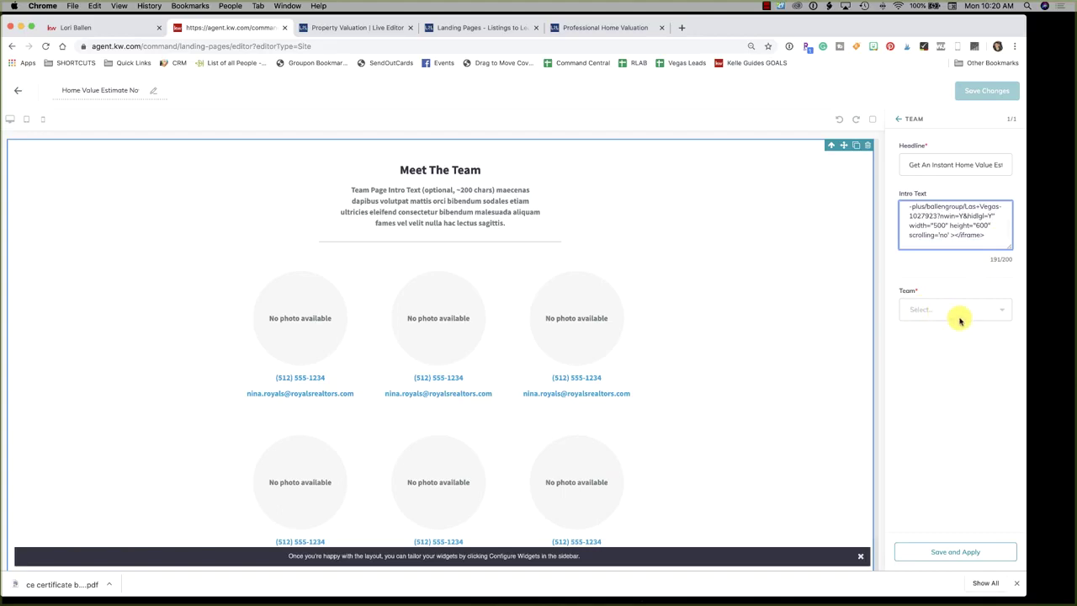
Assign the agent's team, tick the first member, and save and apply the section.
click(941, 311)
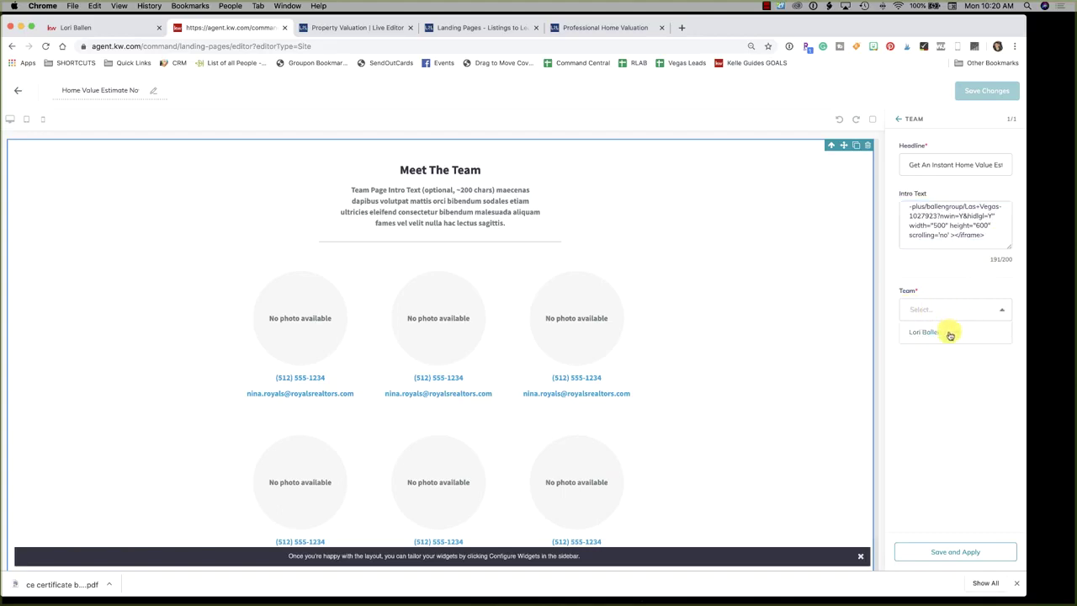
click(934, 335)
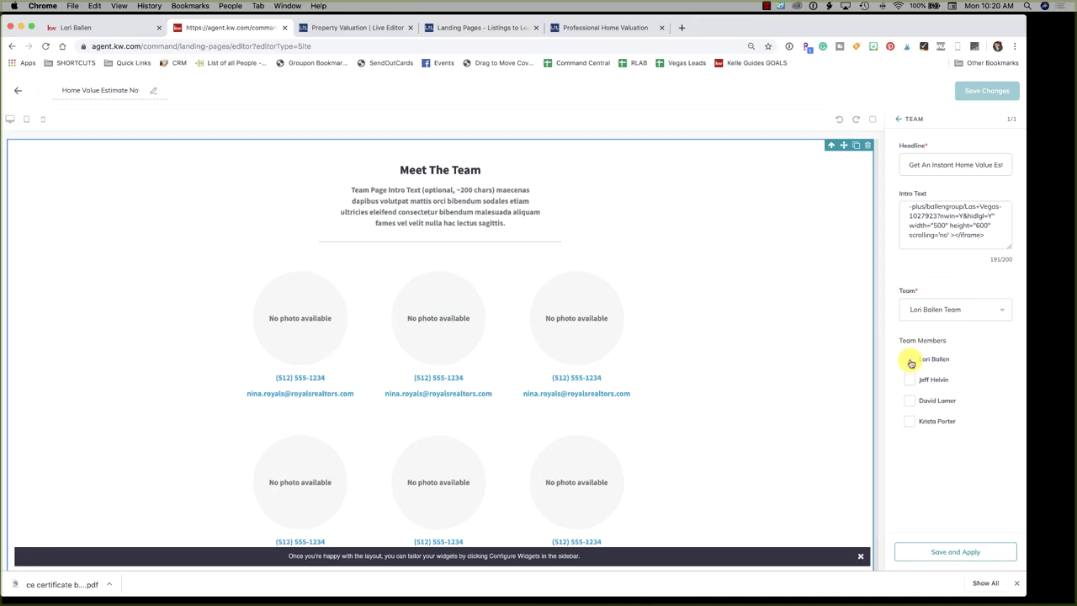
scroll(688, 391, down, 1)
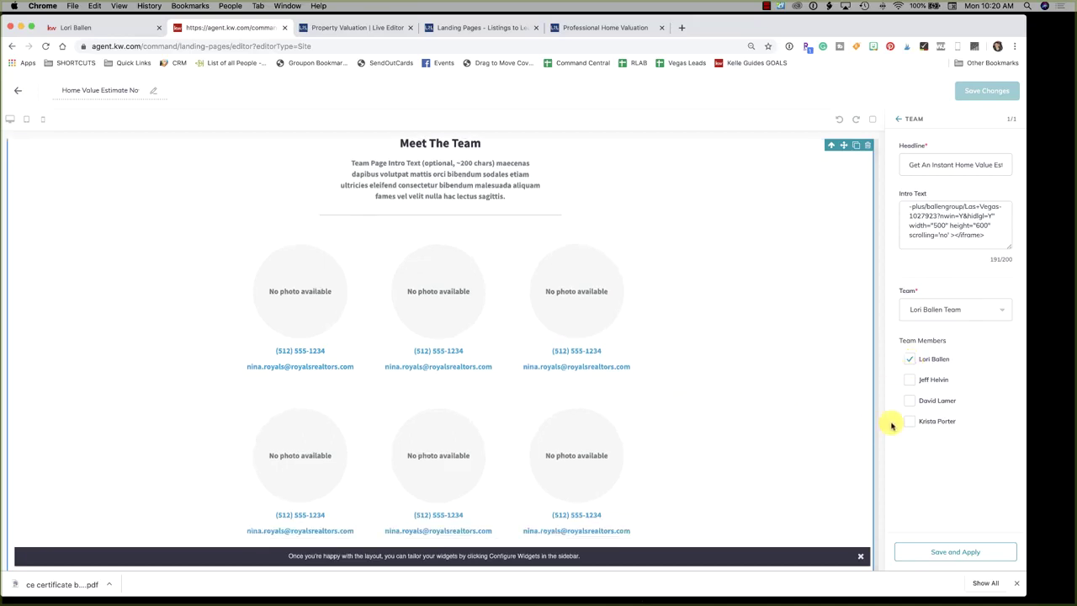
click(910, 359)
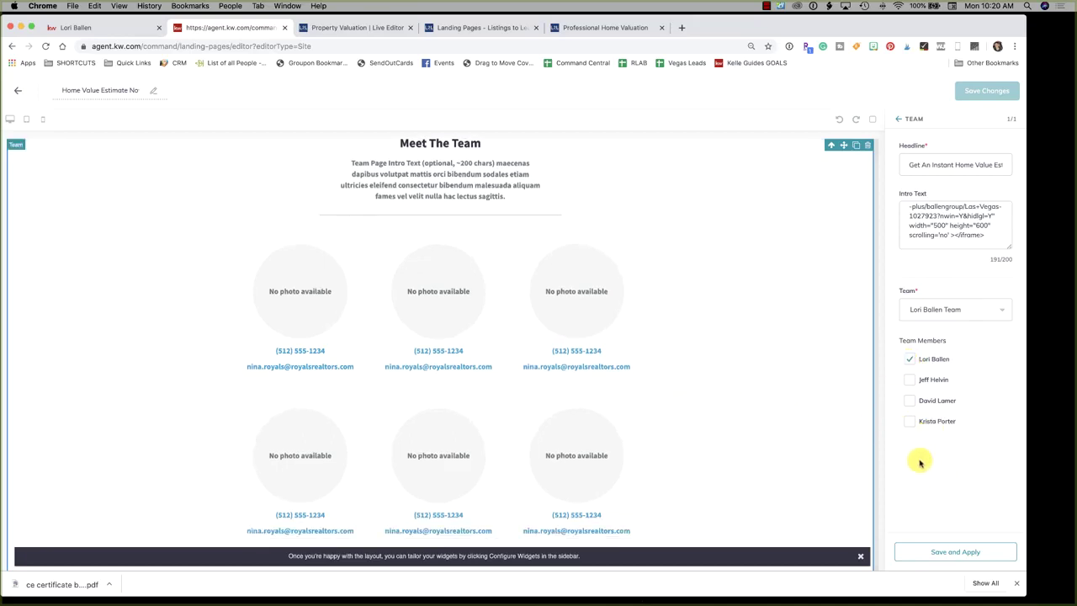
click(949, 555)
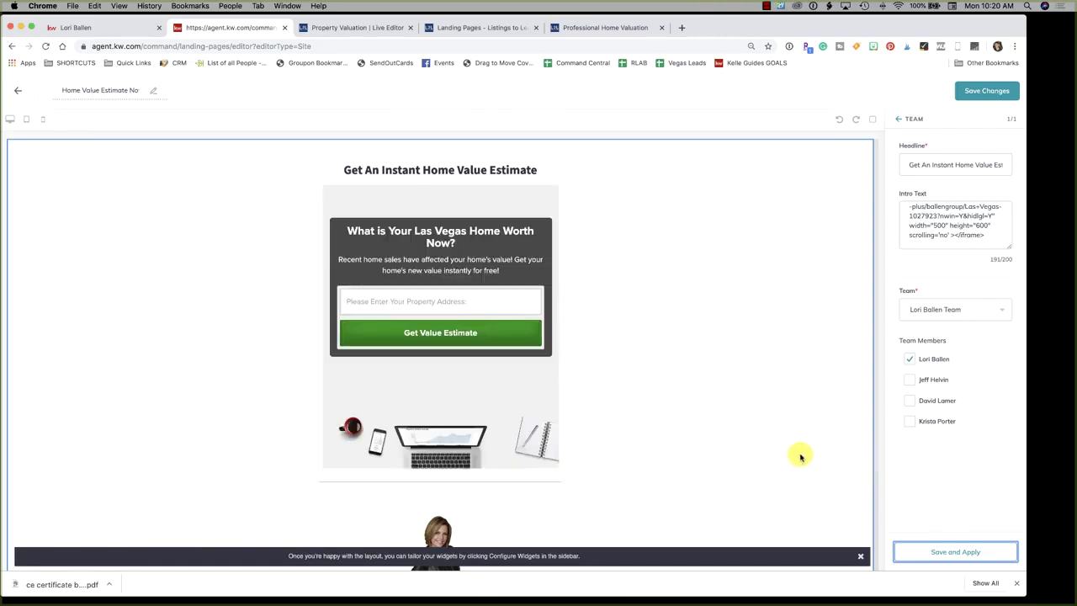
Tick a second team member and save and apply the team section.
scroll(567, 399, down, 3)
scroll(577, 413, up, 3)
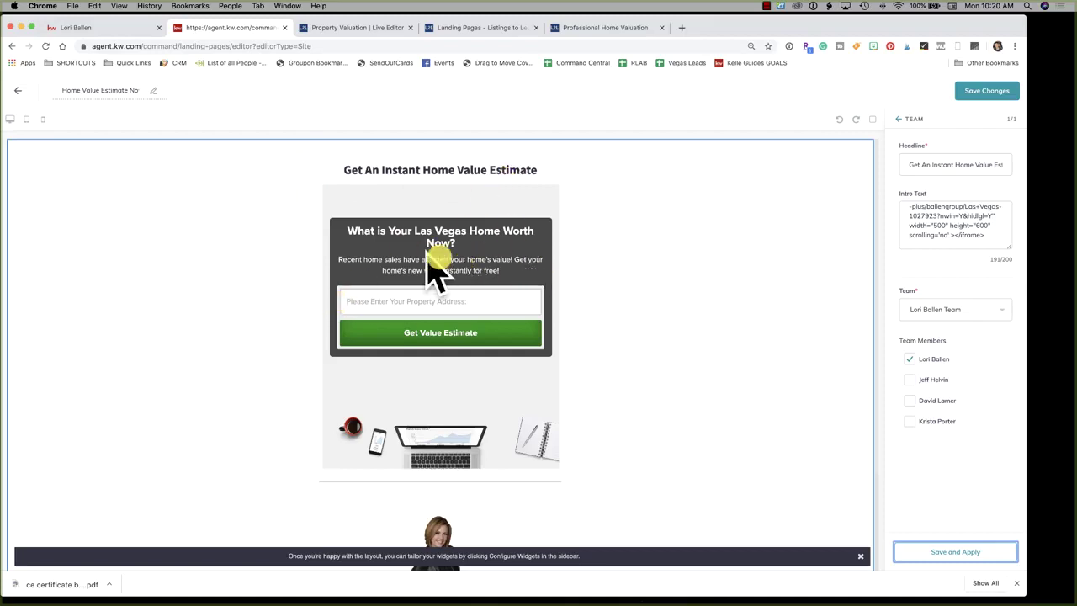
scroll(494, 251, down, 2)
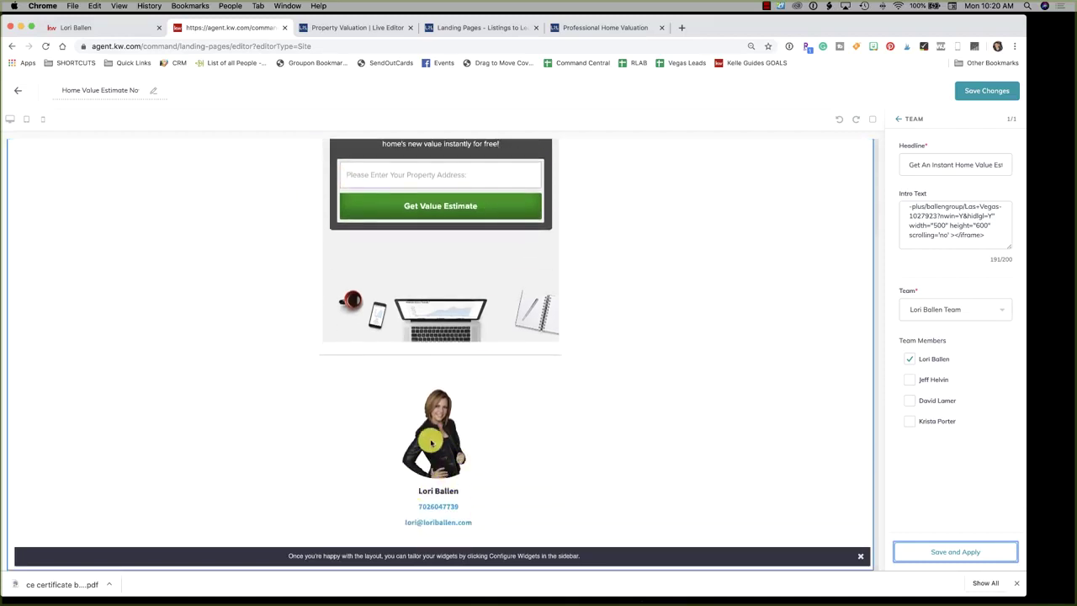
click(910, 424)
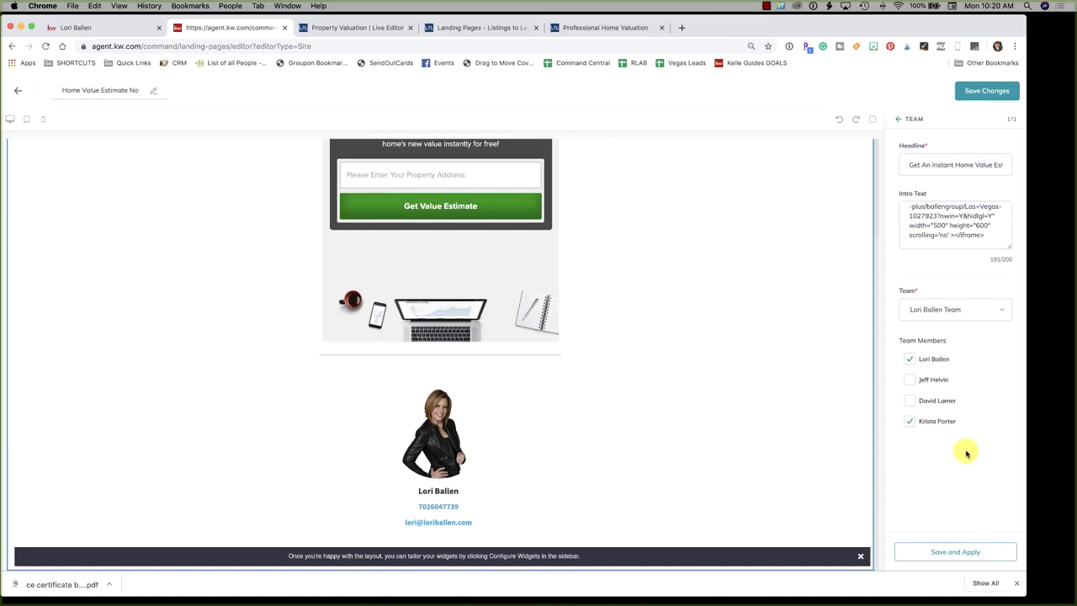
click(945, 558)
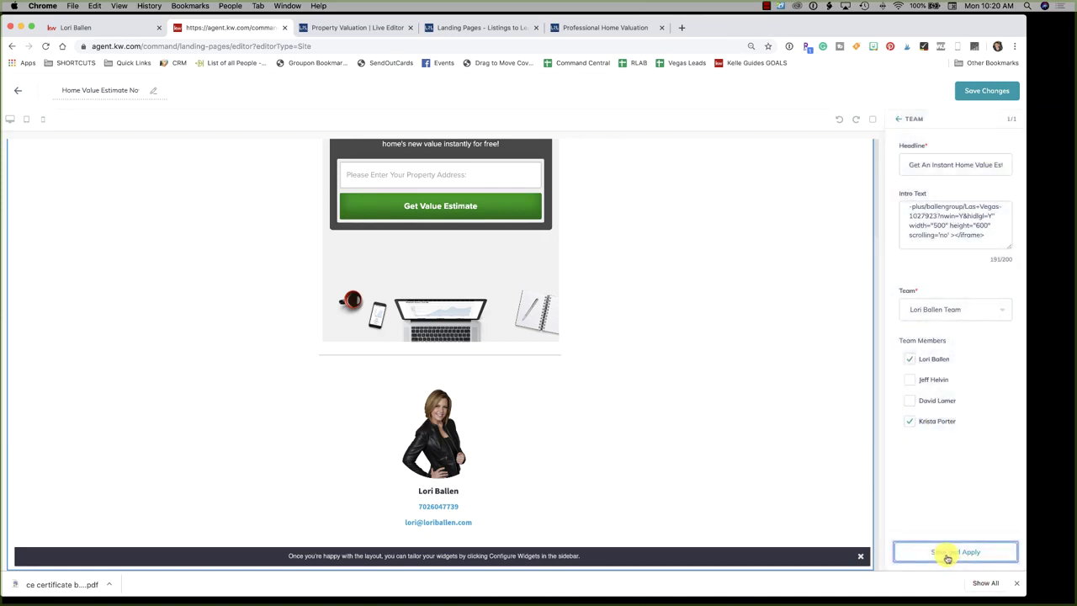
Untick the second member and reapply so only one member is shown.
scroll(778, 455, down, 2)
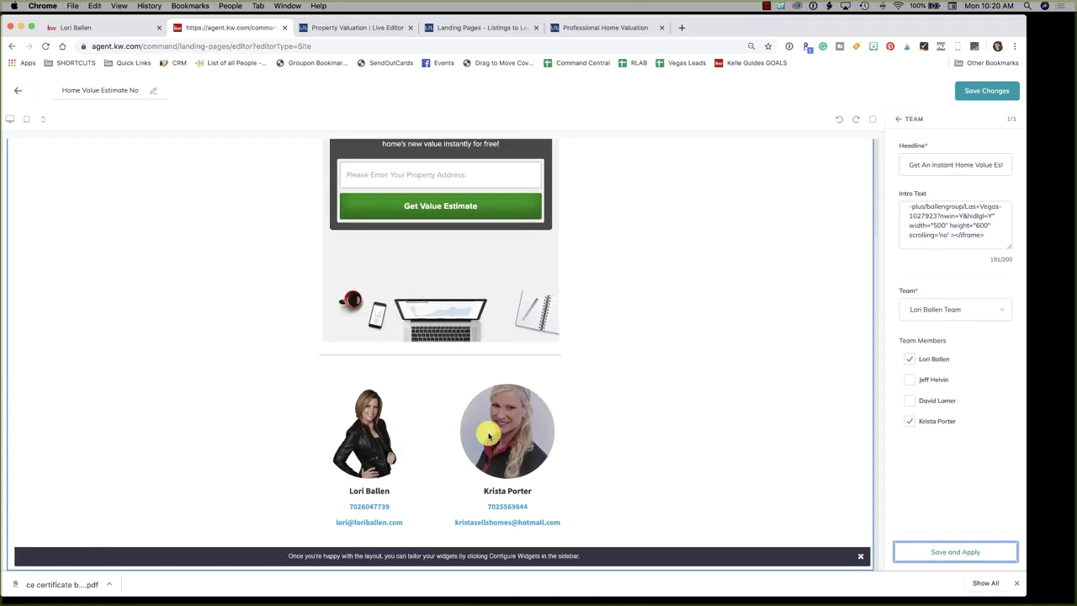
scroll(572, 430, up, 3)
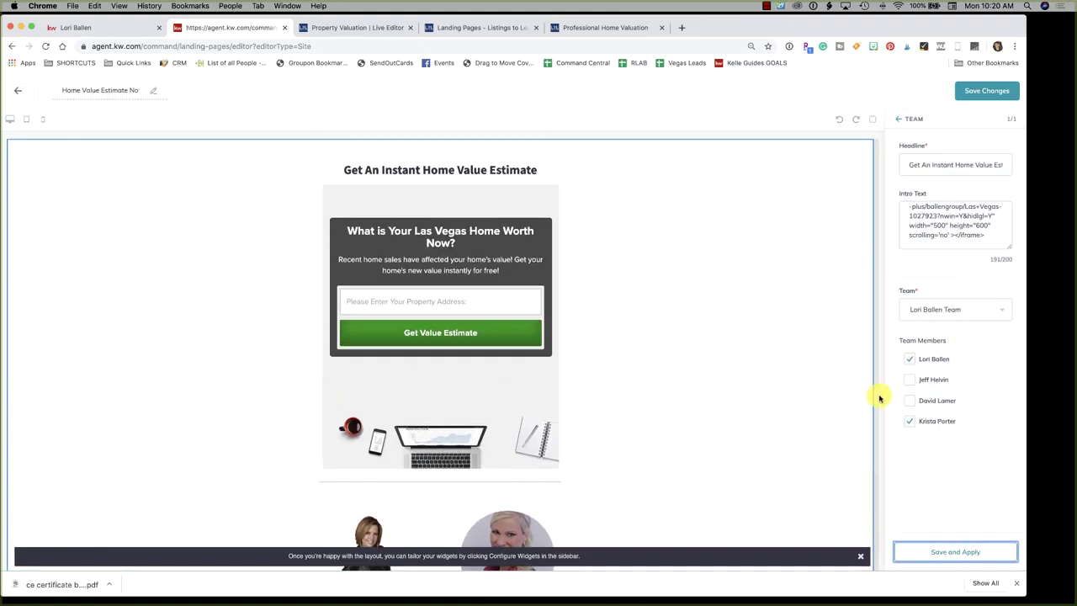
scroll(497, 454, down, 3)
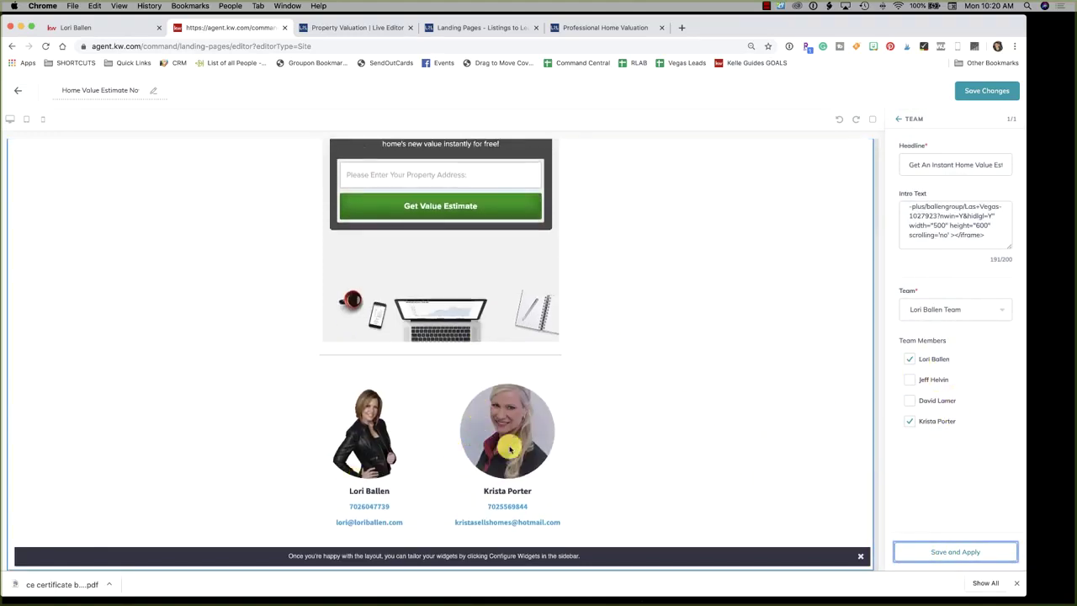
click(909, 423)
click(967, 553)
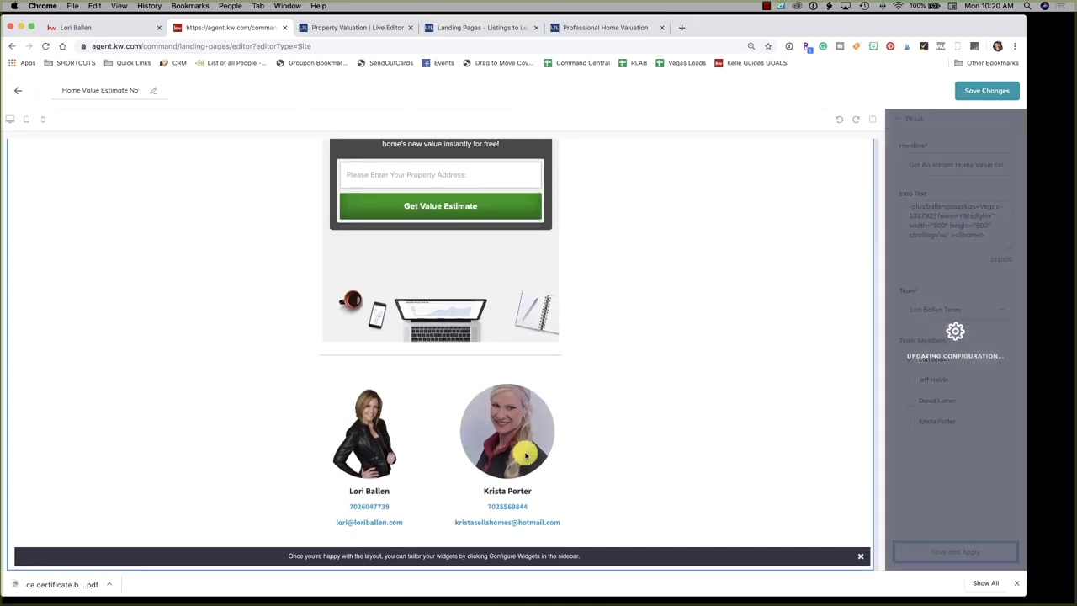
scroll(577, 414, down, 3)
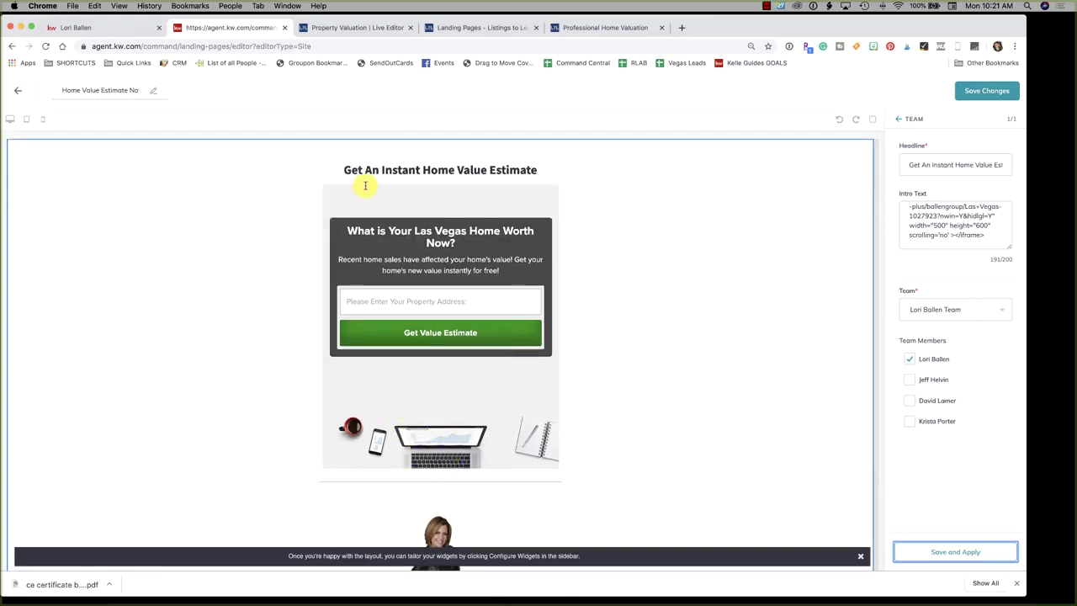
scroll(478, 326, down, 1)
scroll(477, 326, down, 2)
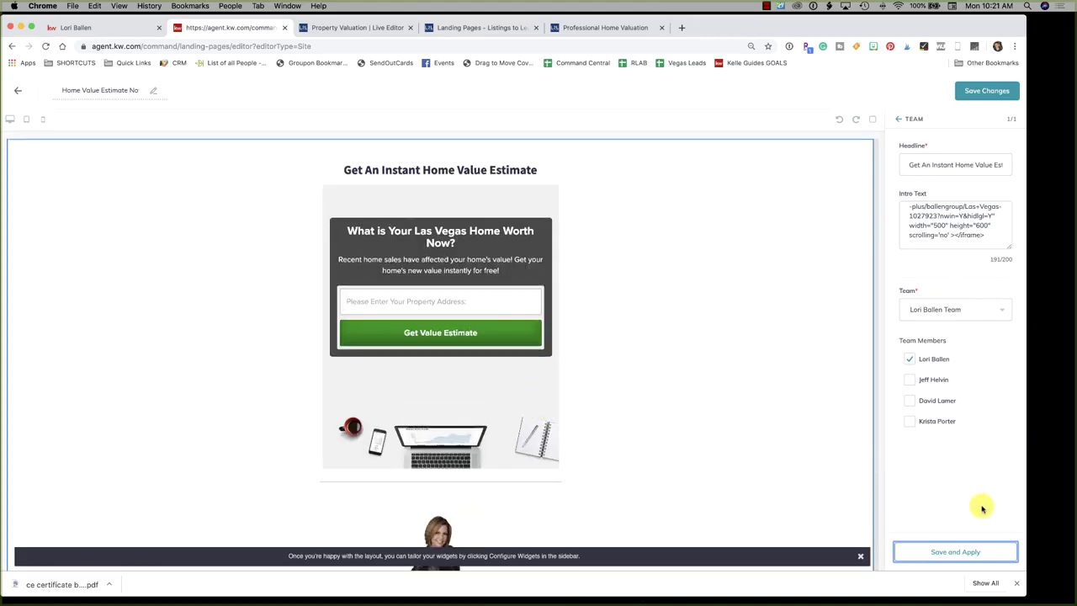
Save the landing page changes and confirm publishing it as an agent site page.
click(989, 92)
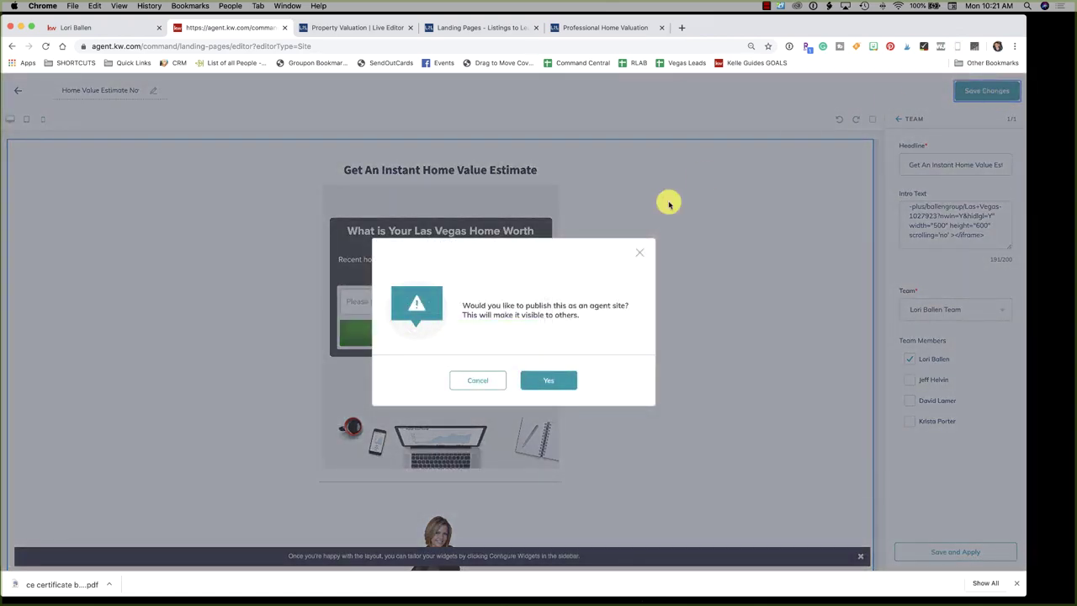
click(553, 380)
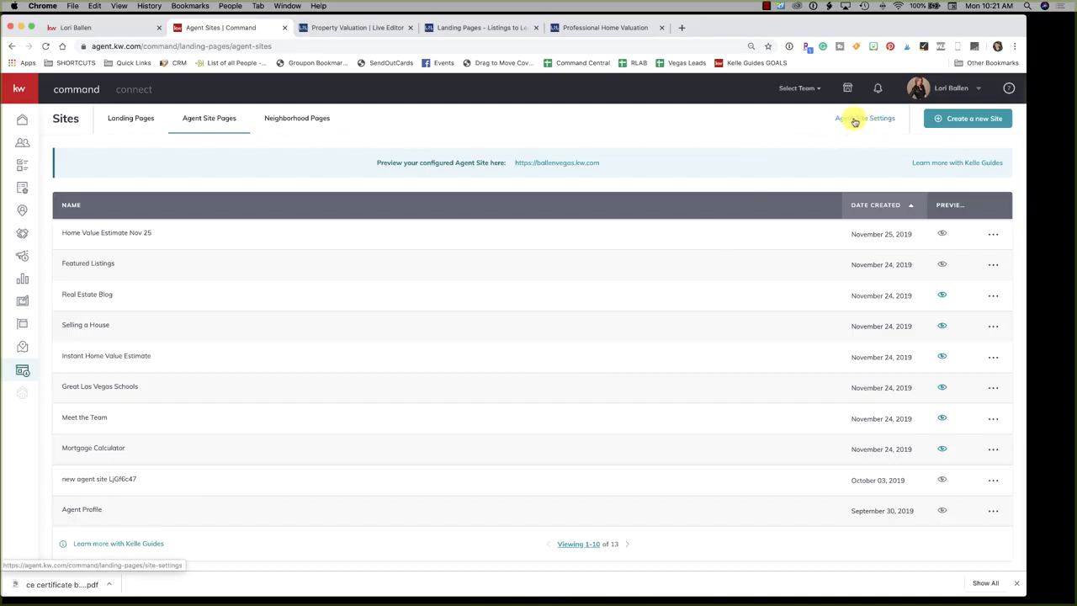
Add a new navigation page from the Pages tab of Agent Site Settings.
click(861, 122)
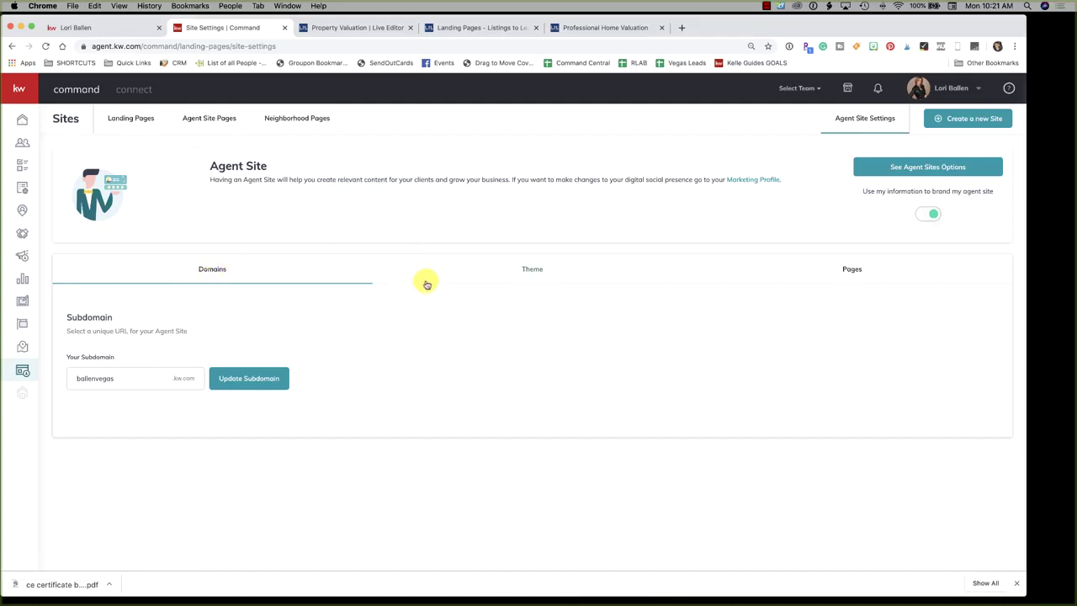
click(854, 271)
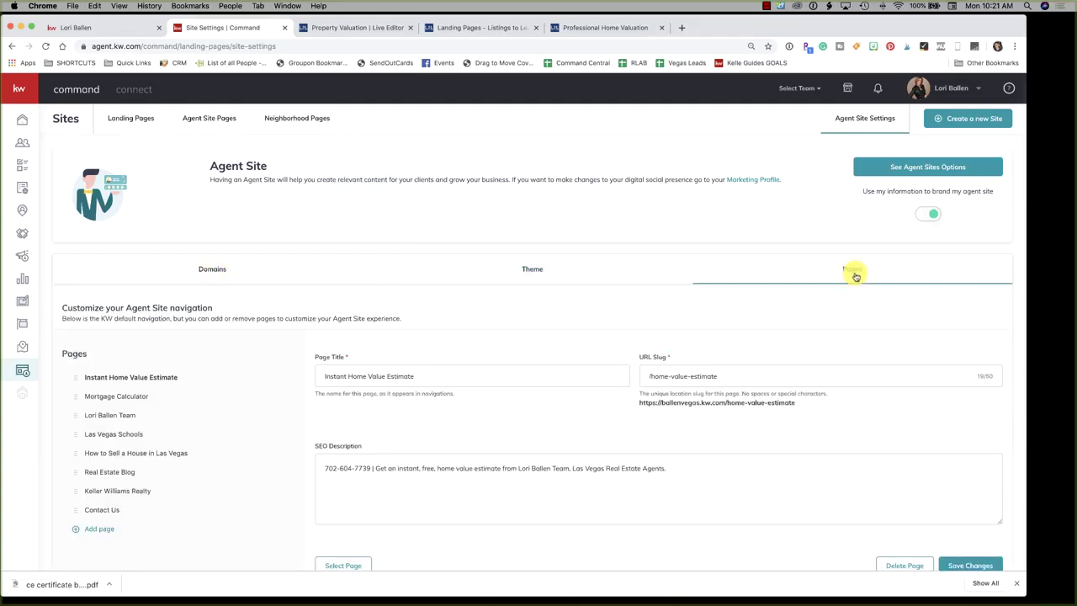
scroll(458, 313, down, 1)
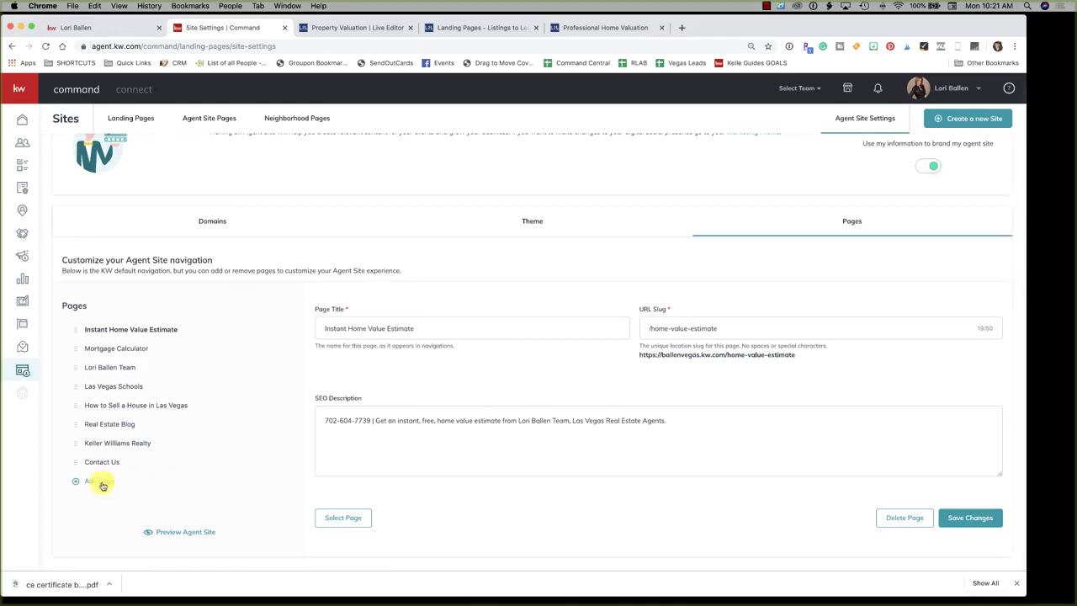
click(98, 481)
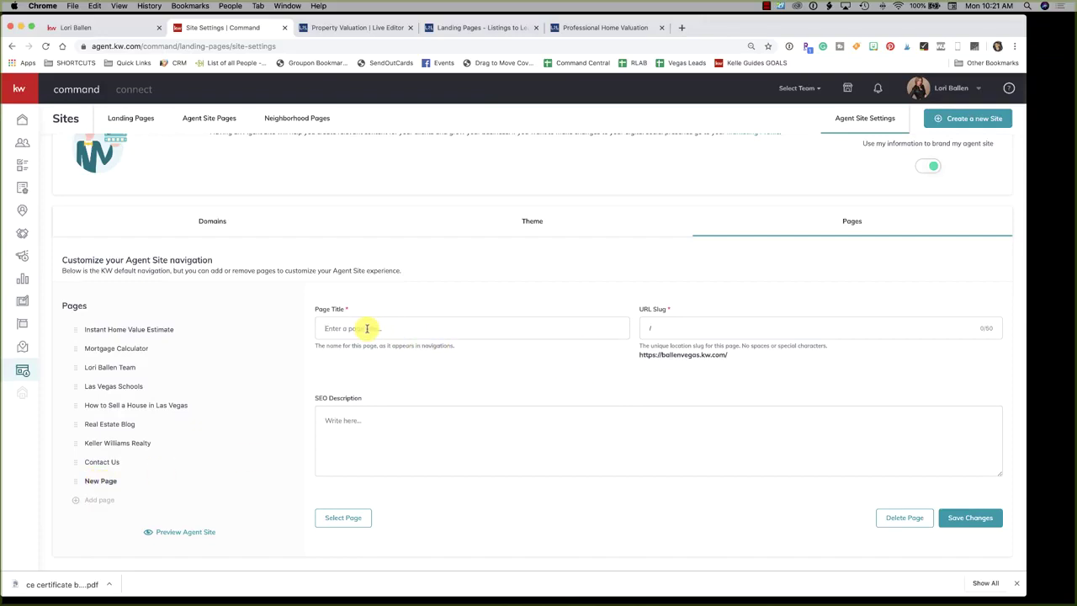
Title the new page 'Home Value Calculator' with URL slug /home-value-calculator.
text(C)
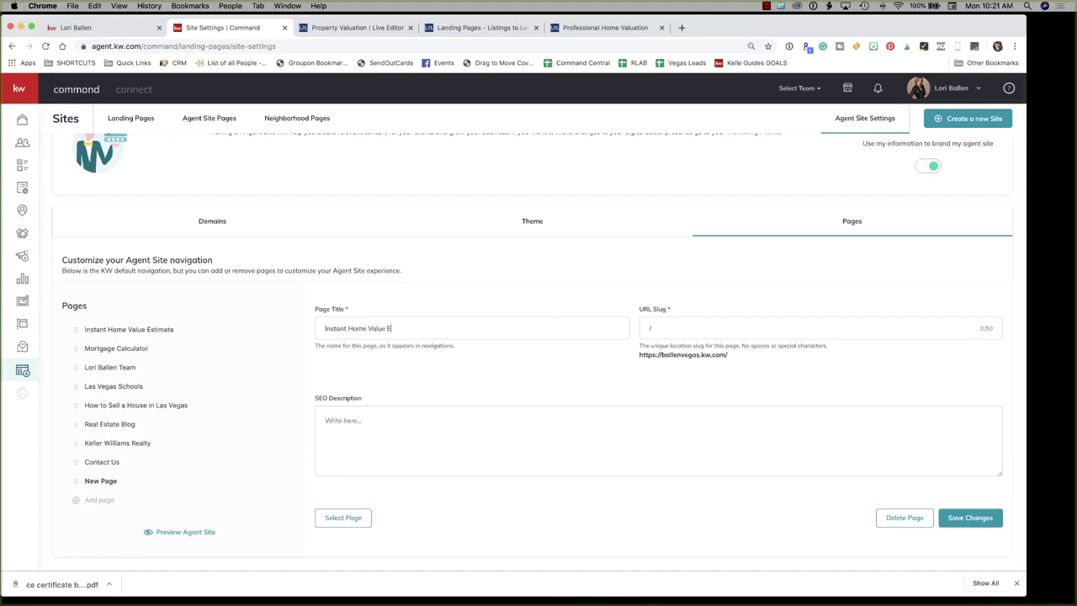
drag(432, 329, 228, 308)
text(Hom)
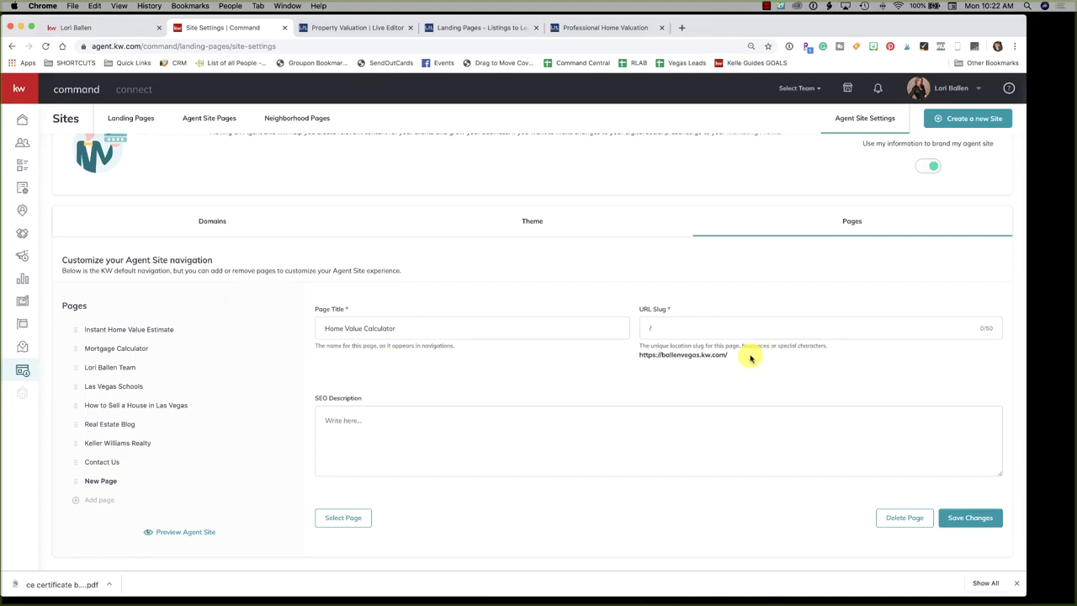
drag(733, 354, 639, 356)
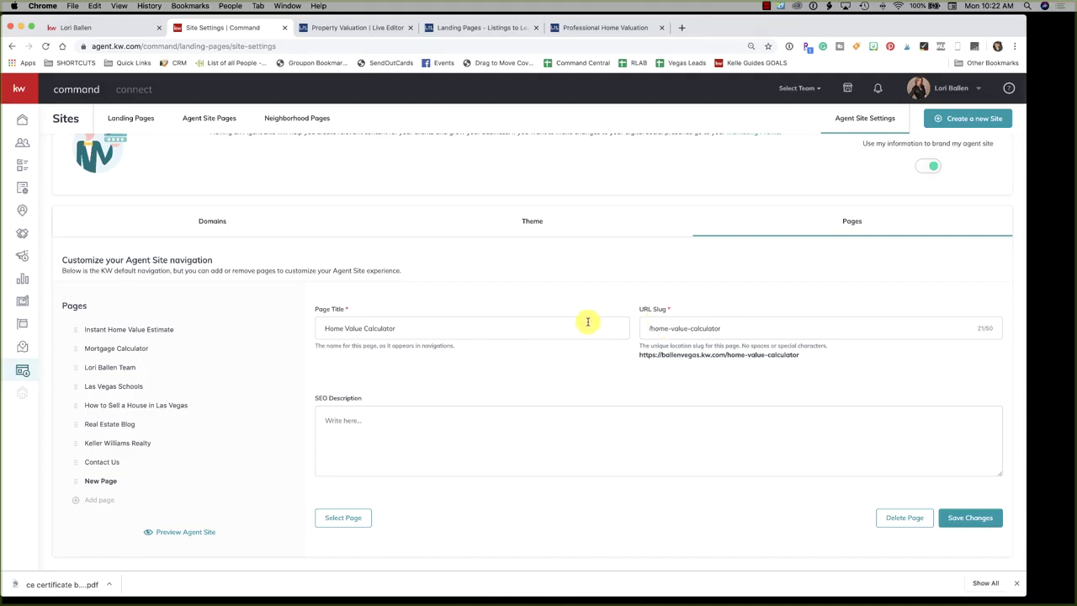
click(391, 438)
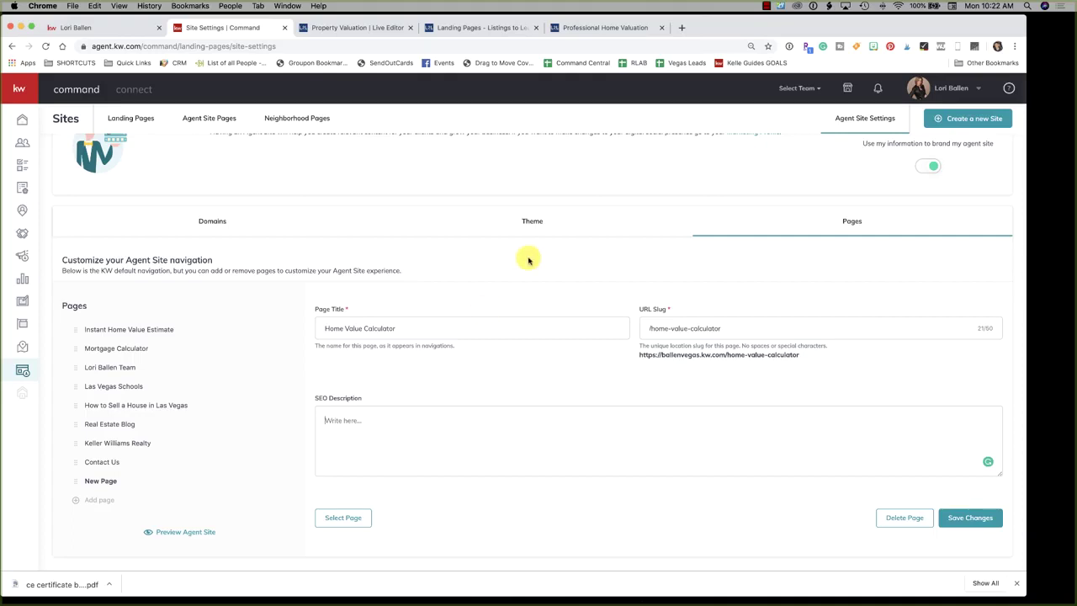
Search Google for 'home value calculator' in a new tab.
click(682, 27)
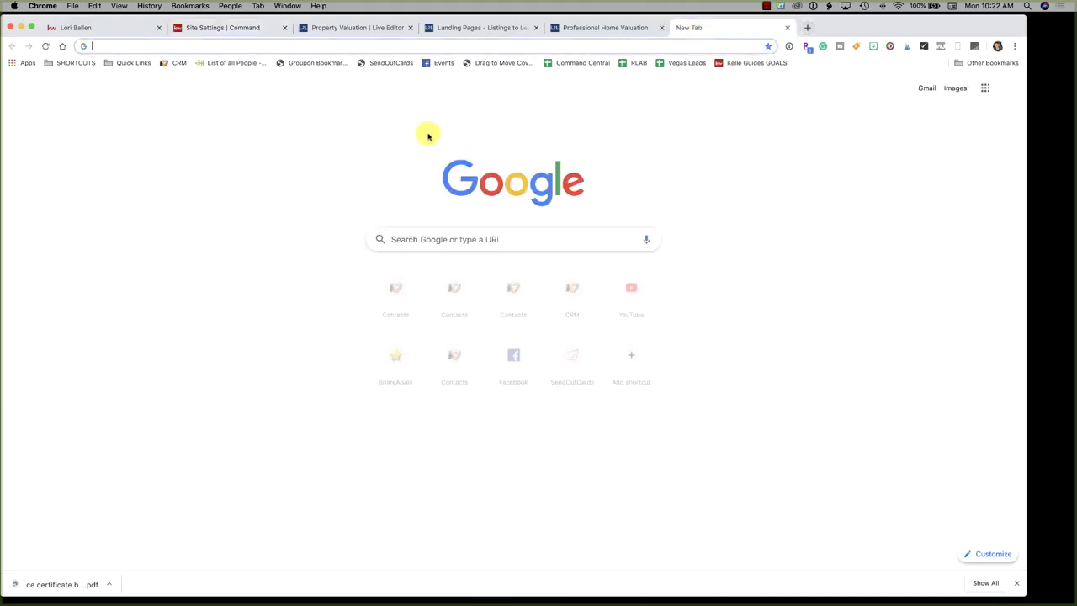
text(home value cal)
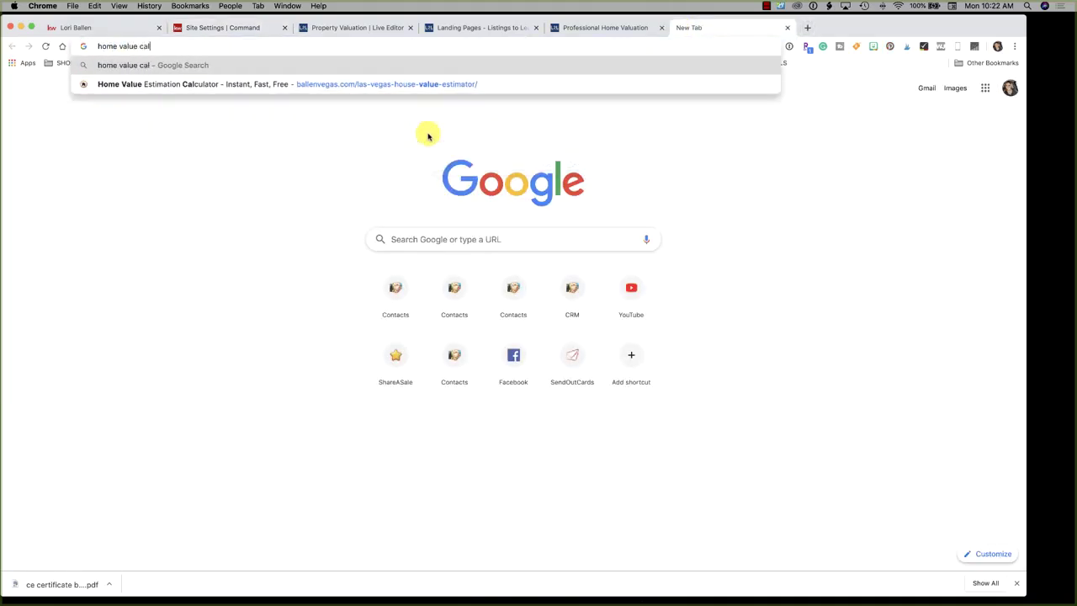
text(culator)
key(Return)
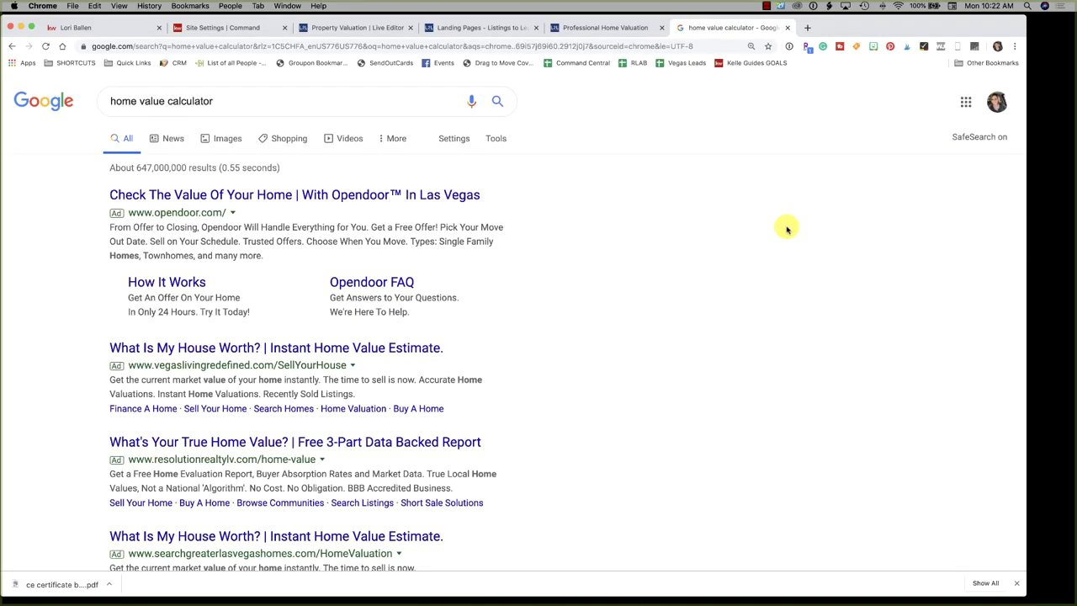
scroll(787, 229, down, 2)
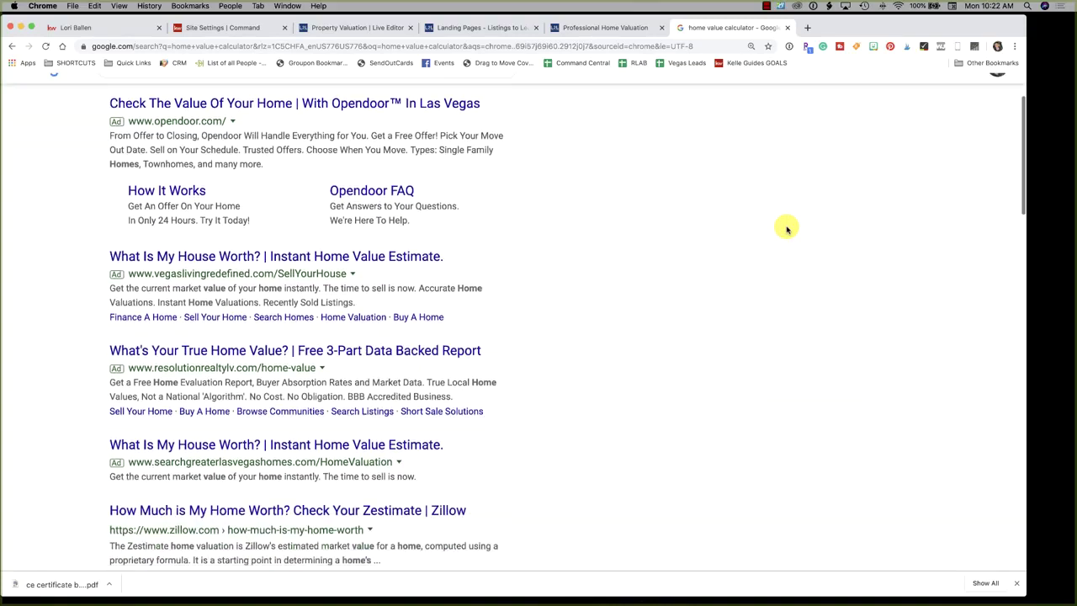
Highlight and compare the ad, Zillow and Redfin result descriptions.
mouse_move(109, 289)
mouse_down()
mouse_move(368, 286)
mouse_move(101, 303)
mouse_move(97, 292)
mouse_up()
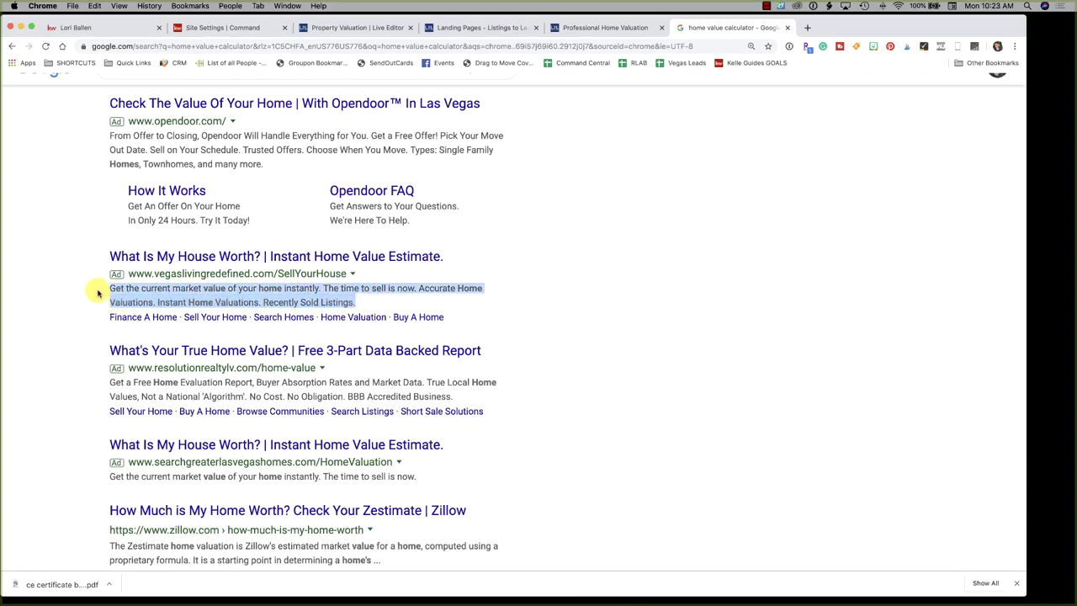
scroll(106, 305, down, 2)
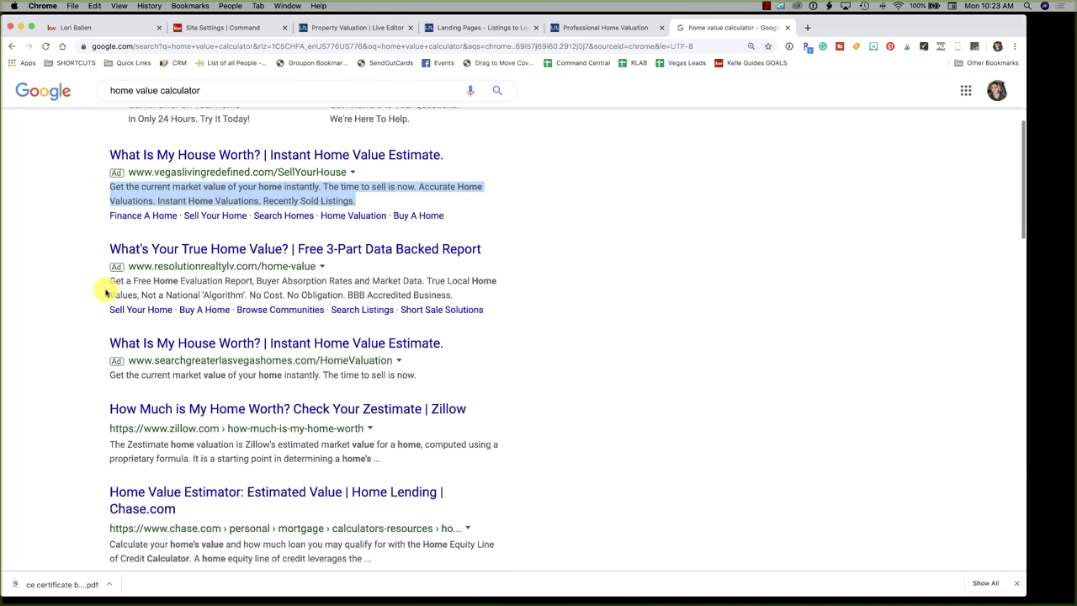
click(108, 282)
drag(107, 282, 493, 294)
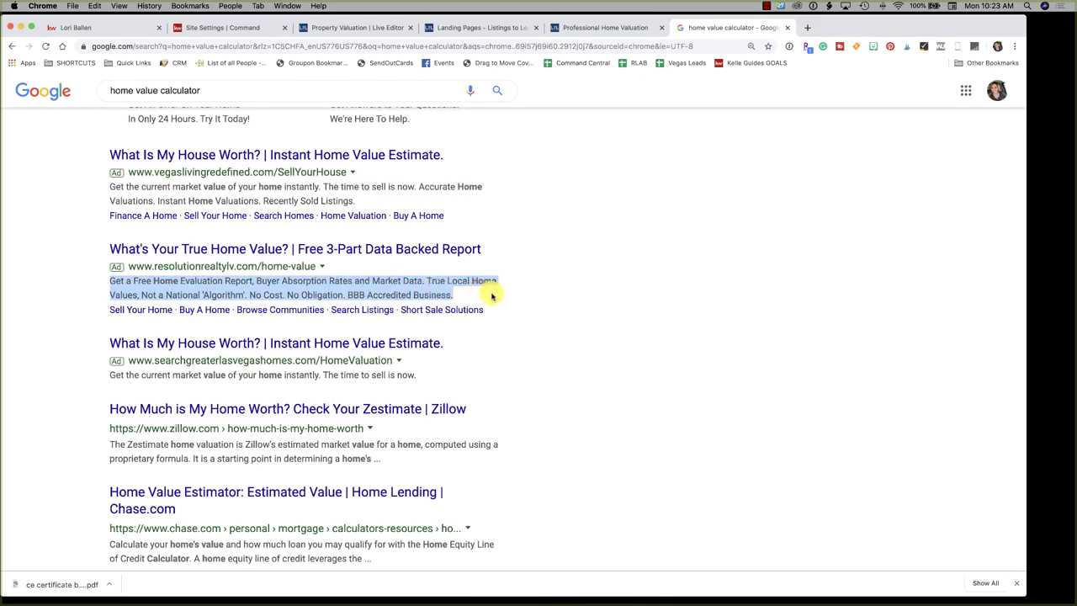
scroll(149, 374, down, 3)
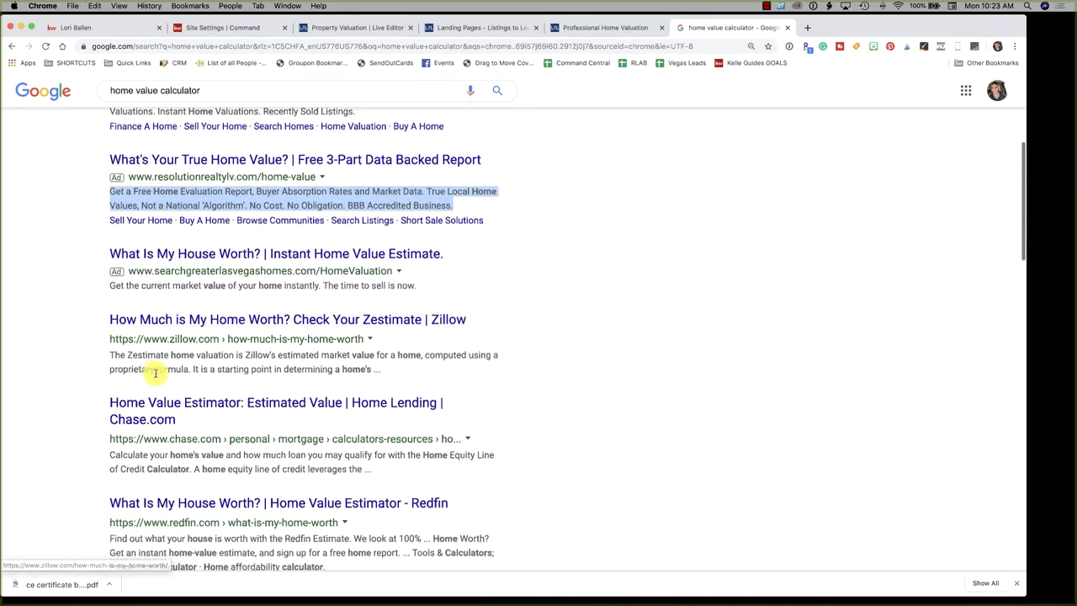
drag(107, 345, 487, 358)
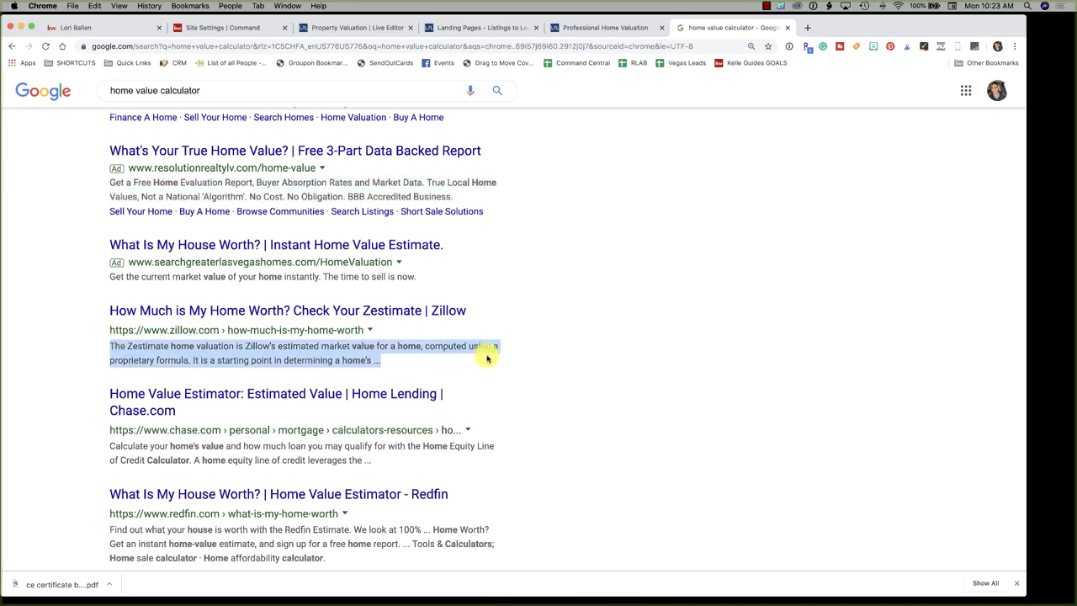
click(132, 353)
drag(110, 346, 442, 360)
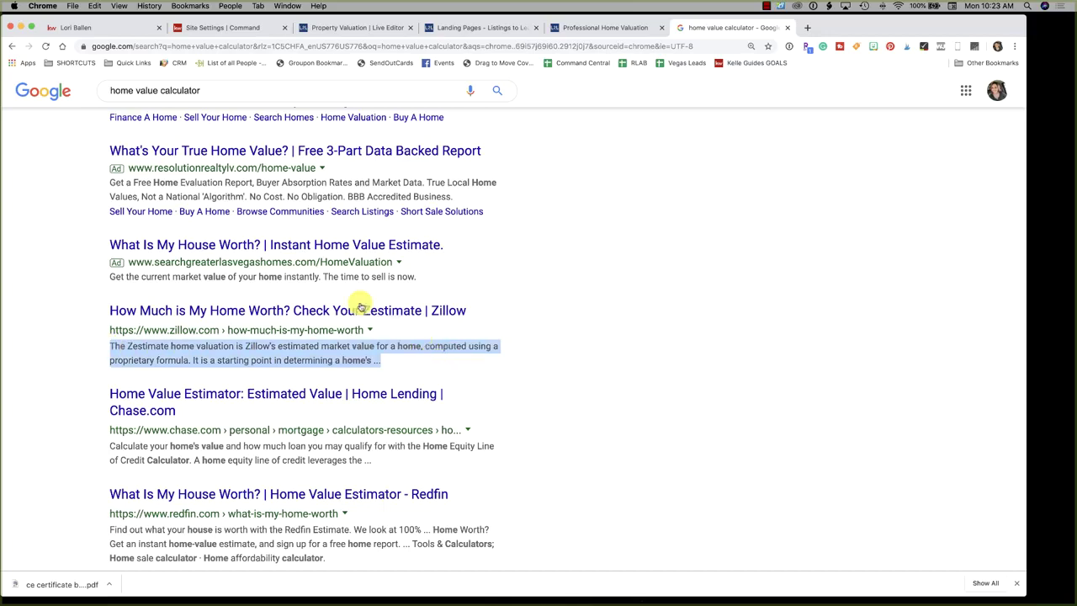
drag(107, 281, 413, 281)
scroll(497, 286, up, 1)
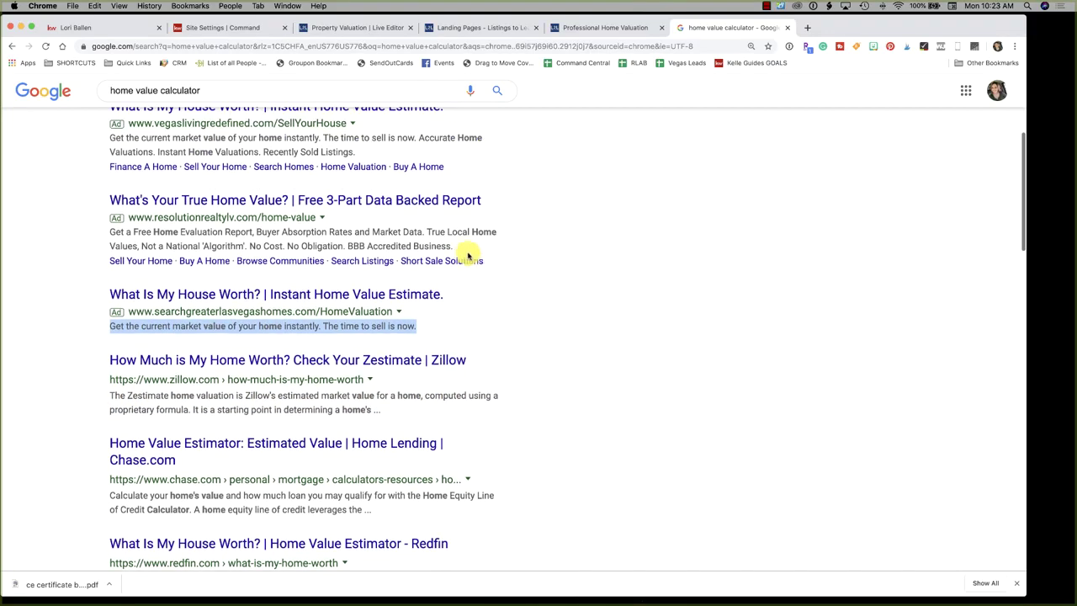
drag(454, 246, 109, 228)
scroll(247, 329, down, 5)
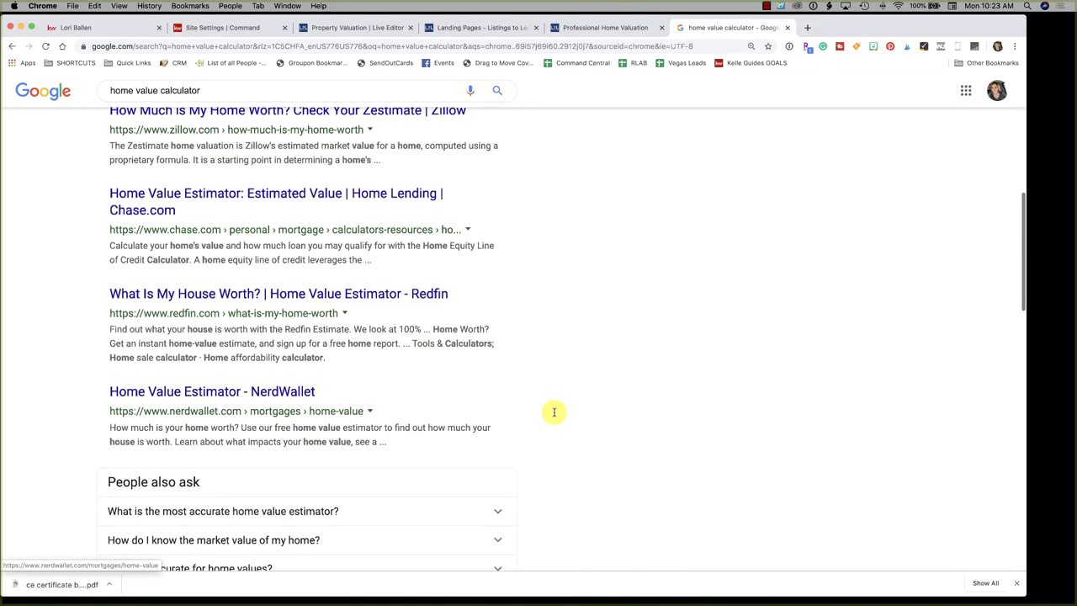
drag(327, 358, 135, 325)
scroll(169, 329, up, 10)
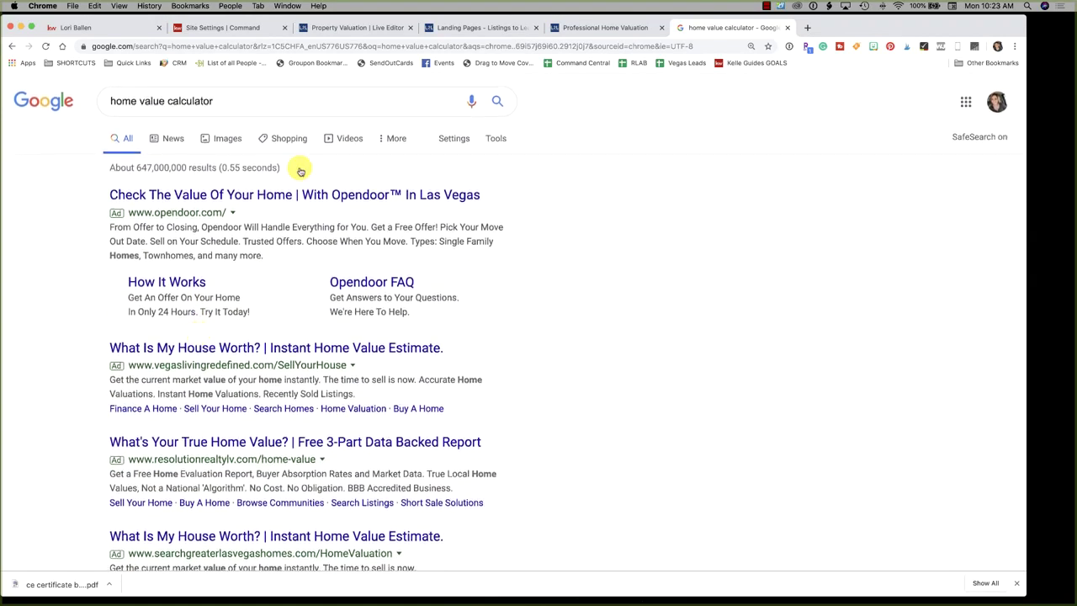
Prefix the SEO description with the agent's phone number and try saving the page.
click(212, 26)
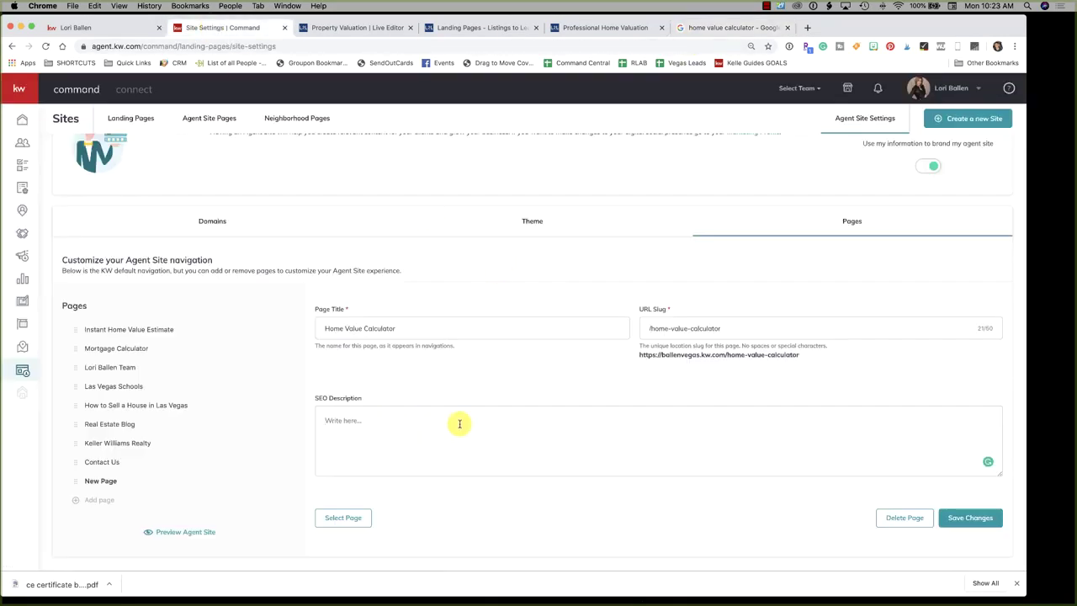
text(Fi)
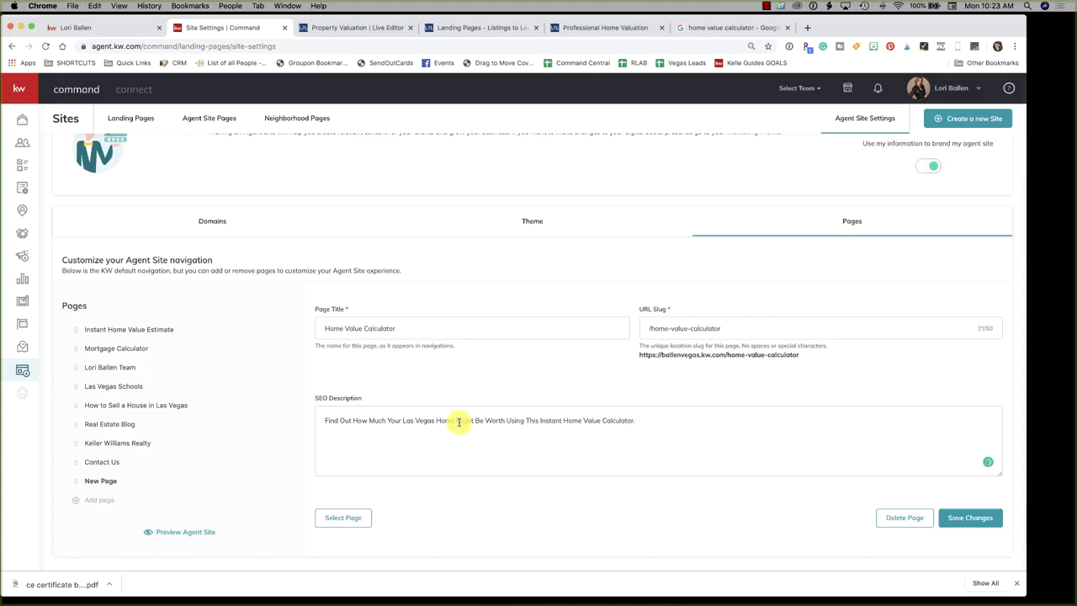
click(328, 419)
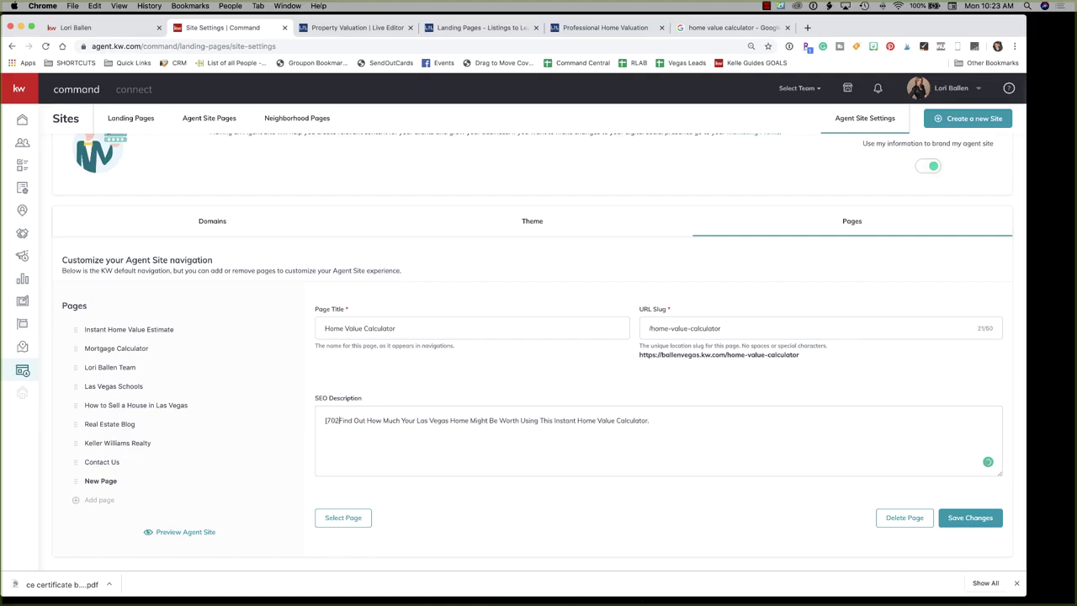
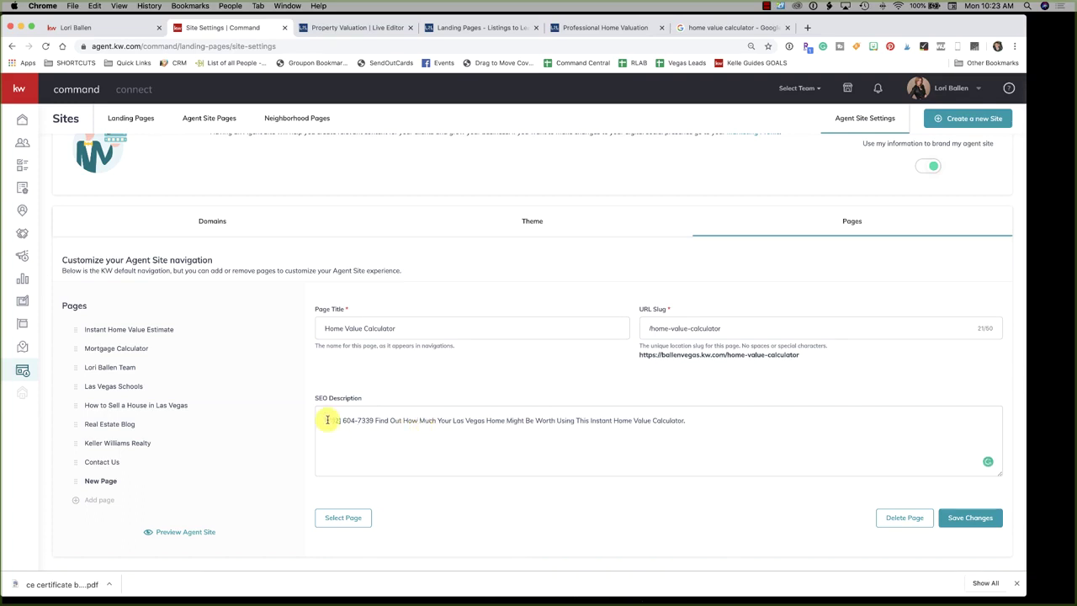
drag(375, 421, 308, 421)
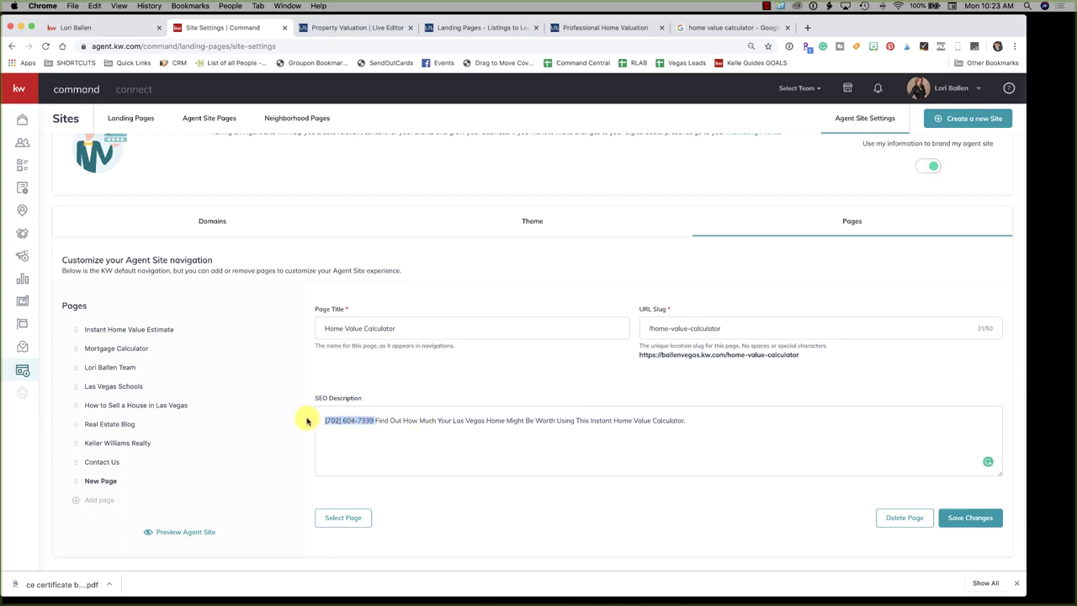
click(769, 410)
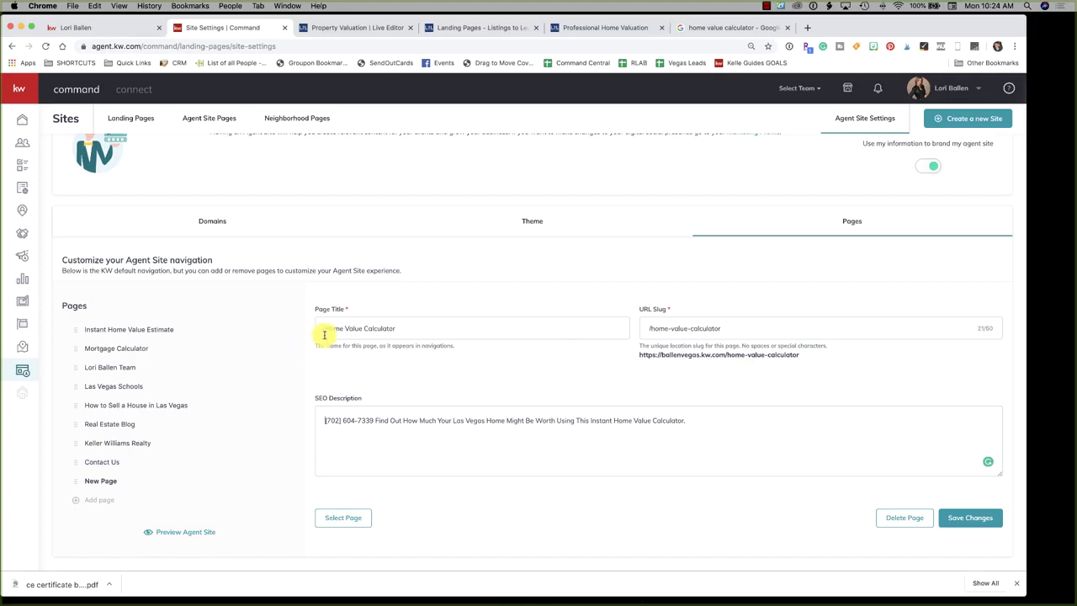
triple_click(737, 331)
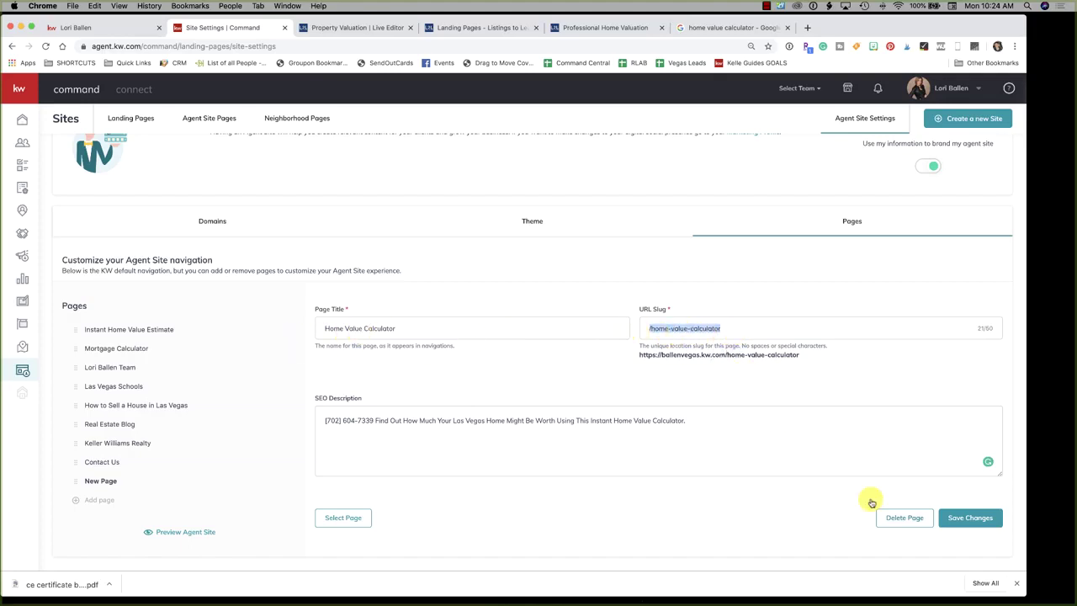
click(976, 522)
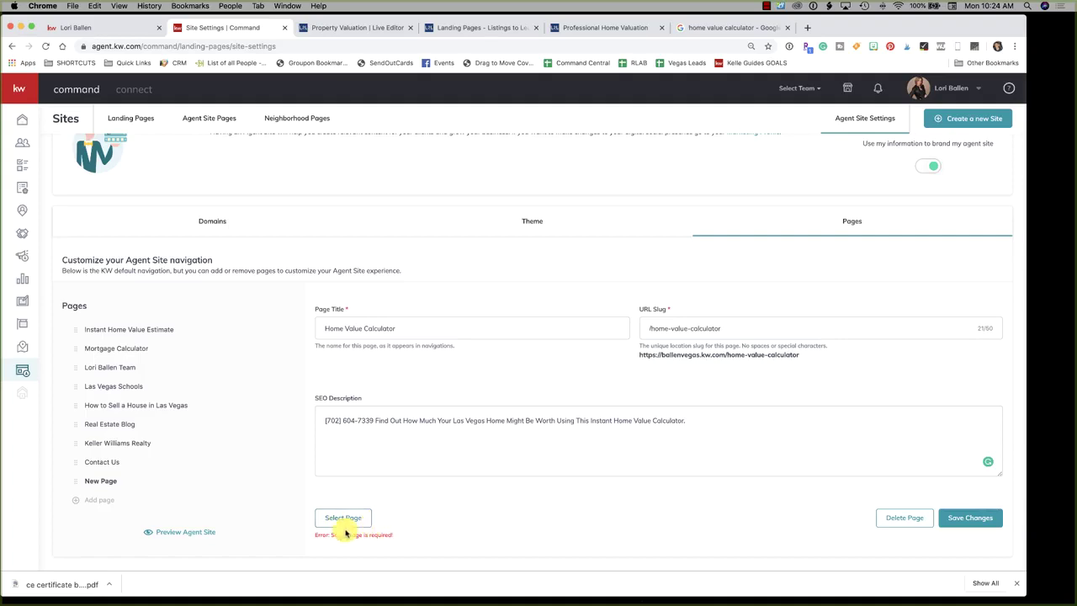
Link the page to 'Home Value Estimate Nov 25' and save the Home Value Calculator settings.
click(341, 519)
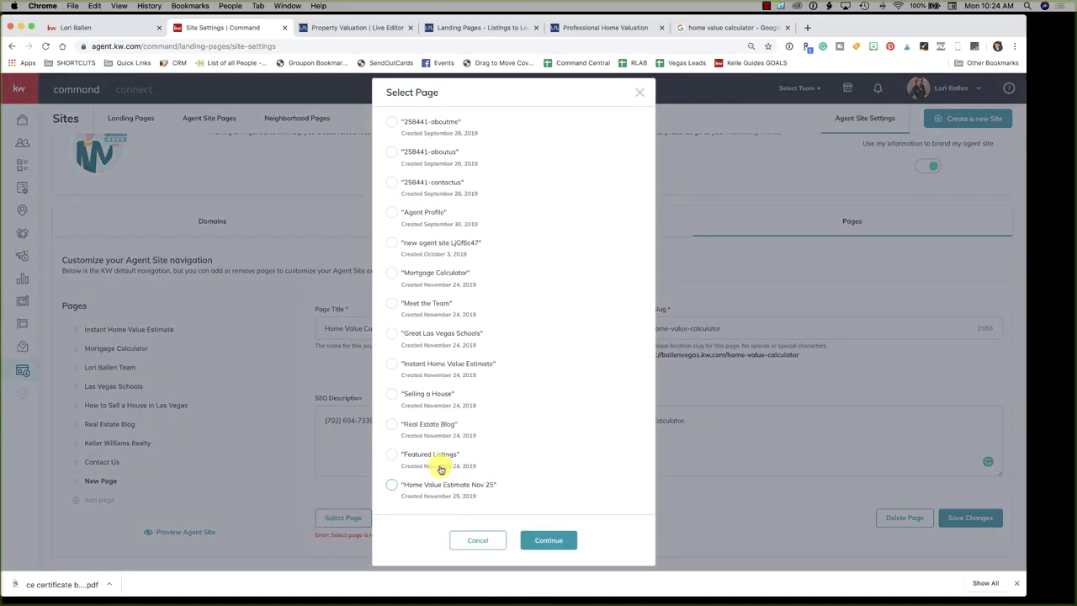
scroll(435, 314, down, 1)
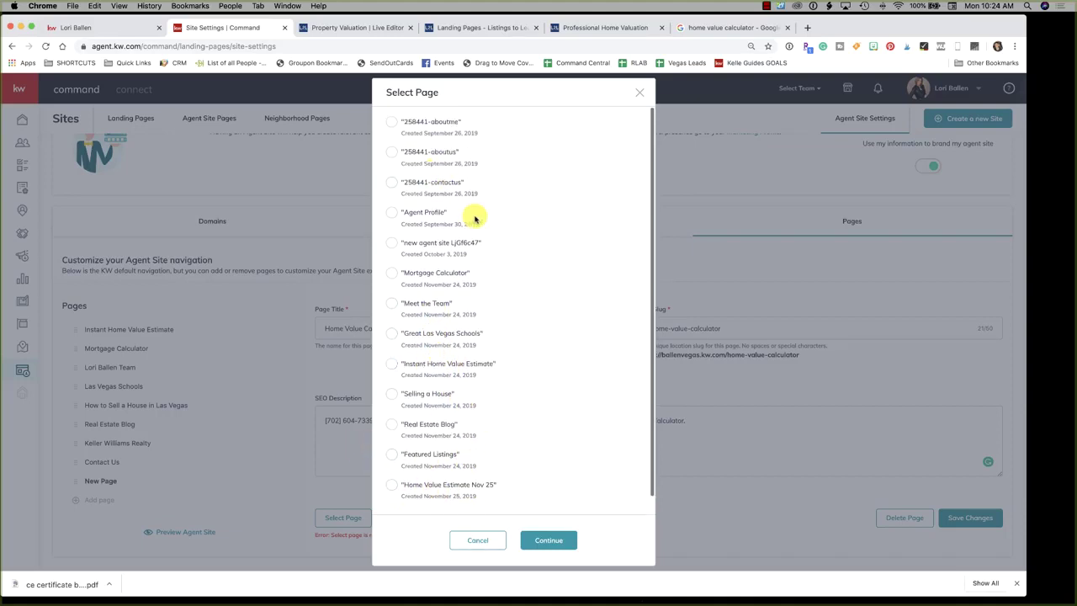
click(392, 466)
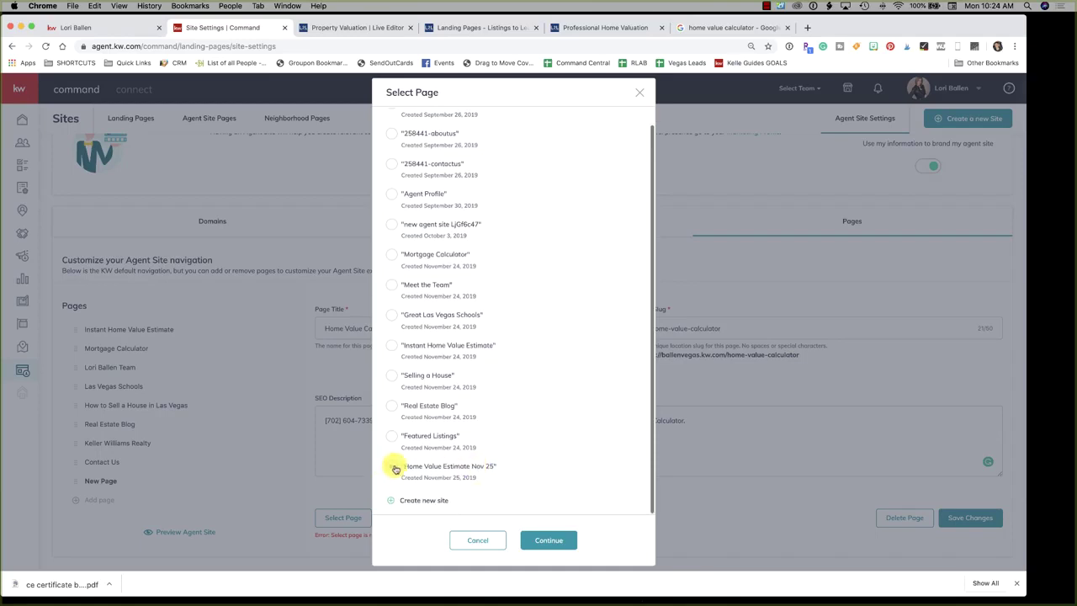
click(557, 543)
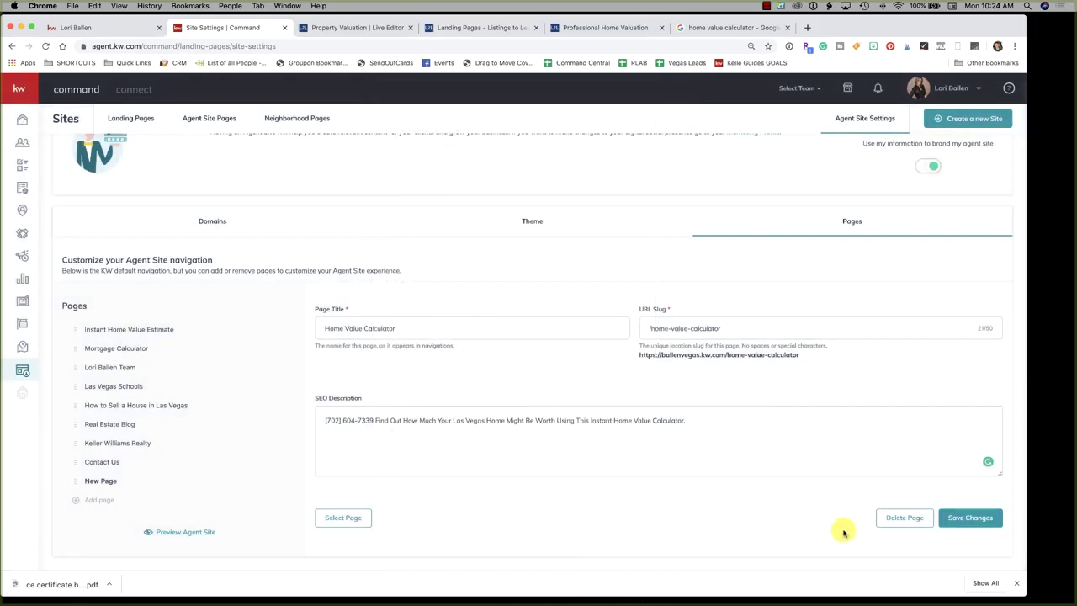
click(985, 520)
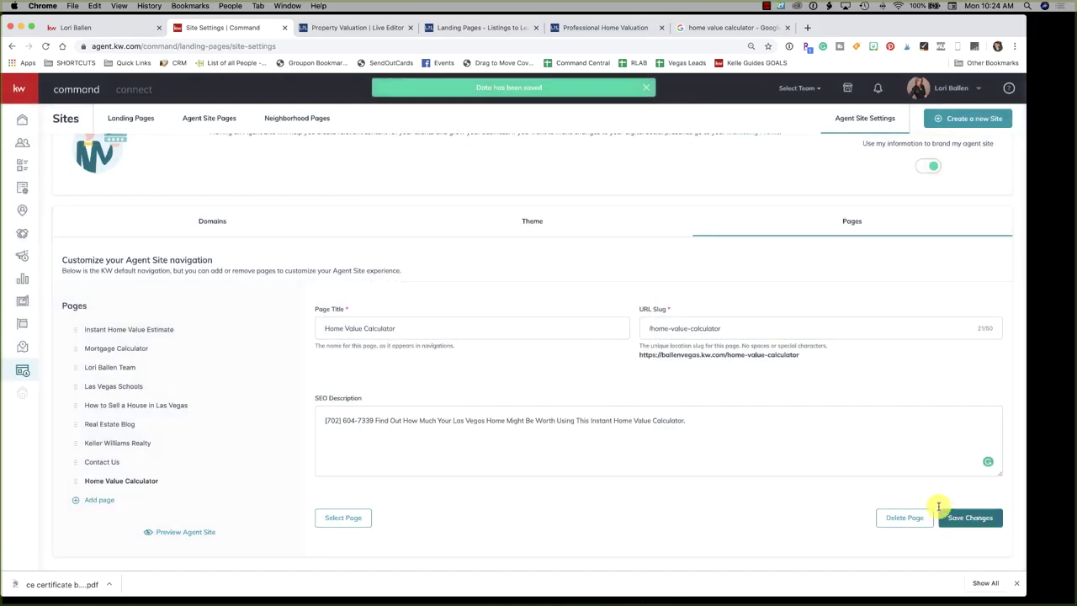
Load ballenvegas.kw.com in the Google tab.
click(732, 27)
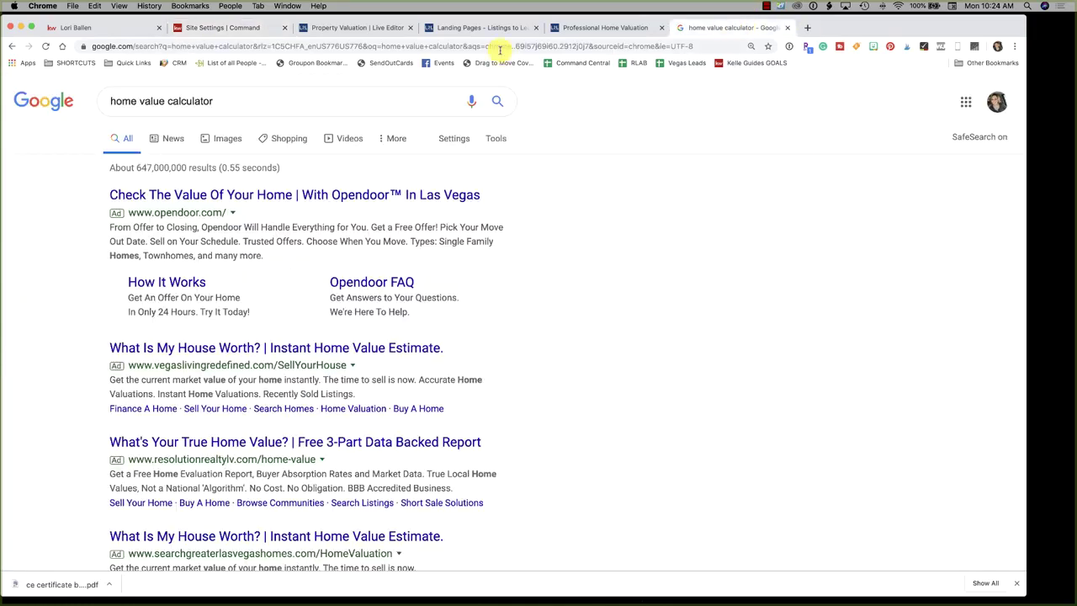
click(366, 45)
text(ballen)
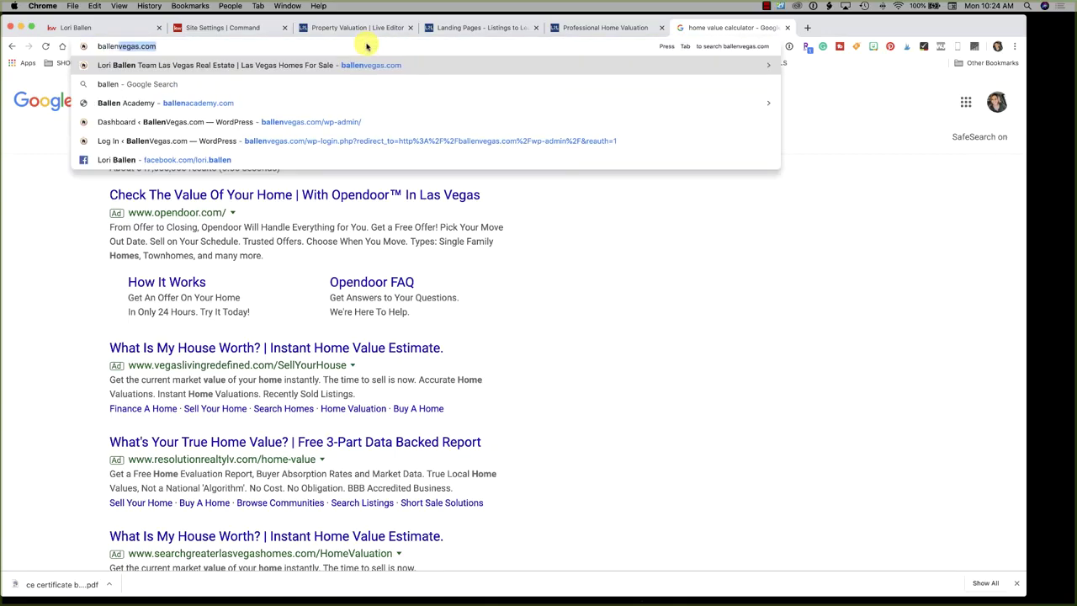
text(vegas.kw.com)
key(Return)
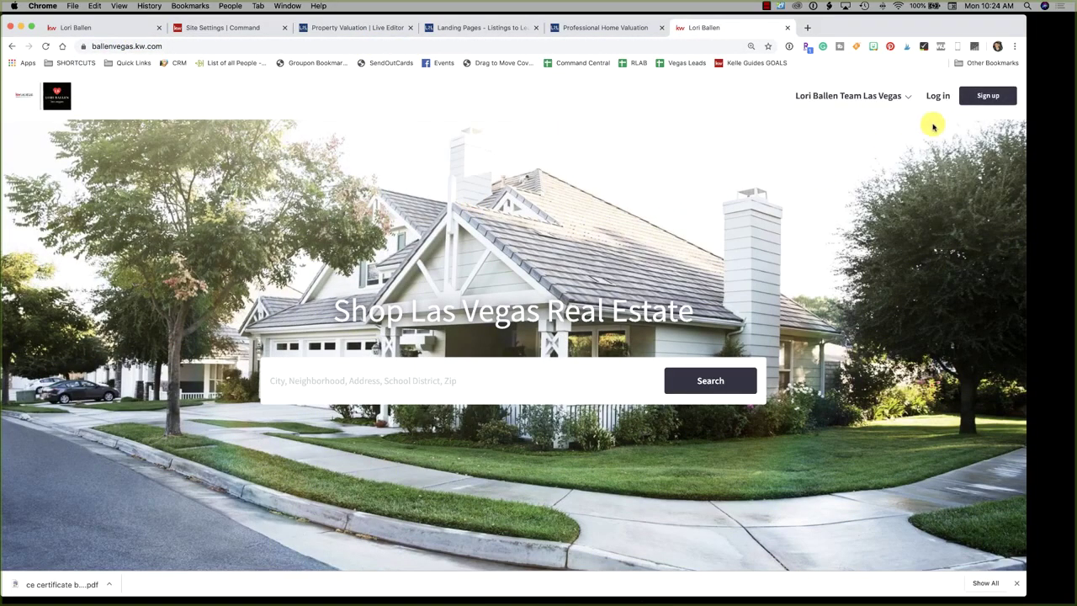
Go to the Instant Home Value Estimate page from the team menu and review it.
click(873, 96)
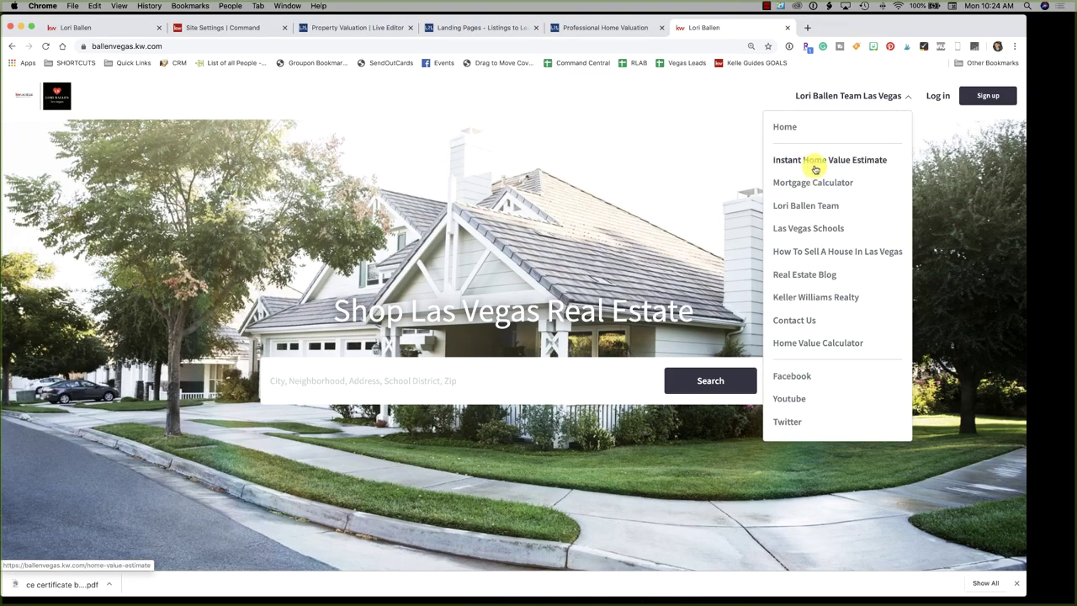
click(815, 164)
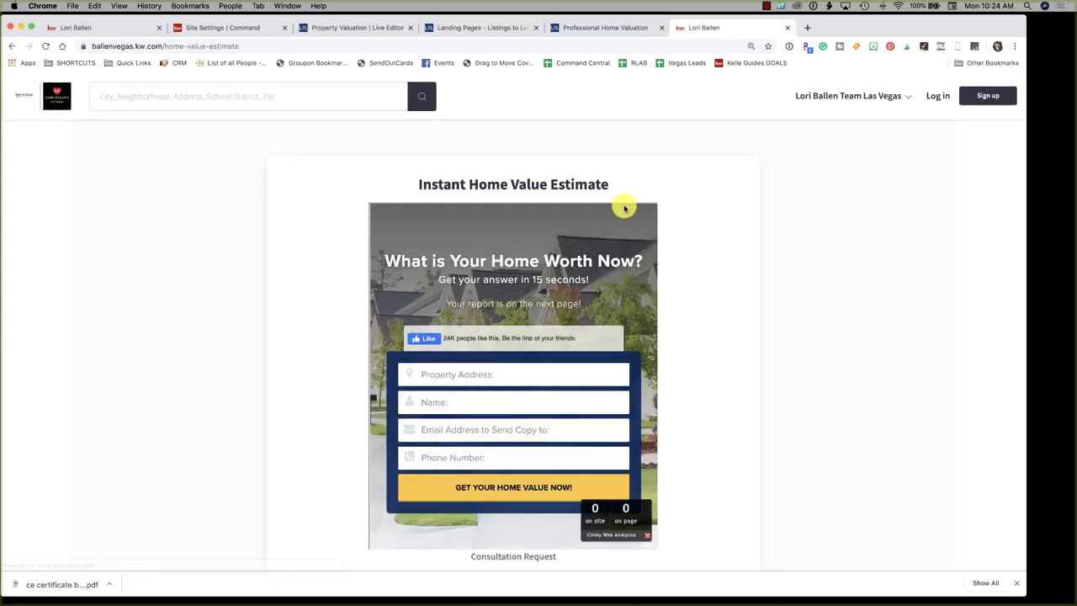
scroll(596, 211, down, 5)
scroll(620, 247, up, 5)
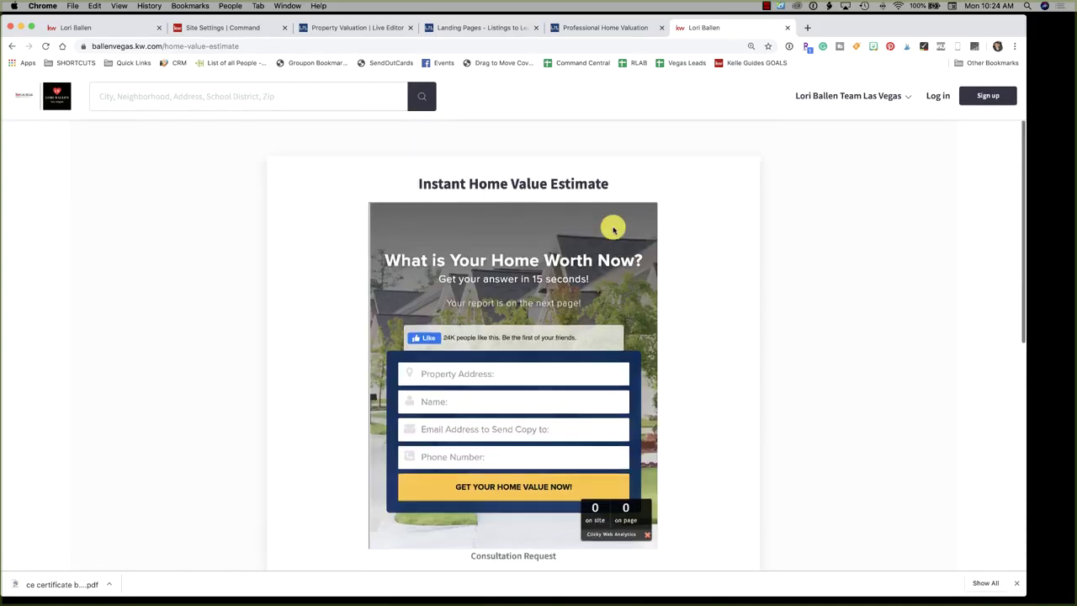
scroll(614, 229, down, 1)
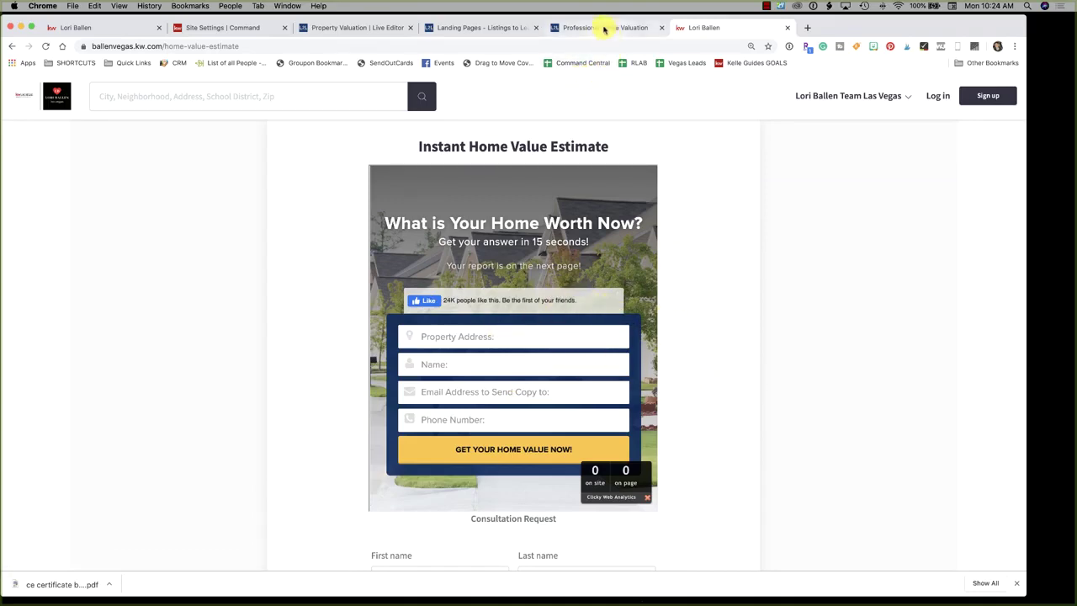
scroll(729, 155, up, 1)
Open Home Value Calculator from the team menu and compare it with the valuation, L2L and Instant Estimate tabs.
click(871, 95)
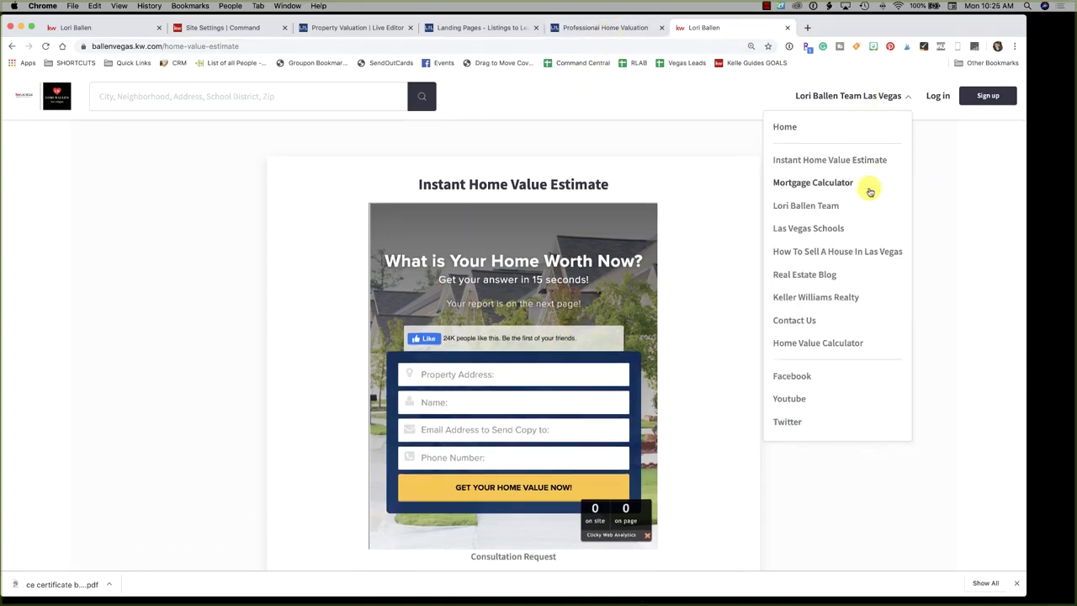
click(840, 342)
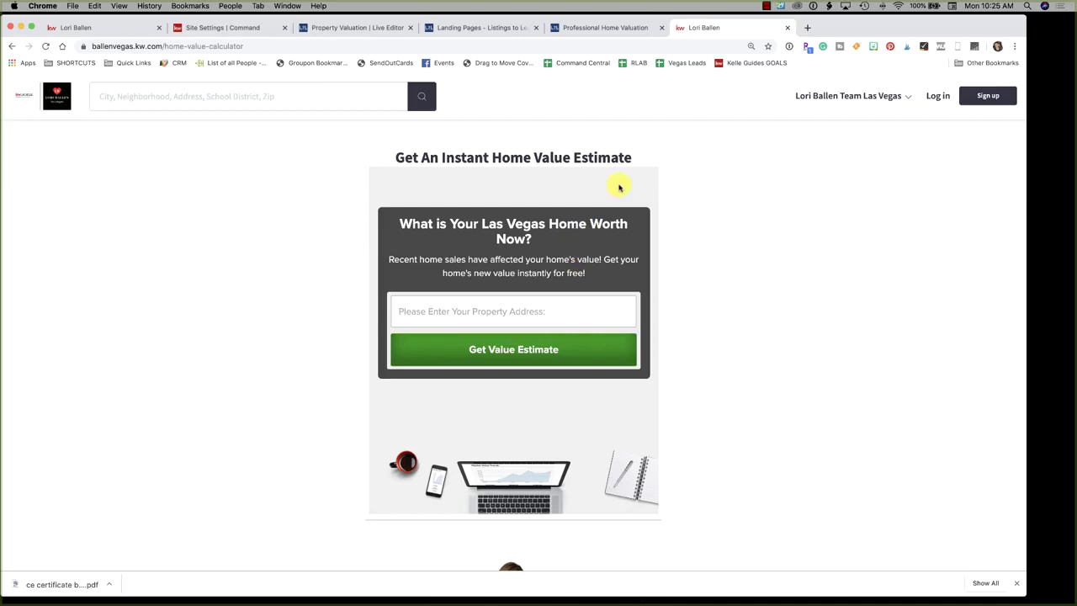
click(606, 27)
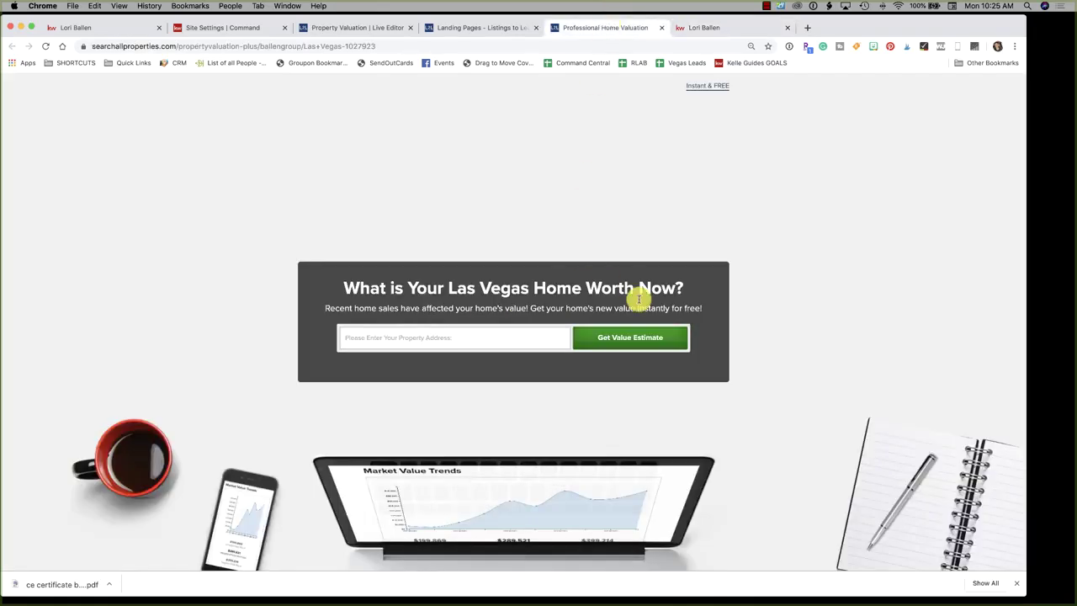
scroll(668, 284, down, 3)
scroll(667, 289, up, 3)
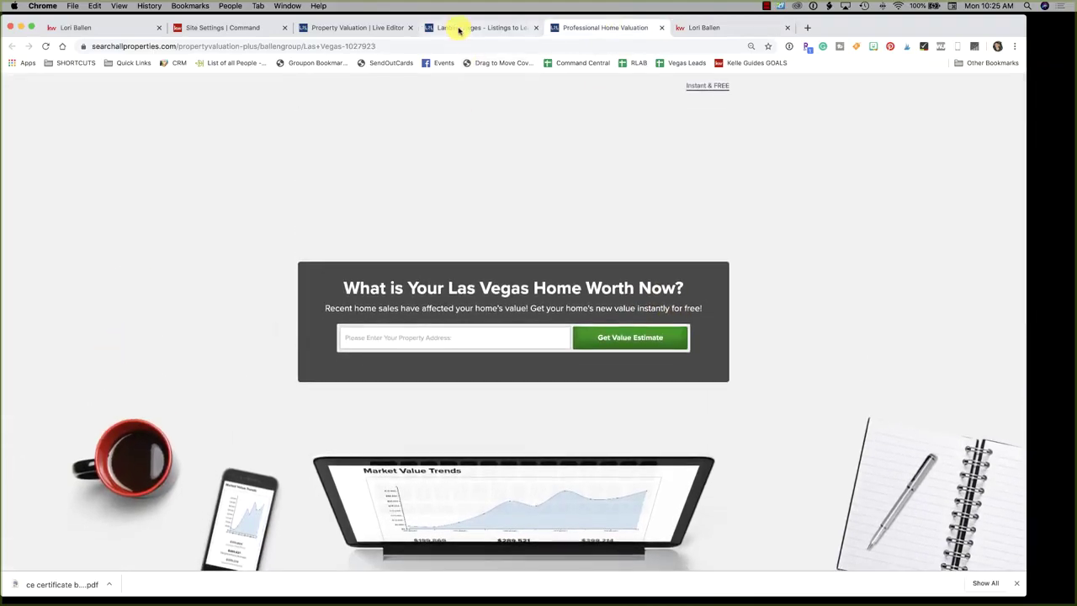
click(457, 28)
click(367, 28)
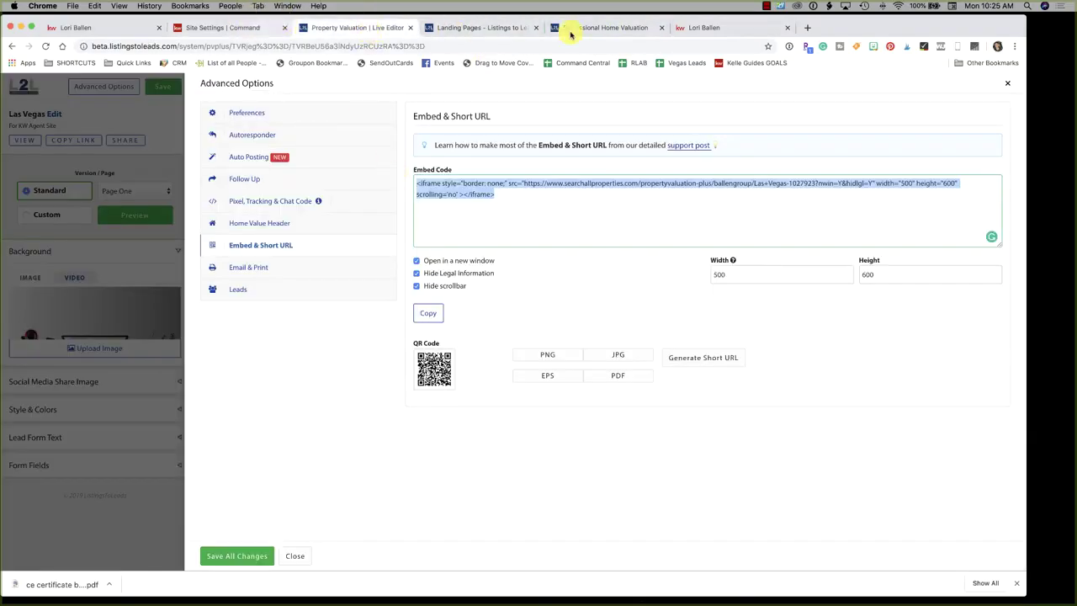
click(703, 29)
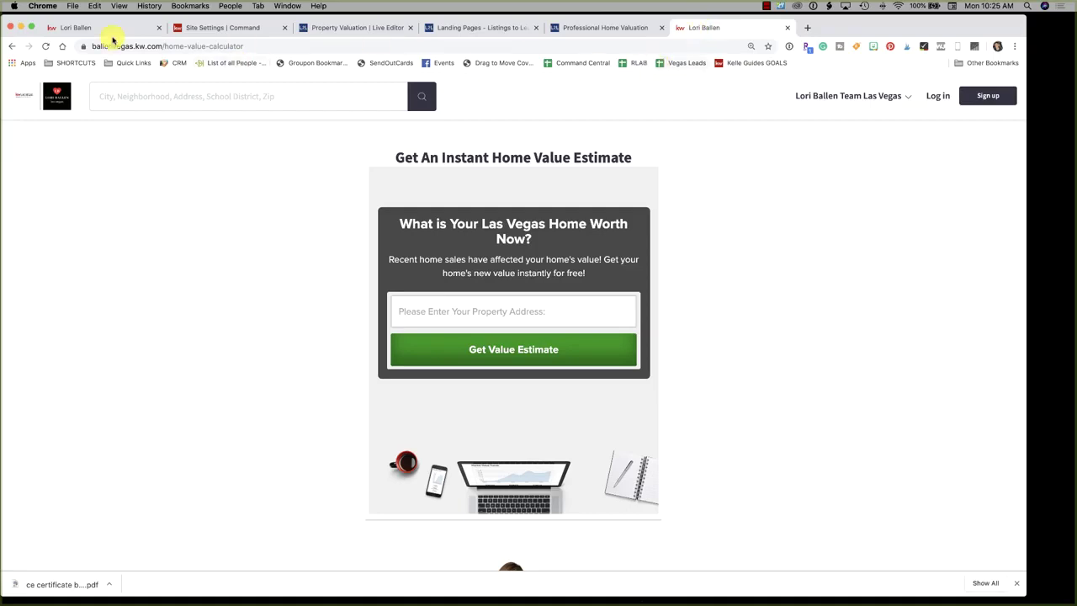
click(67, 28)
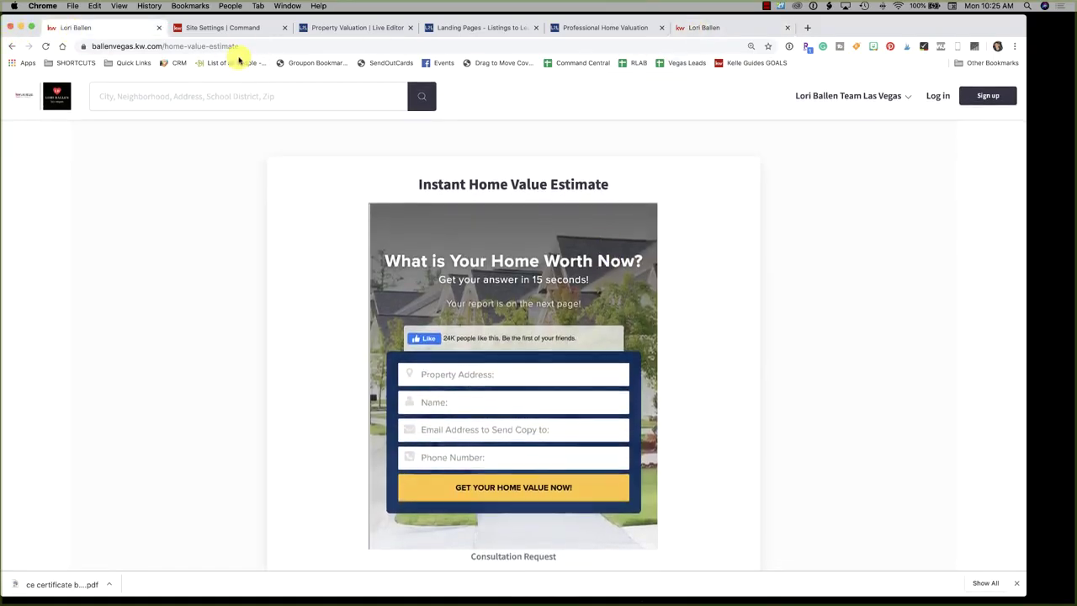